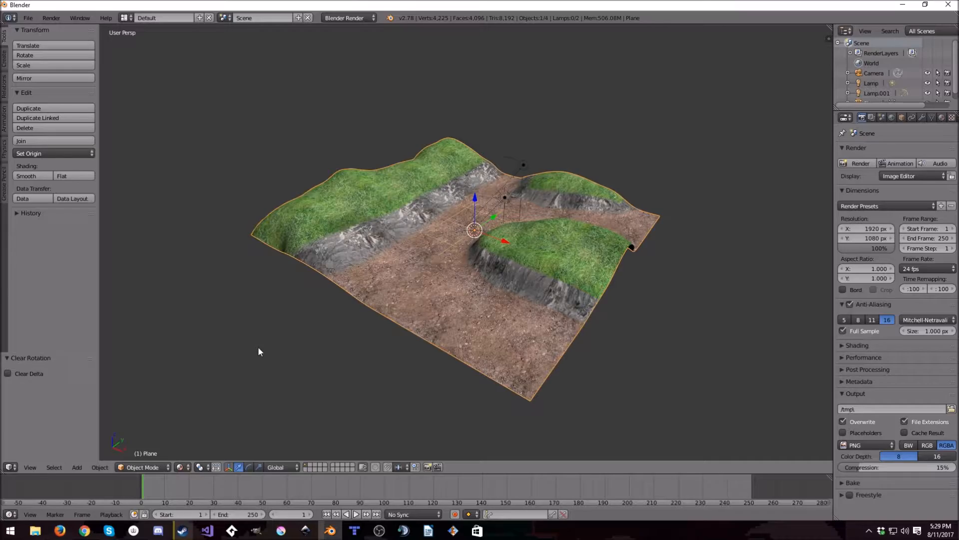
# - Examine the finished textured terrain with its grassy hills, rocky slopes and dirt path from several angles
pyautogui.scroll(4, 331, 308)
pyautogui.moveTo(456, 297); pyautogui.dragTo(316, 285, button='middle')
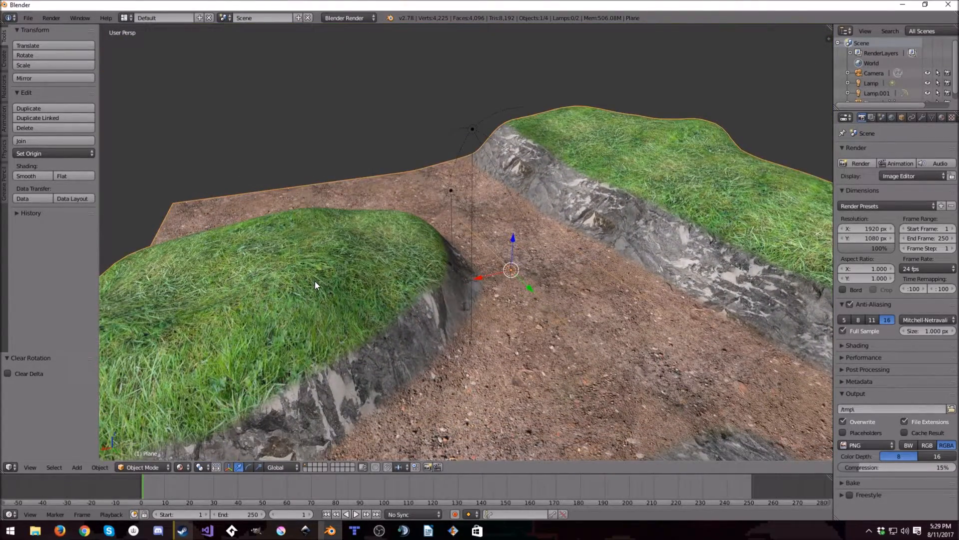
pyautogui.scroll(-5, 315, 281)
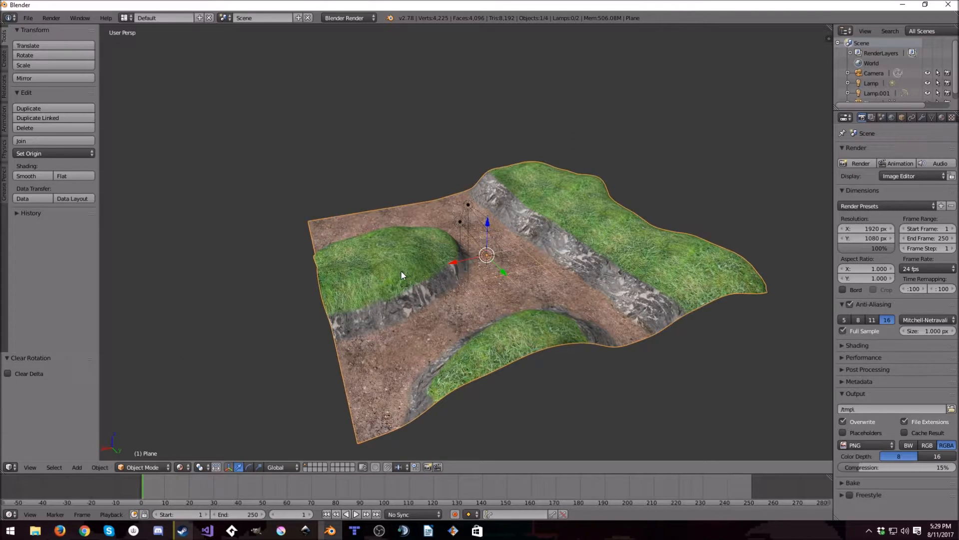
pyautogui.moveTo(615, 240); pyautogui.dragTo(477, 244, button='middle')
pyautogui.moveTo(364, 281); pyautogui.dragTo(686, 298, button='middle')
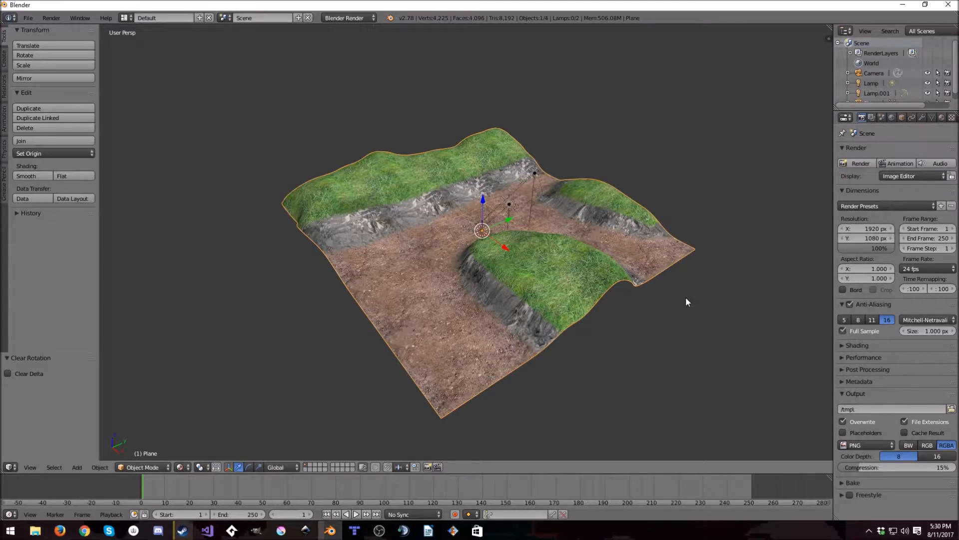
pyautogui.scroll(5, 423, 246)
pyautogui.moveTo(435, 251); pyautogui.dragTo(477, 262, button='middle')
pyautogui.scroll(-5, 575, 251)
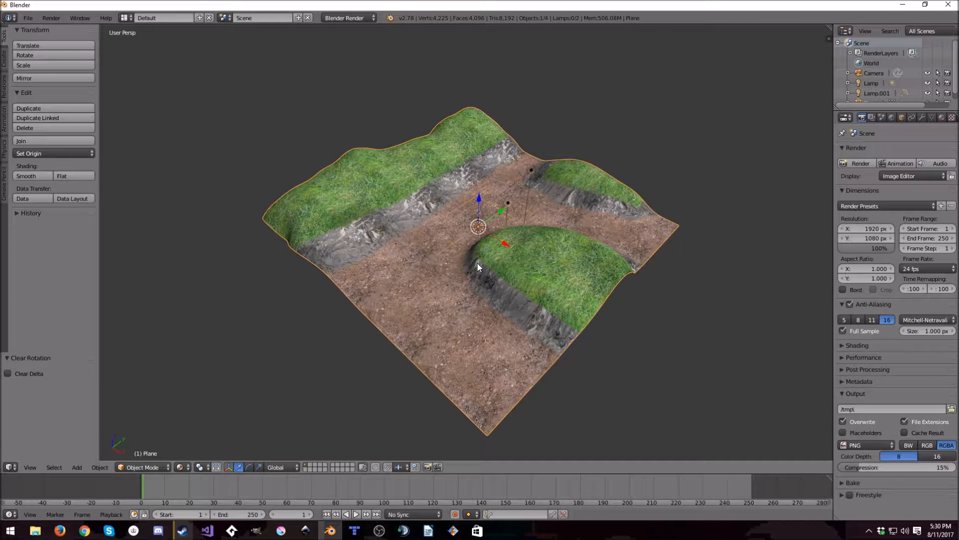
# - Render the finished terrain to preview it, and return to the 3D view
pyautogui.press('F12')
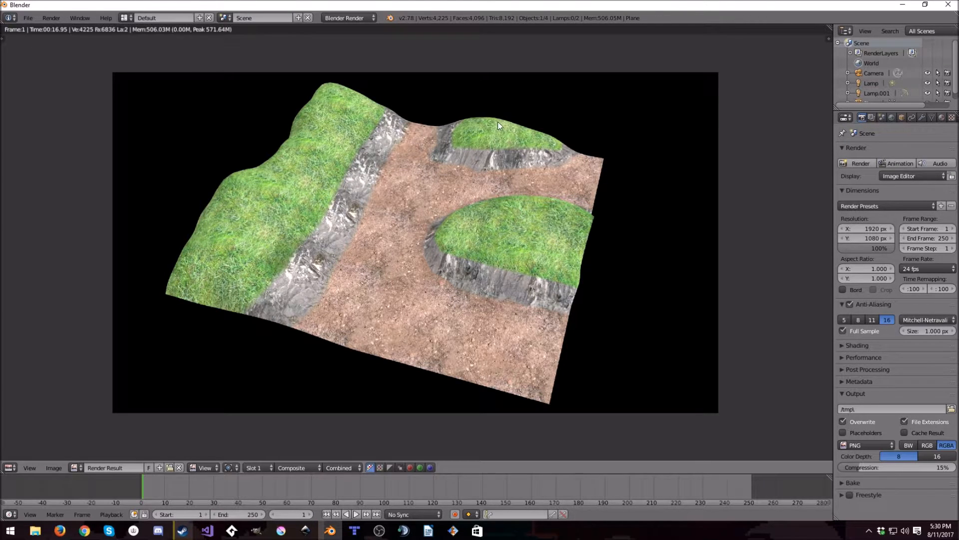
pyautogui.press('Escape')
pyautogui.moveTo(491, 211); pyautogui.dragTo(496, 214, button='middle')
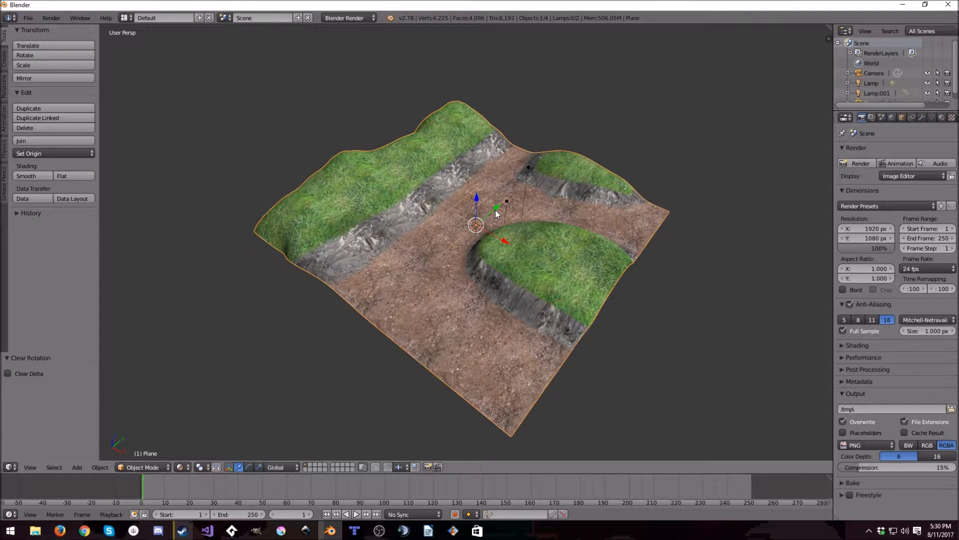
# - Start a new scene from the start-up file and delete the default cube
pyautogui.hotkey('ctrl', 'n')
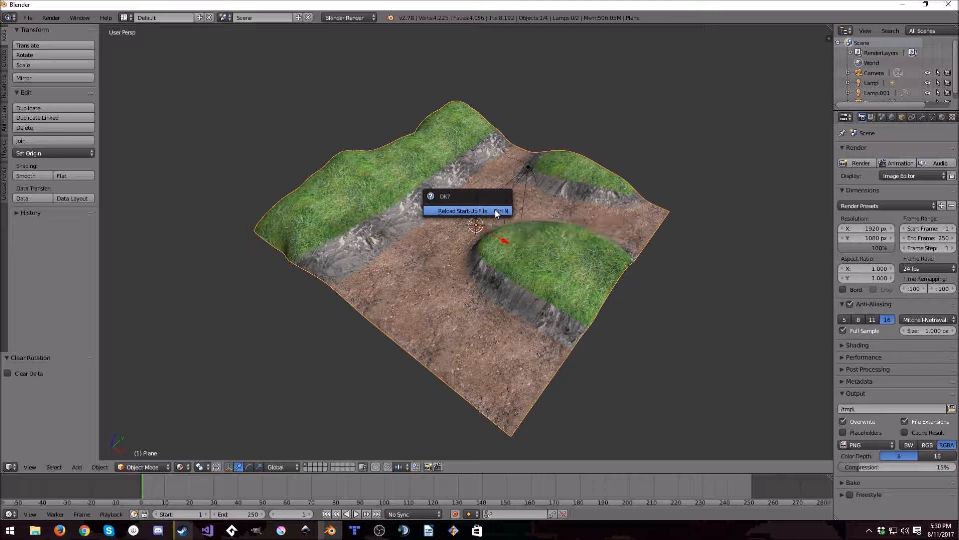
pyautogui.press('Return')
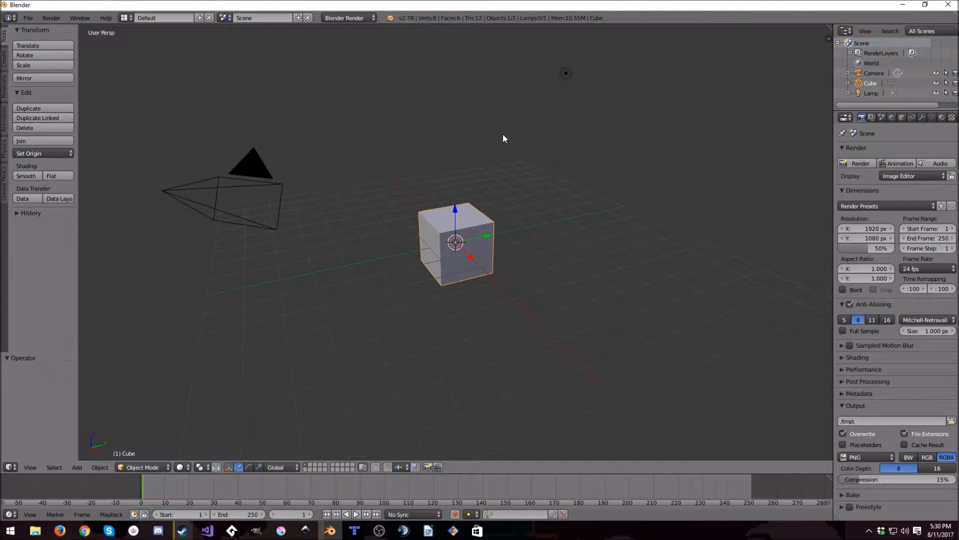
pyautogui.press('x')
pyautogui.click(490, 233)
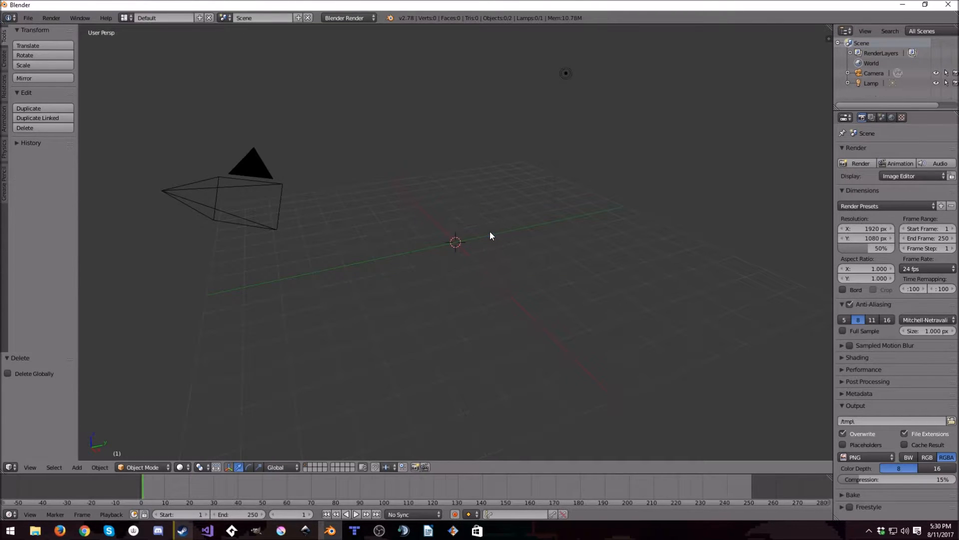
# - Change the lamp to a Sun and set its ray shadow sampling to 4 samples with Constant QMC
pyautogui.rightClick(571, 74)
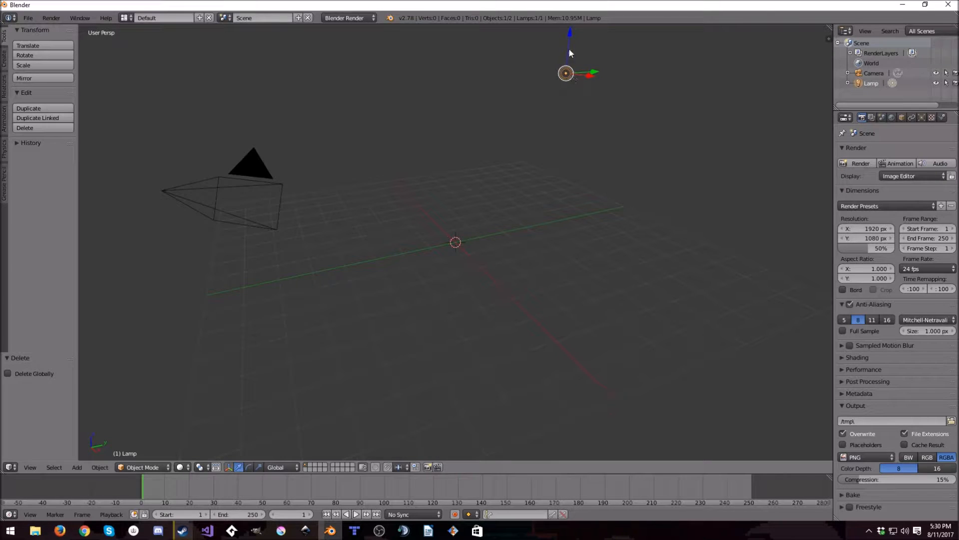
pyautogui.click(922, 119)
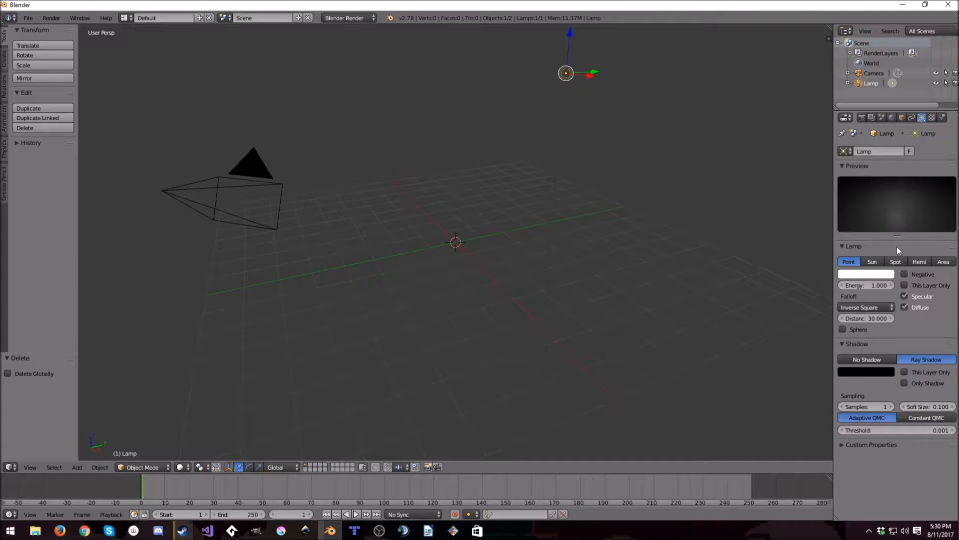
pyautogui.click(882, 261)
pyautogui.scroll(-3, 892, 385)
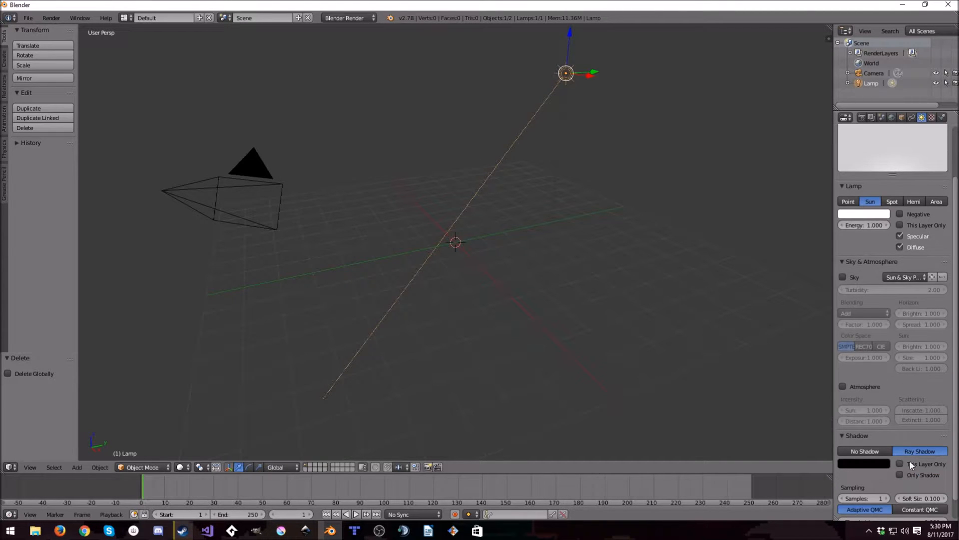
pyautogui.click(886, 499)
pyautogui.click(919, 514)
pyautogui.moveTo(644, 380); pyautogui.dragTo(548, 261, button='middle')
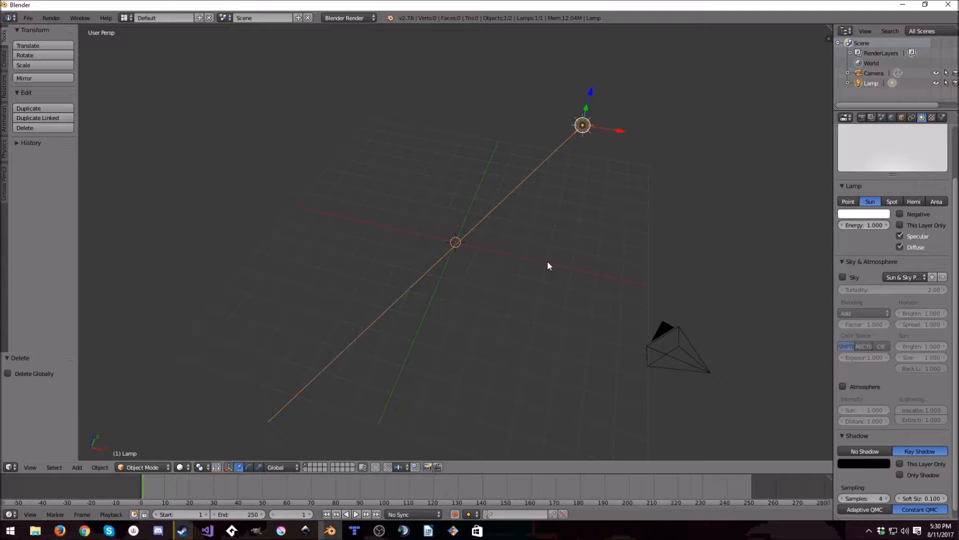
pyautogui.moveTo(527, 259); pyautogui.dragTo(507, 241, button='middle')
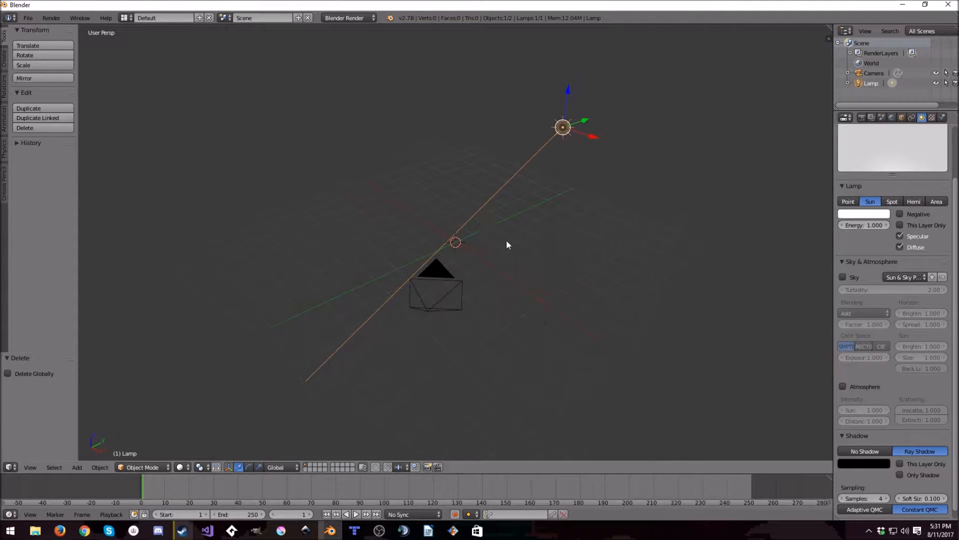
# - Make the world's horizon colour black and enable ambient occlusion with 10 gather samples
pyautogui.click(892, 118)
pyautogui.click(864, 284)
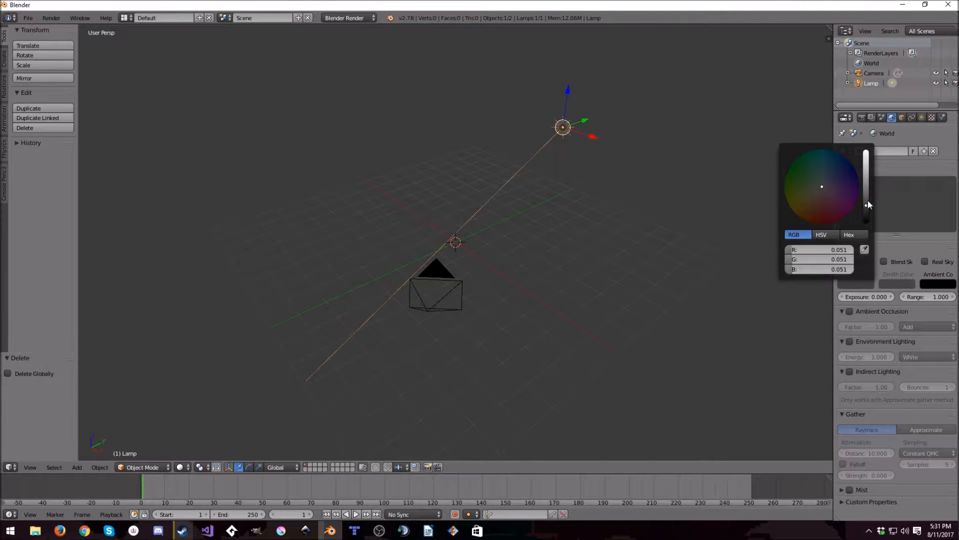
pyautogui.moveTo(868, 199); pyautogui.dragTo(869, 223)
pyautogui.click(850, 312)
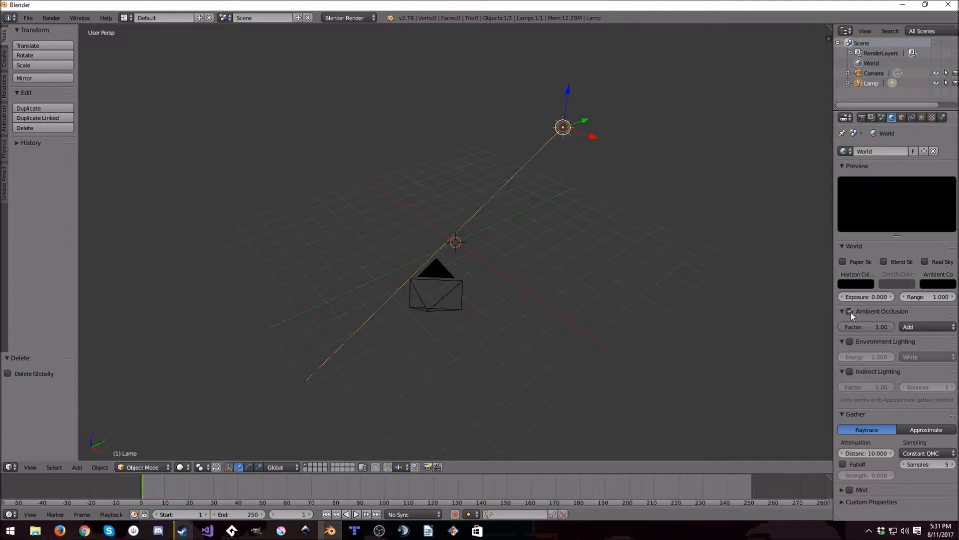
pyautogui.click(936, 465)
pyautogui.write('10')
pyautogui.press('Return')
# - Set the render resolution scale to 100% and anti-aliasing to 16 samples with Full Sample enabled
pyautogui.click(863, 117)
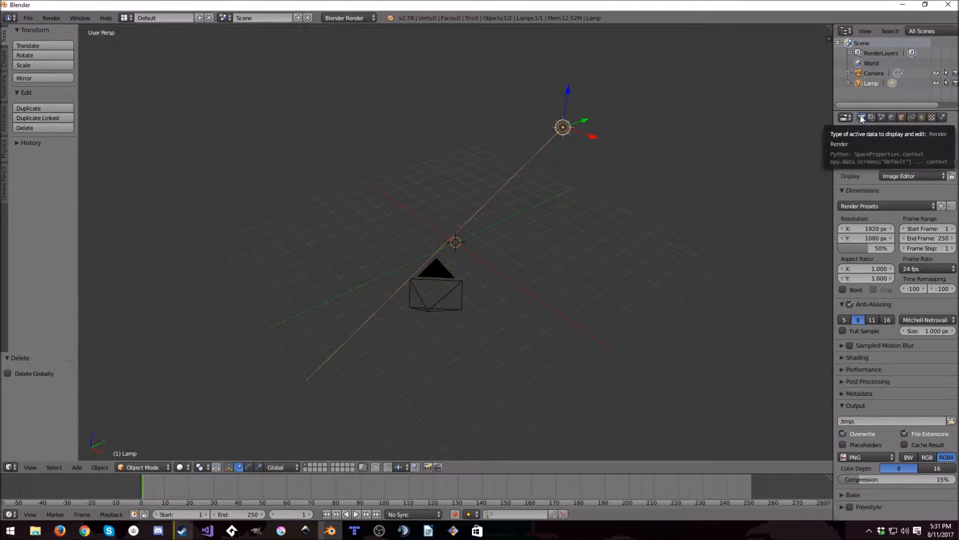
pyautogui.moveTo(874, 248); pyautogui.dragTo(922, 250)
pyautogui.click(890, 322)
pyautogui.click(861, 333)
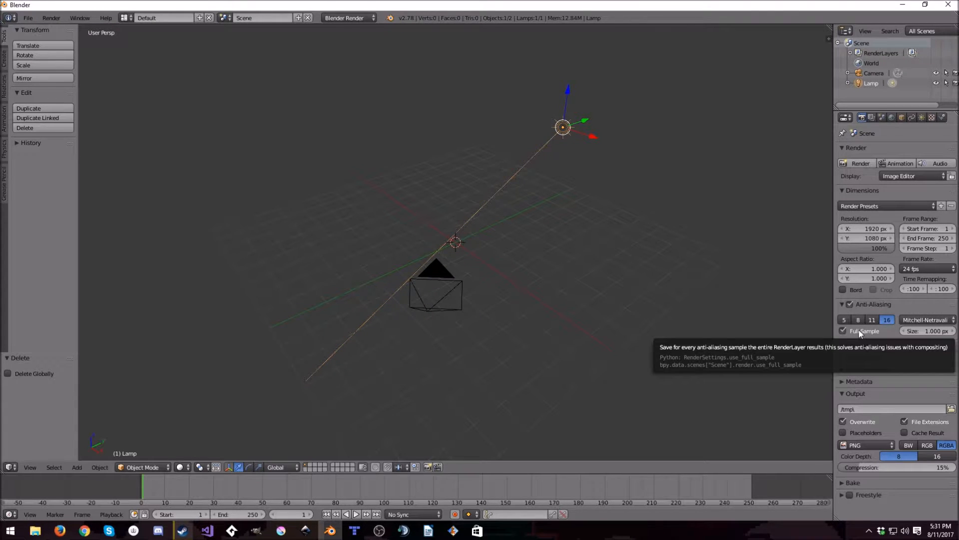
# - Deselect the lamp and add a plane mesh at the scene's origin
pyautogui.scroll(-5, 457, 243)
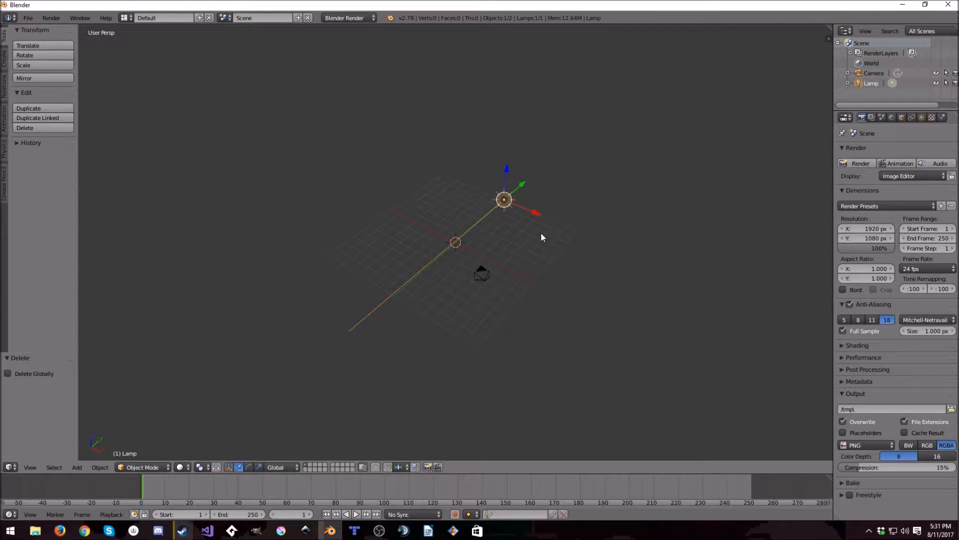
pyautogui.press('a')
pyautogui.hotkey('shift', 'a')
pyautogui.moveTo(542, 235)
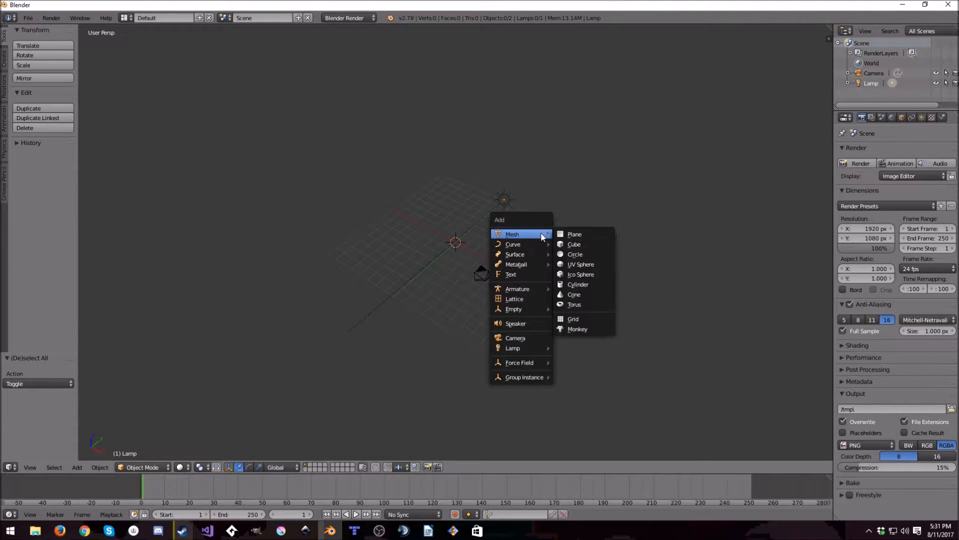
pyautogui.click(574, 235)
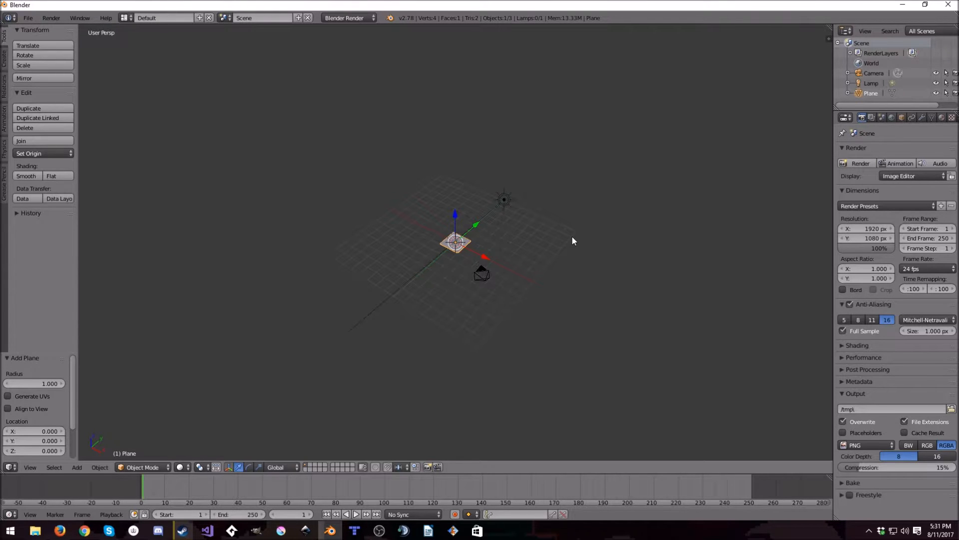
# - Scale the plane by a factor of 40 on all axes
pyautogui.write('s40')
pyautogui.press('Return')
pyautogui.scroll(-5, 572, 236)
pyautogui.moveTo(478, 269); pyautogui.dragTo(548, 291, button='middle')
pyautogui.scroll(-5, 613, 255)
pyautogui.scroll(6, 446, 285)
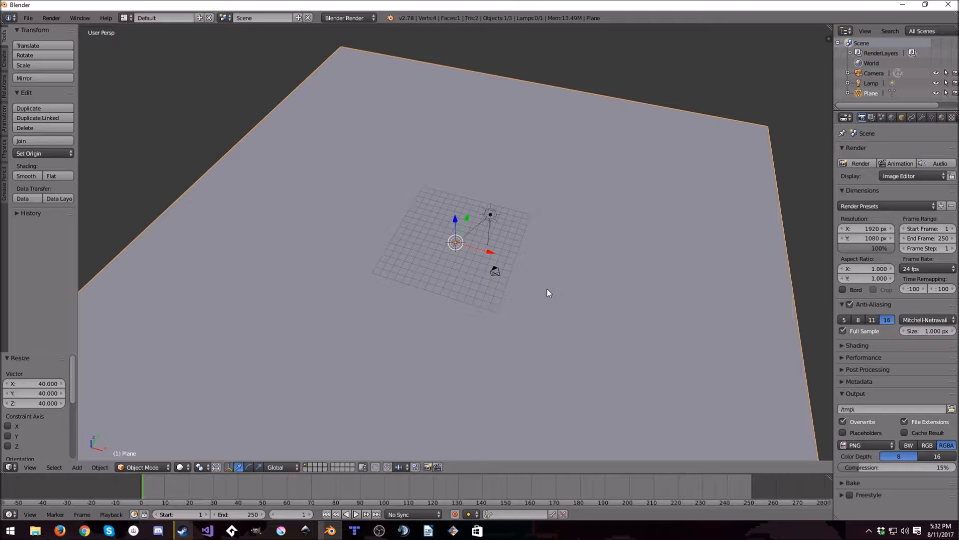
# - Put the plane in Edit Mode and subdivide it once with a single cut
pyautogui.press('Tab')
pyautogui.scroll(-2, 524, 243)
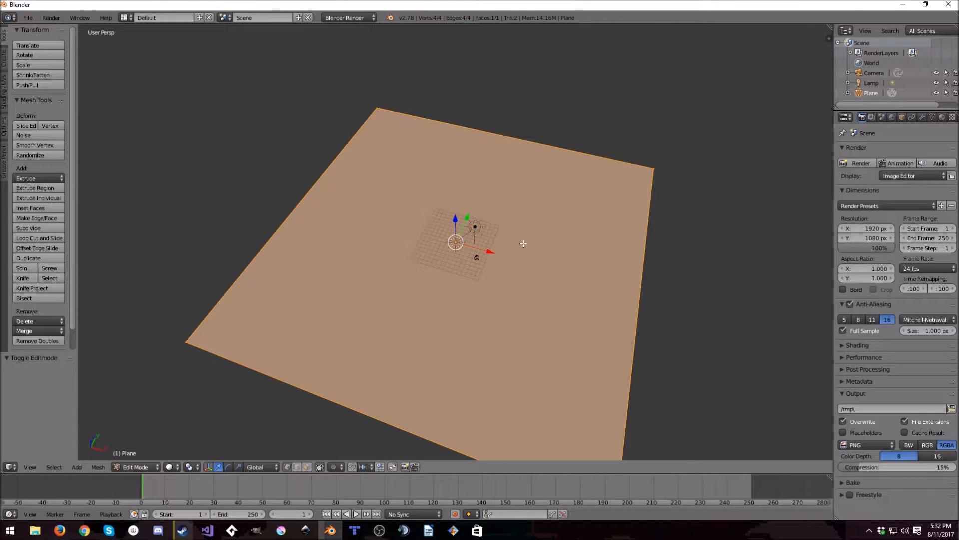
pyautogui.moveTo(522, 244); pyautogui.dragTo(493, 265, button='middle')
pyautogui.press('Tab')
pyautogui.press('Tab')
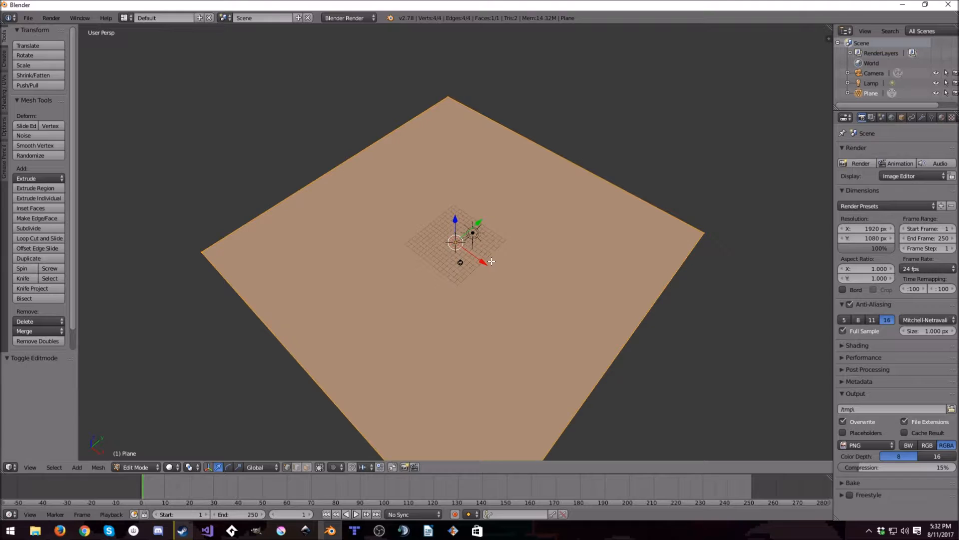
pyautogui.press('w')
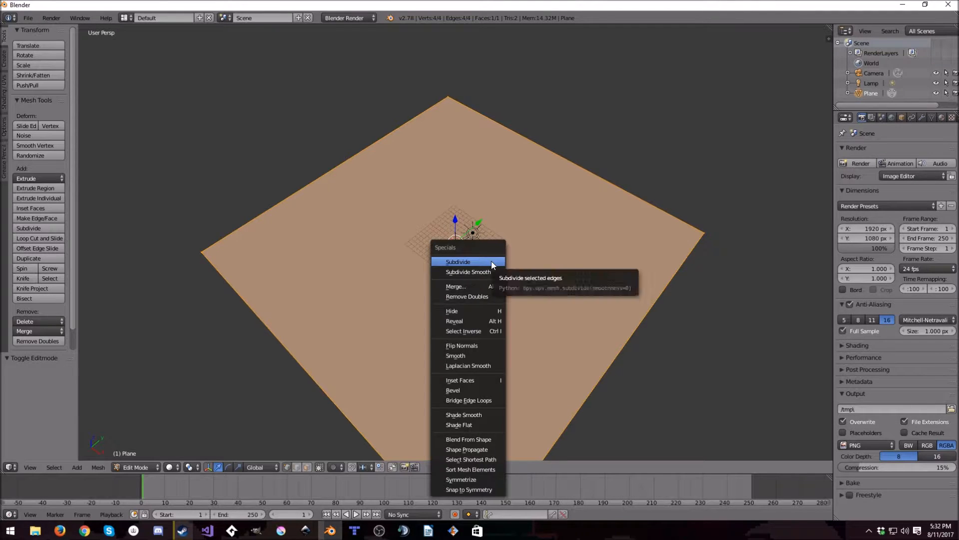
pyautogui.click(493, 263)
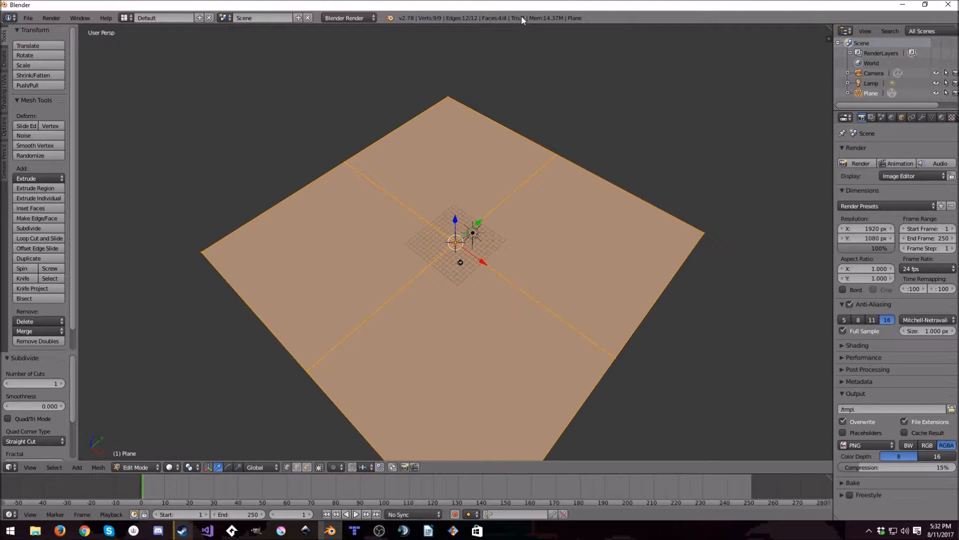
# - Subdivide the plane's whole mesh five more times with one cut each
pyautogui.press('w')
pyautogui.click(574, 125)
pyautogui.press('w')
pyautogui.click(575, 125)
pyautogui.press('w')
pyautogui.click(577, 124)
pyautogui.press('w')
pyautogui.click(576, 124)
pyautogui.press('w')
pyautogui.click(576, 123)
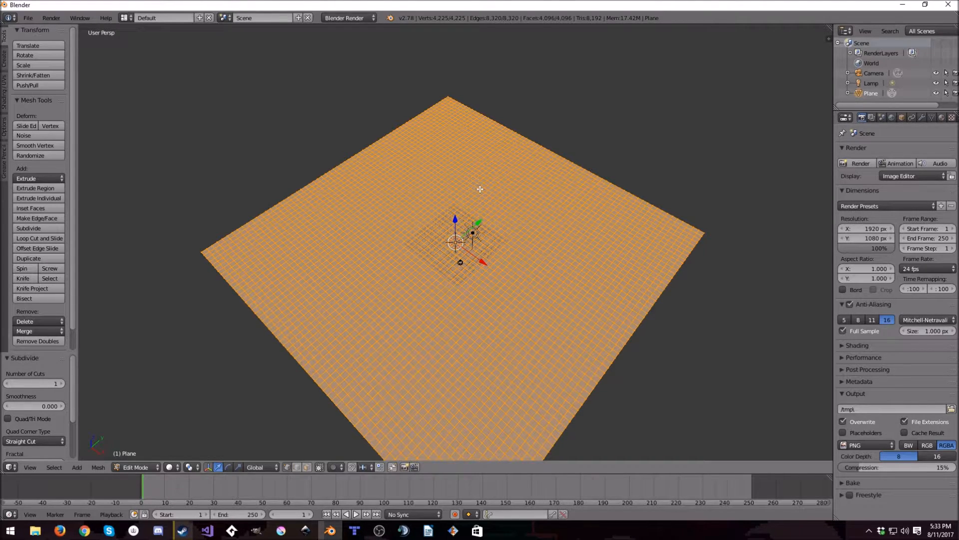
# - Switch the plane to Sculpt Mode and turn off the X mirror symmetry
pyautogui.moveTo(488, 321); pyautogui.dragTo(461, 328, button='middle')
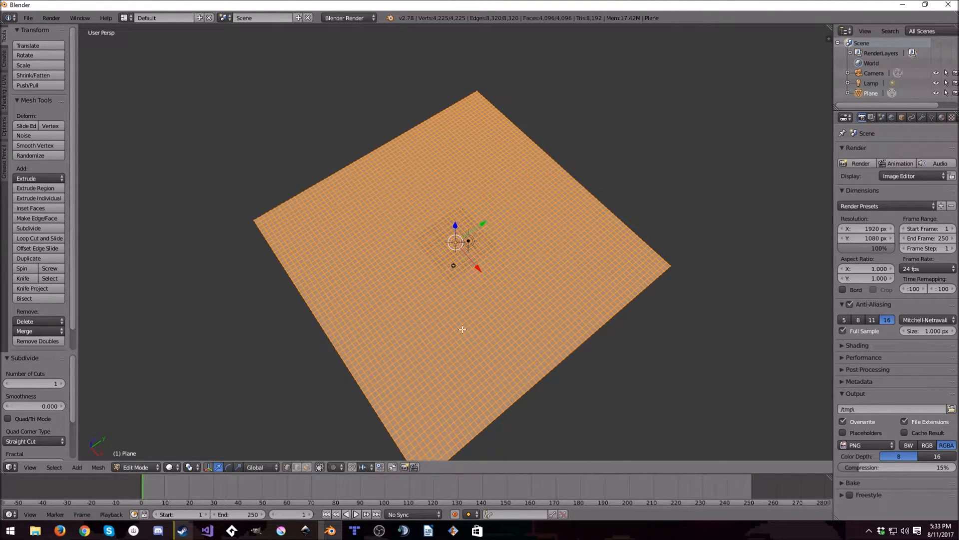
pyautogui.click(136, 466)
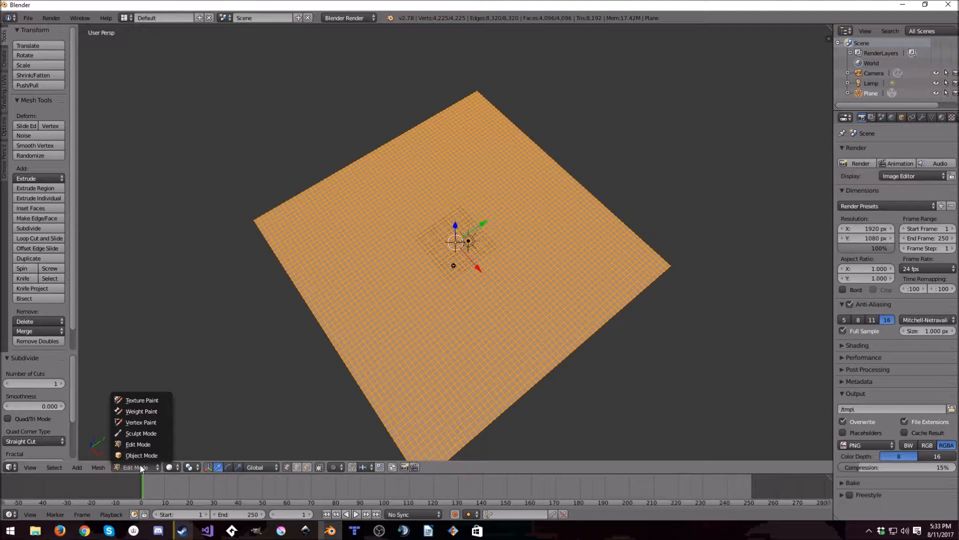
pyautogui.click(140, 433)
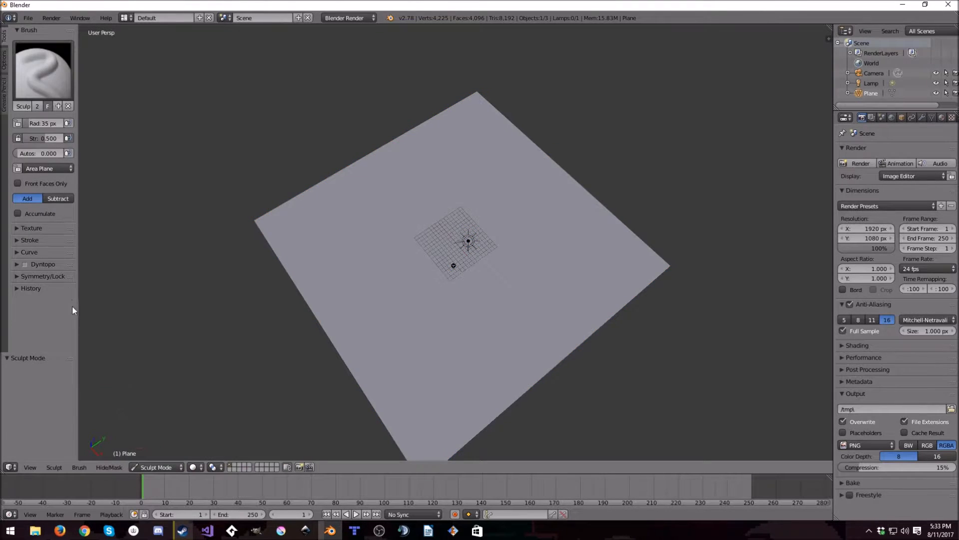
pyautogui.moveTo(77, 285); pyautogui.dragTo(98, 288)
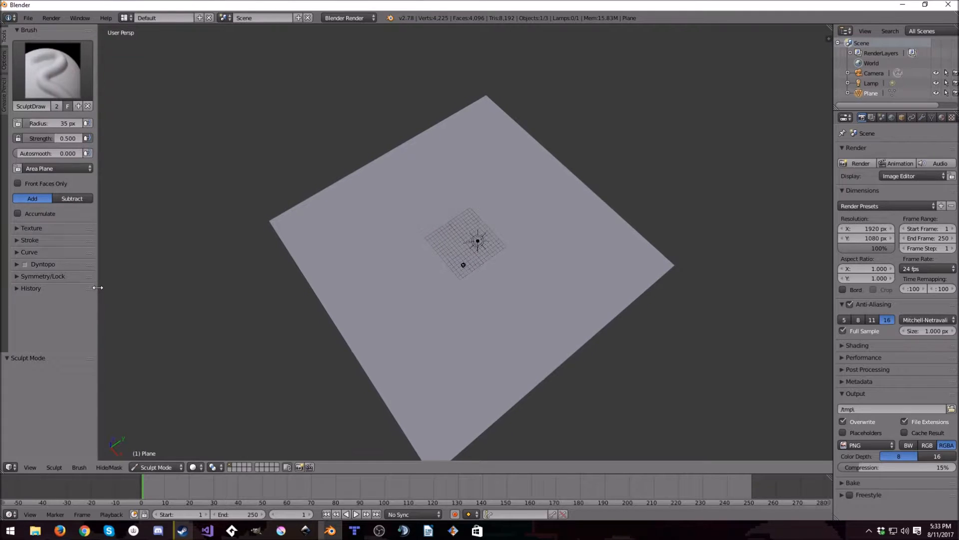
pyautogui.click(16, 277)
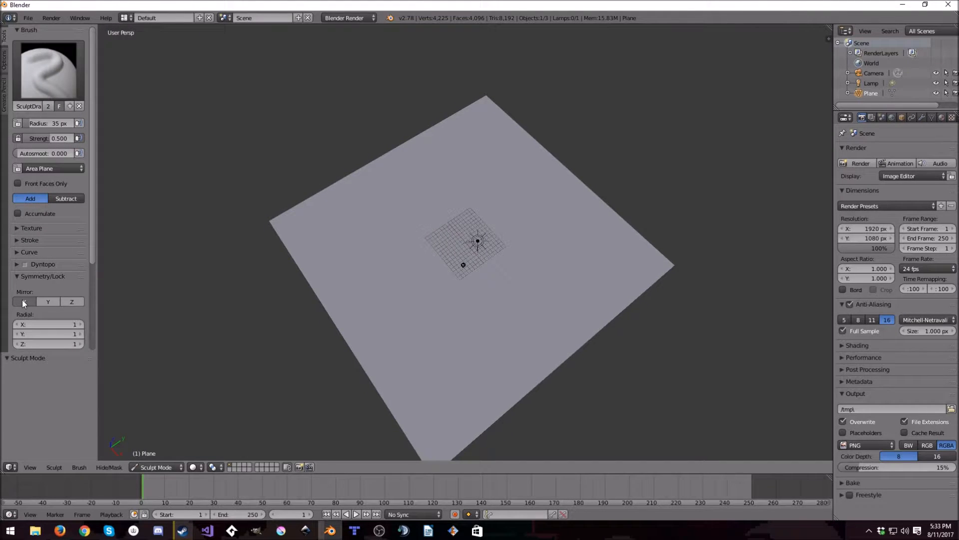
pyautogui.click(23, 277)
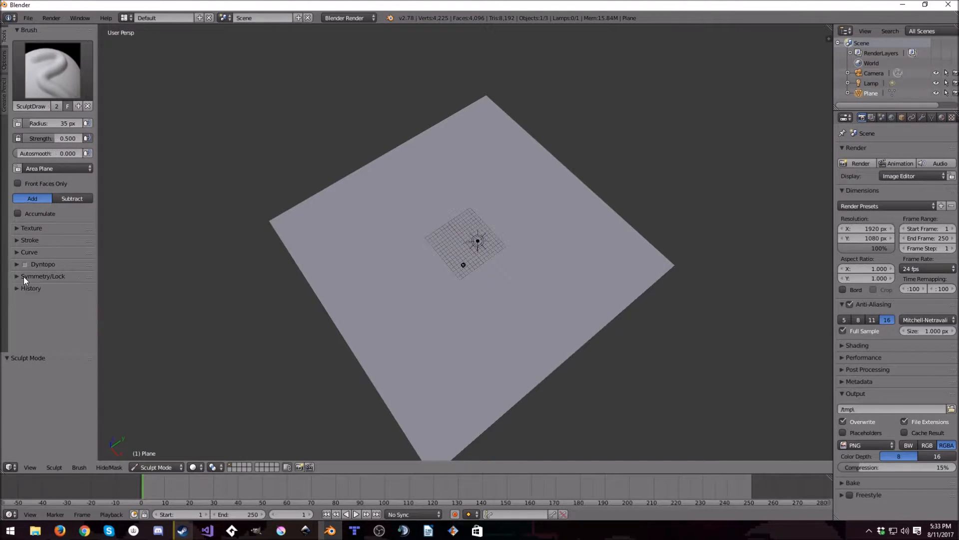
# - Sculpt raised freehand ridges across both halves of the plane with the SculptDraw brush at 35 px radius and 0.500 strength
pyautogui.moveTo(466, 212)
pyautogui.mouseDown()
pyautogui.moveTo(502, 223)
pyautogui.moveTo(494, 172)
pyautogui.moveTo(515, 269)
pyautogui.mouseUp()
pyautogui.moveTo(515, 268)
pyautogui.mouseDown(button='middle')
pyautogui.moveTo(590, 267)
pyautogui.moveTo(576, 297)
pyautogui.mouseUp(button='middle')
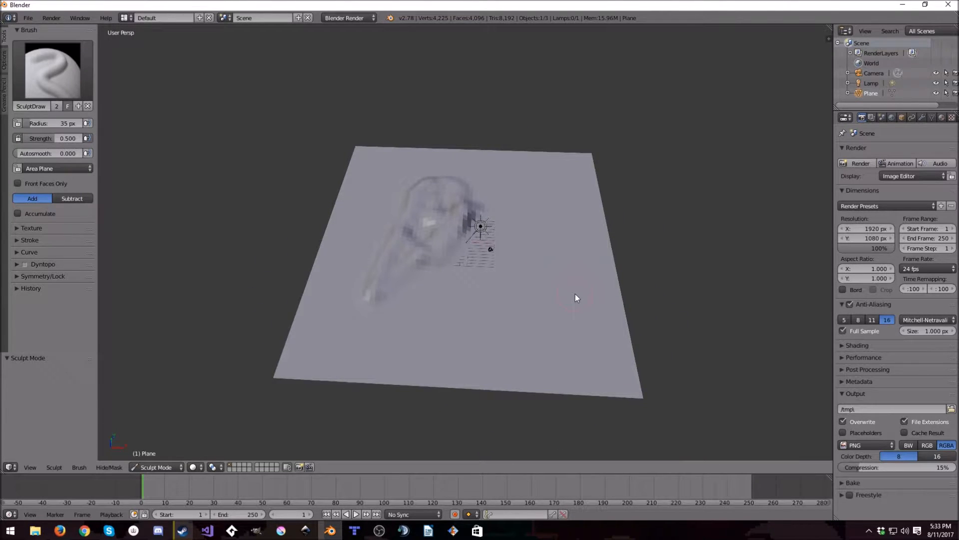
pyautogui.moveTo(495, 172)
pyautogui.mouseDown()
pyautogui.moveTo(649, 255)
pyautogui.moveTo(553, 246)
pyautogui.moveTo(449, 283)
pyautogui.mouseUp()
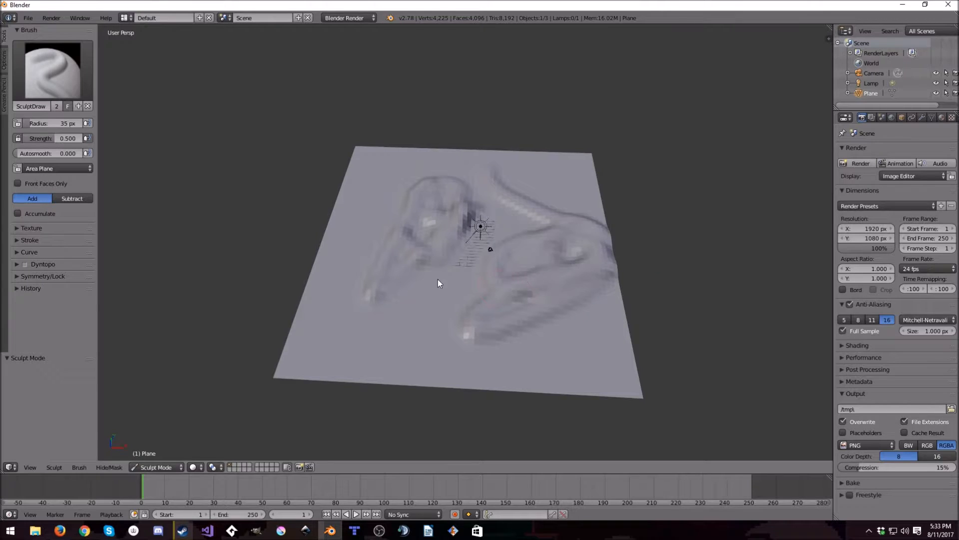
# - Undo all the sculpted ridge strokes on the plane
pyautogui.moveTo(448, 282); pyautogui.dragTo(521, 268, button='middle')
pyautogui.moveTo(440, 235)
pyautogui.mouseDown()
pyautogui.moveTo(391, 226)
pyautogui.moveTo(433, 330)
pyautogui.moveTo(454, 244)
pyautogui.mouseUp()
pyautogui.moveTo(481, 325); pyautogui.dragTo(487, 257, button='middle')
pyautogui.hotkey('ctrl', 'z')
pyautogui.hotkey('ctrl', 'z')
pyautogui.hotkey('ctrl', 'z')
pyautogui.hotkey('ctrl', 'z')
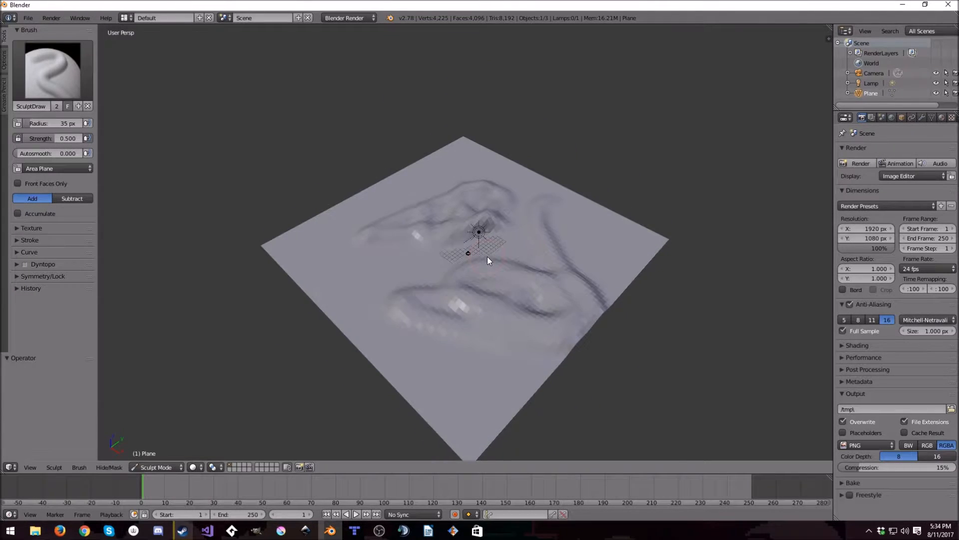
pyautogui.hotkey('ctrl', 'z')
pyautogui.hotkey('ctrl', 'z')
pyautogui.hotkey('ctrl', 'z')
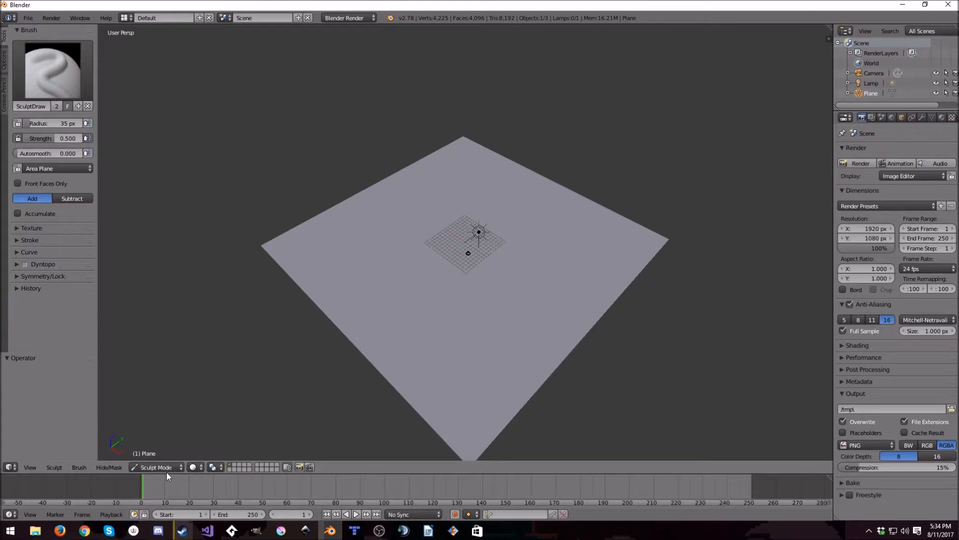
# - Apply smooth shading to the plane in Object Mode and return to Sculpt Mode
pyautogui.click(165, 469)
pyautogui.click(166, 454)
pyautogui.click(28, 179)
pyautogui.click(150, 467)
pyautogui.click(142, 438)
pyautogui.moveTo(457, 224)
pyautogui.mouseDown()
pyautogui.moveTo(469, 304)
pyautogui.moveTo(433, 244)
pyautogui.moveTo(448, 320)
pyautogui.mouseUp()
pyautogui.moveTo(535, 284)
pyautogui.mouseDown(button='middle')
pyautogui.moveTo(424, 267)
pyautogui.moveTo(556, 307)
pyautogui.moveTo(611, 278)
pyautogui.moveTo(443, 188)
pyautogui.mouseUp(button='middle')
pyautogui.hotkey('ctrl', 'z')
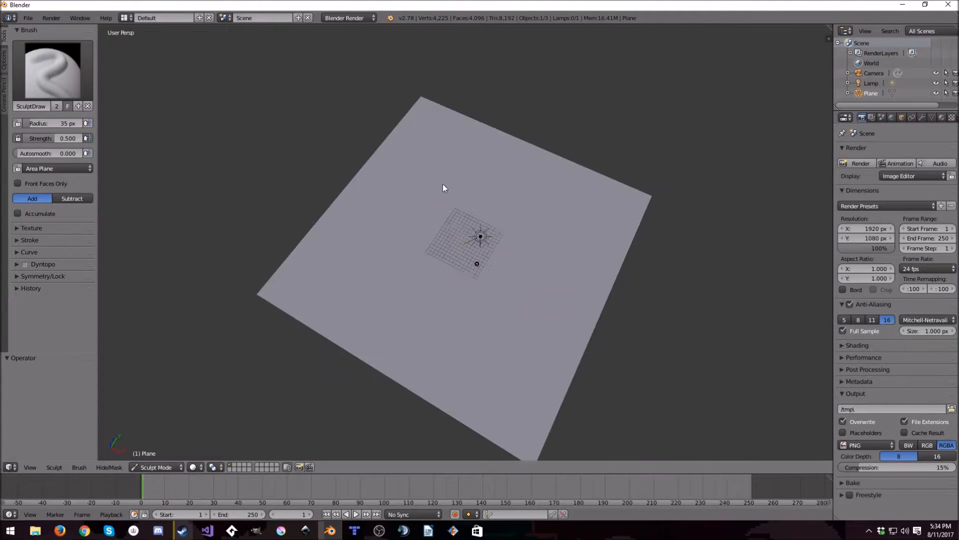
# - Set the SculptDraw brush strength to 1.000 and sculpt an S-shaped ridge and a second curved ridge beside it
pyautogui.moveTo(58, 137); pyautogui.dragTo(104, 140)
pyautogui.moveTo(472, 148)
pyautogui.mouseDown(button='middle')
pyautogui.moveTo(503, 212)
pyautogui.moveTo(538, 210)
pyautogui.moveTo(462, 259)
pyautogui.mouseUp(button='middle')
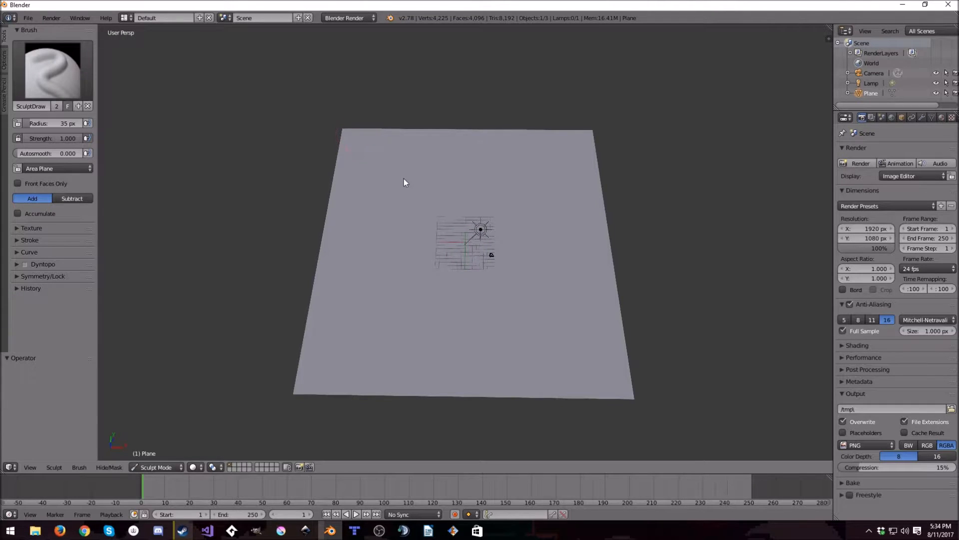
pyautogui.moveTo(495, 140); pyautogui.dragTo(449, 147)
pyautogui.moveTo(385, 213)
pyautogui.mouseDown()
pyautogui.moveTo(487, 302)
pyautogui.moveTo(442, 370)
pyautogui.moveTo(400, 392)
pyautogui.mouseUp()
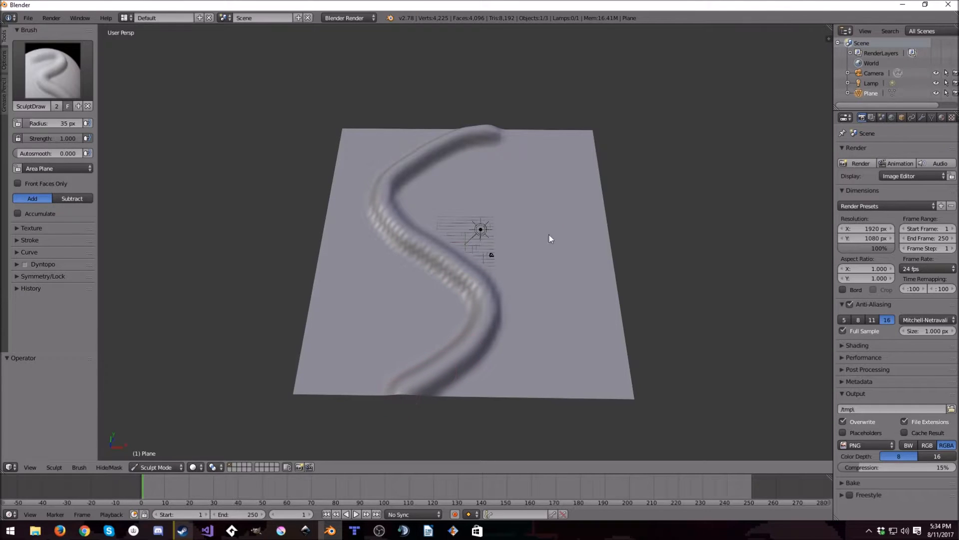
pyautogui.moveTo(550, 133)
pyautogui.mouseDown()
pyautogui.moveTo(558, 262)
pyautogui.moveTo(633, 334)
pyautogui.mouseUp()
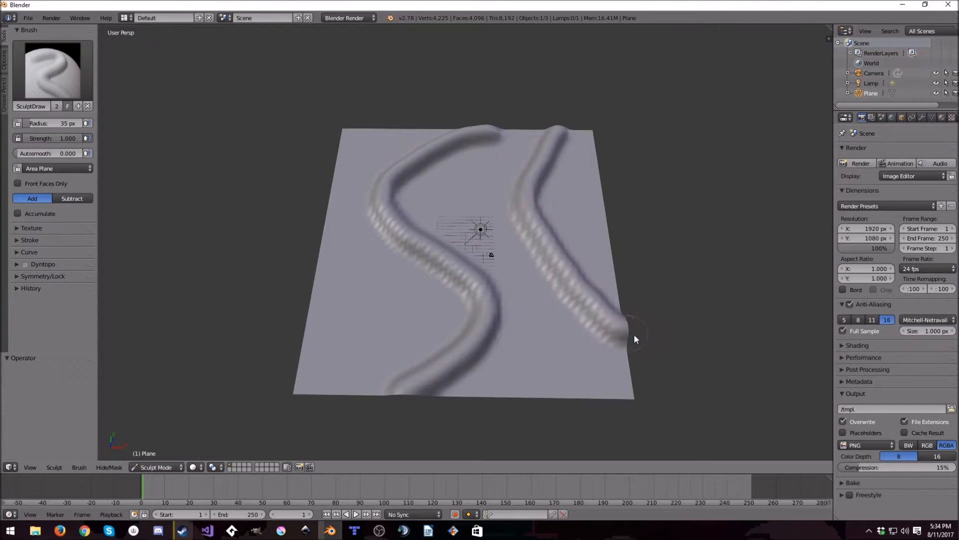
# - Build up a hill between the second curved ridge and the plane's outer edge, enlarging the brush radius to 50 px
pyautogui.moveTo(451, 302)
pyautogui.mouseDown(button='middle')
pyautogui.moveTo(540, 345)
pyautogui.moveTo(570, 337)
pyautogui.mouseUp(button='middle')
pyautogui.moveTo(551, 358)
pyautogui.mouseDown()
pyautogui.moveTo(547, 334)
pyautogui.moveTo(592, 322)
pyautogui.moveTo(641, 254)
pyautogui.mouseUp()
pyautogui.moveTo(32, 123); pyautogui.dragTo(41, 123)
pyautogui.click(57, 123)
pyautogui.write('50')
pyautogui.press('Return')
pyautogui.moveTo(603, 254); pyautogui.dragTo(566, 250)
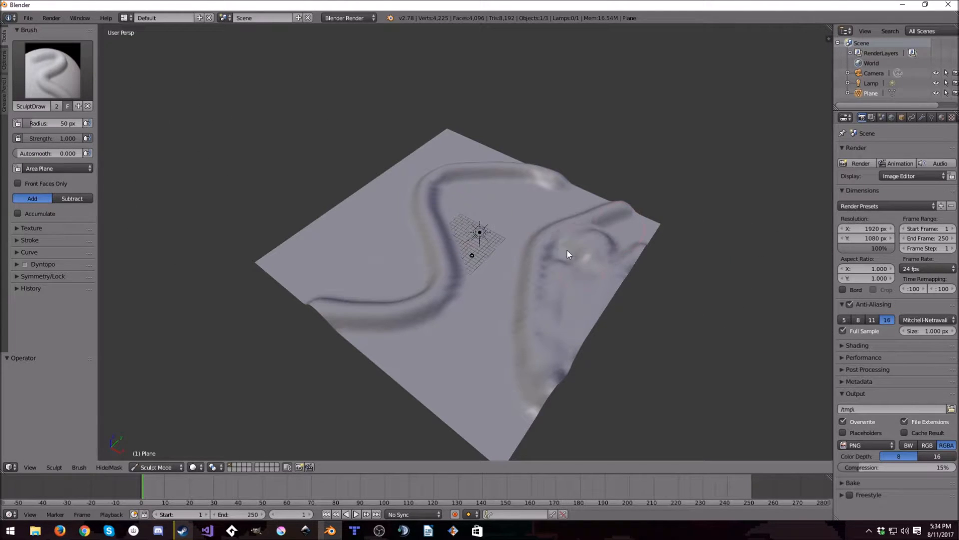
pyautogui.moveTo(636, 225); pyautogui.dragTo(633, 258, button='middle')
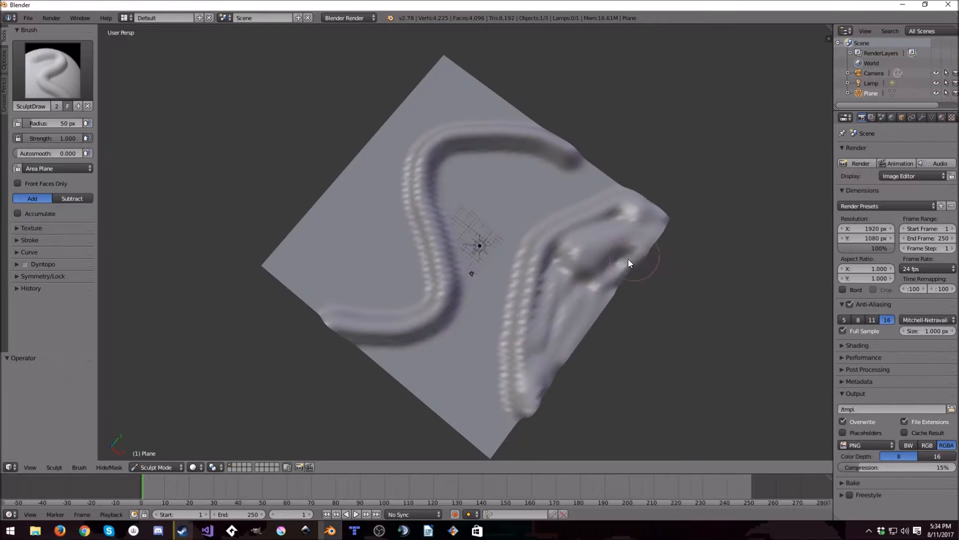
pyautogui.moveTo(554, 253)
pyautogui.mouseDown()
pyautogui.moveTo(556, 370)
pyautogui.moveTo(555, 329)
pyautogui.mouseUp()
pyautogui.moveTo(599, 229)
pyautogui.mouseDown()
pyautogui.moveTo(664, 218)
pyautogui.moveTo(663, 250)
pyautogui.mouseUp()
pyautogui.moveTo(663, 250); pyautogui.dragTo(584, 284, button='middle')
# - Sculpt a broad hill filling the front bend of the S-shaped ridge out to the plane's edge
pyautogui.moveTo(610, 357)
pyautogui.mouseDown(button='middle')
pyautogui.moveTo(523, 297)
pyautogui.moveTo(482, 291)
pyautogui.mouseUp(button='middle')
pyautogui.moveTo(372, 295)
pyautogui.mouseDown()
pyautogui.moveTo(399, 308)
pyautogui.moveTo(334, 338)
pyautogui.moveTo(390, 371)
pyautogui.moveTo(382, 374)
pyautogui.mouseUp()
pyautogui.moveTo(445, 296); pyautogui.dragTo(442, 338, button='middle')
pyautogui.moveTo(409, 285)
pyautogui.mouseDown()
pyautogui.moveTo(470, 323)
pyautogui.moveTo(448, 355)
pyautogui.moveTo(407, 374)
pyautogui.moveTo(392, 349)
pyautogui.moveTo(395, 310)
pyautogui.moveTo(408, 378)
pyautogui.mouseUp()
pyautogui.moveTo(443, 255)
pyautogui.mouseDown(button='middle')
pyautogui.moveTo(585, 232)
pyautogui.moveTo(534, 283)
pyautogui.mouseUp(button='middle')
pyautogui.click(53, 70)
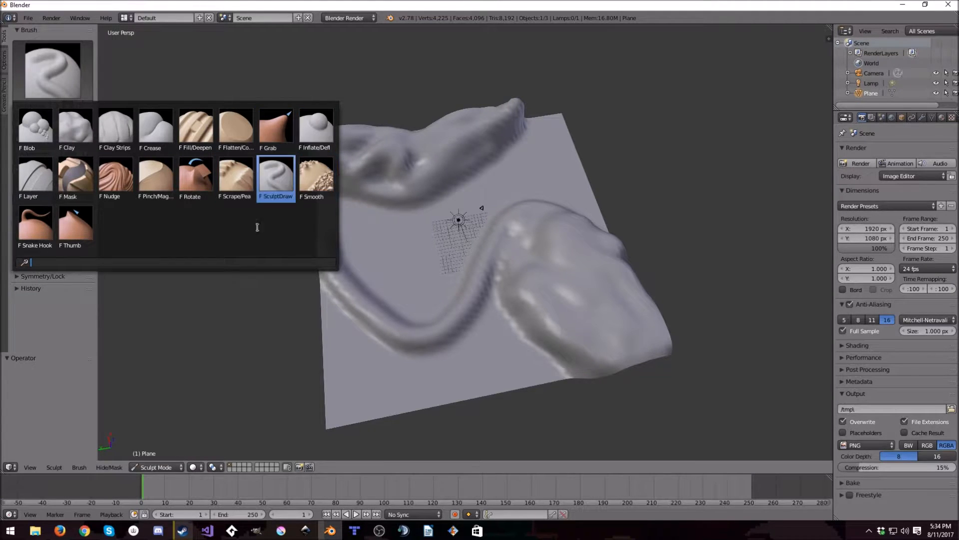
pyautogui.click(553, 314)
pyautogui.moveTo(513, 300)
pyautogui.mouseDown()
pyautogui.moveTo(418, 398)
pyautogui.moveTo(317, 296)
pyautogui.moveTo(425, 395)
pyautogui.moveTo(361, 368)
pyautogui.moveTo(376, 352)
pyautogui.moveTo(433, 351)
pyautogui.moveTo(475, 327)
pyautogui.moveTo(522, 328)
pyautogui.moveTo(555, 352)
pyautogui.moveTo(503, 364)
pyautogui.moveTo(472, 346)
pyautogui.moveTo(435, 361)
pyautogui.moveTo(329, 291)
pyautogui.mouseUp()
pyautogui.moveTo(320, 255)
pyautogui.keyDown('shift'); pyautogui.mouseDown()
pyautogui.moveTo(364, 394)
pyautogui.moveTo(334, 410)
pyautogui.mouseUp(); pyautogui.keyUp('shift')
# - Raise more peaks along the S-shaped ridge to the plane's back corner and add height to the opposite hill
pyautogui.moveTo(661, 325); pyautogui.dragTo(453, 303, button='middle')
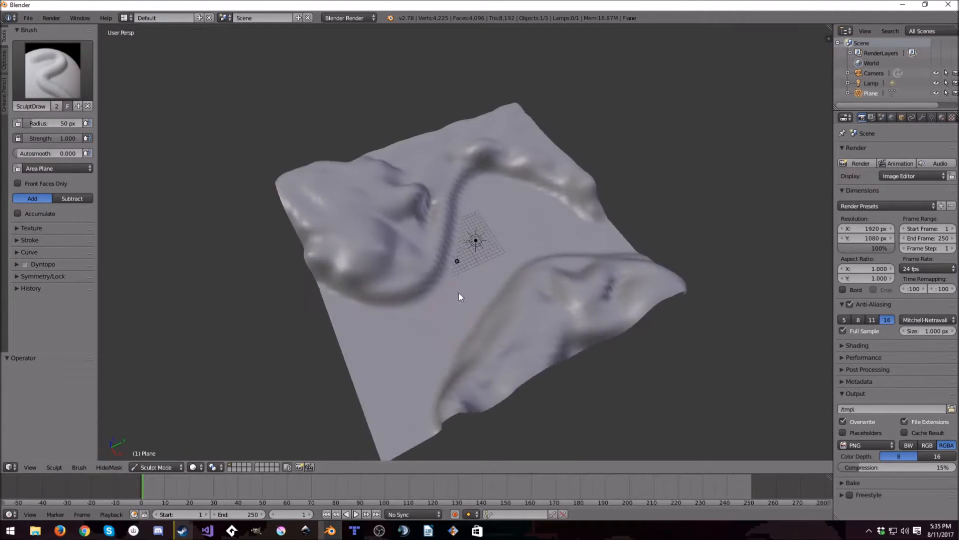
pyautogui.moveTo(436, 167); pyautogui.dragTo(438, 149)
pyautogui.moveTo(439, 149); pyautogui.dragTo(444, 172, button='middle')
pyautogui.moveTo(461, 110)
pyautogui.mouseDown()
pyautogui.moveTo(510, 82)
pyautogui.moveTo(575, 130)
pyautogui.moveTo(442, 106)
pyautogui.moveTo(399, 167)
pyautogui.moveTo(443, 154)
pyautogui.moveTo(389, 264)
pyautogui.moveTo(355, 214)
pyautogui.moveTo(556, 95)
pyautogui.moveTo(499, 124)
pyautogui.moveTo(603, 187)
pyautogui.moveTo(568, 88)
pyautogui.moveTo(316, 146)
pyautogui.moveTo(334, 171)
pyautogui.moveTo(418, 125)
pyautogui.moveTo(545, 87)
pyautogui.mouseUp()
pyautogui.moveTo(542, 292)
pyautogui.mouseDown(button='middle')
pyautogui.moveTo(670, 194)
pyautogui.moveTo(615, 214)
pyautogui.mouseUp(button='middle')
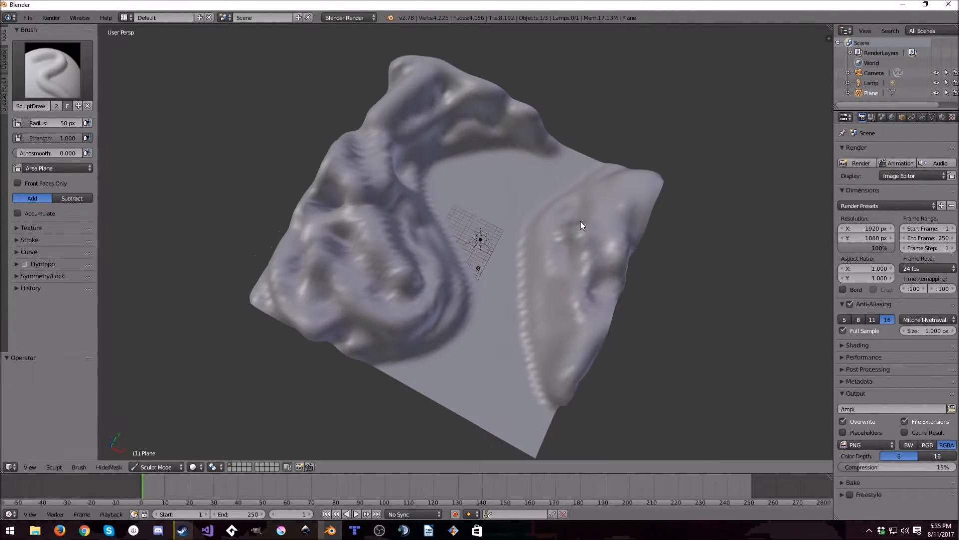
pyautogui.moveTo(625, 239)
pyautogui.mouseDown()
pyautogui.moveTo(574, 229)
pyautogui.moveTo(621, 240)
pyautogui.moveTo(598, 298)
pyautogui.moveTo(595, 247)
pyautogui.moveTo(578, 381)
pyautogui.moveTo(621, 229)
pyautogui.moveTo(611, 300)
pyautogui.mouseUp()
pyautogui.moveTo(610, 300)
pyautogui.mouseDown(button='middle')
pyautogui.moveTo(684, 235)
pyautogui.moveTo(645, 300)
pyautogui.mouseUp(button='middle')
# - Switch to the Smooth brush with a strength of 0.200 and a radius of 216 px
pyautogui.click(53, 70)
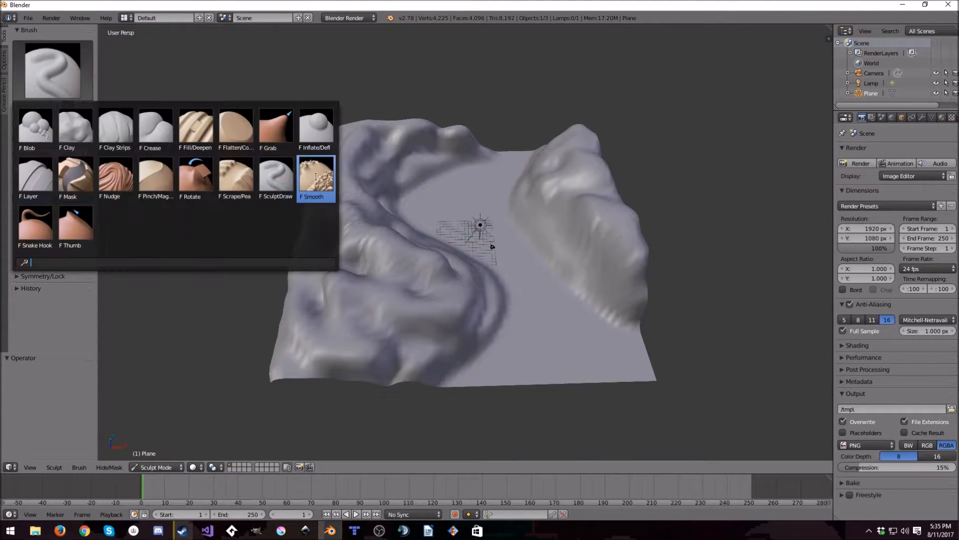
pyautogui.click(322, 172)
pyautogui.click(47, 138)
pyautogui.write('0.2')
pyautogui.press('Return')
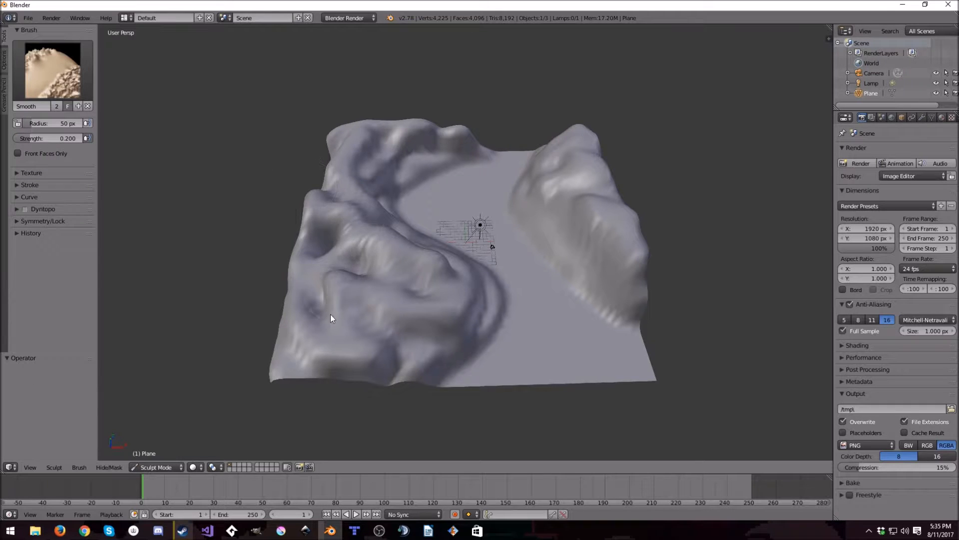
pyautogui.press('f')
pyautogui.click(425, 240)
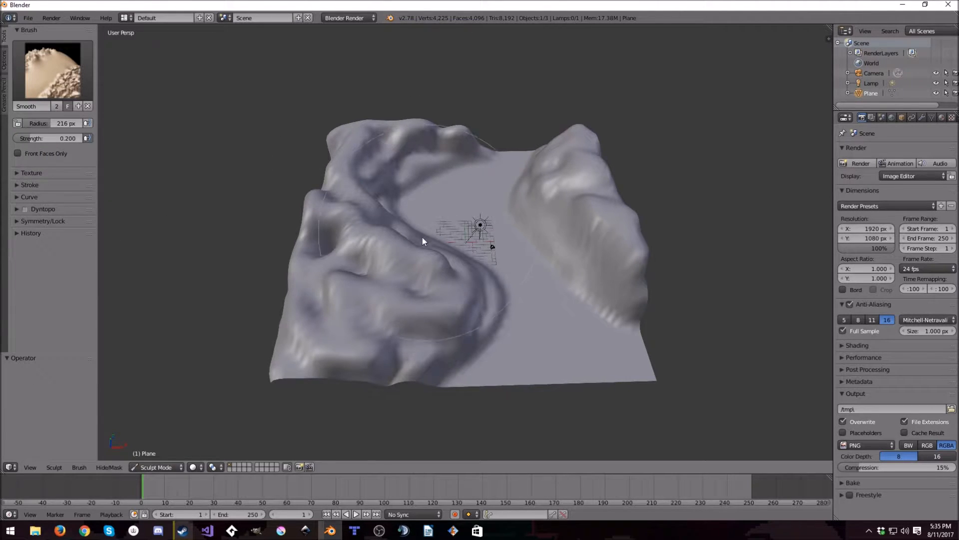
# - Smooth the hills on both sides of the valley across the whole terrain, using an orthographic view
pyautogui.moveTo(449, 231); pyautogui.dragTo(375, 184, button='middle')
pyautogui.scroll(-2, 400, 186)
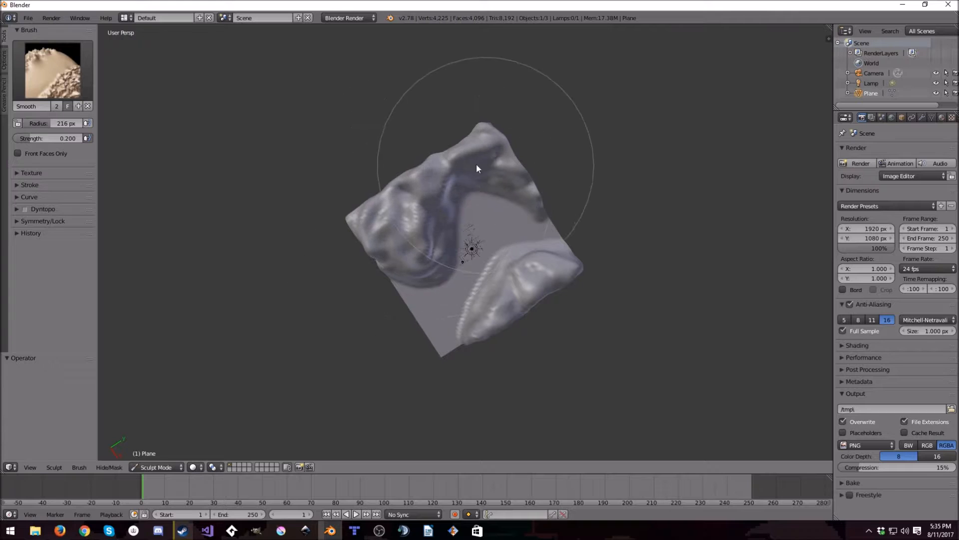
pyautogui.press('KP_7')
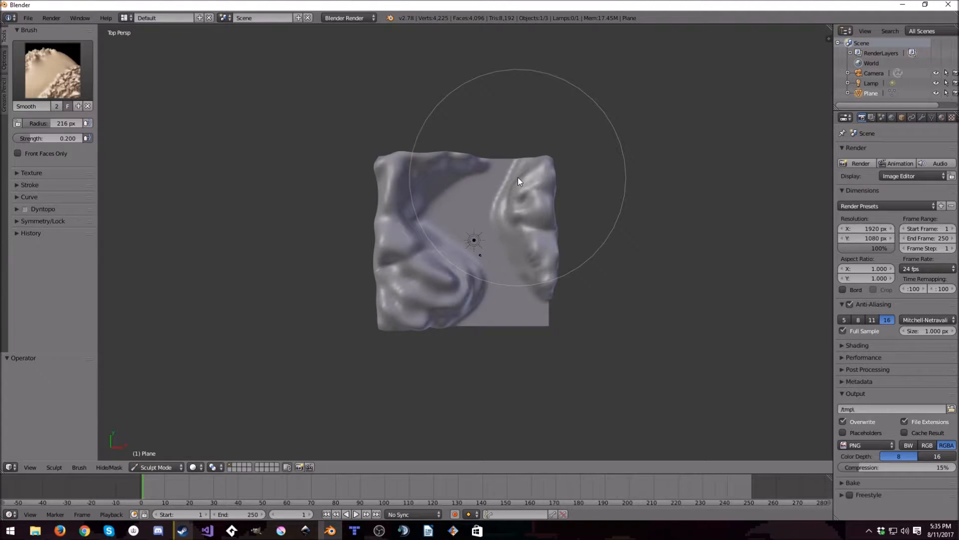
pyautogui.press('KP_5')
pyautogui.moveTo(528, 193)
pyautogui.mouseDown()
pyautogui.moveTo(443, 240)
pyautogui.moveTo(394, 291)
pyautogui.moveTo(562, 279)
pyautogui.mouseUp()
pyautogui.moveTo(532, 301)
pyautogui.mouseDown(button='middle')
pyautogui.moveTo(486, 274)
pyautogui.moveTo(509, 202)
pyautogui.moveTo(595, 146)
pyautogui.moveTo(609, 182)
pyautogui.moveTo(570, 259)
pyautogui.mouseUp(button='middle')
pyautogui.scroll(3, 511, 201)
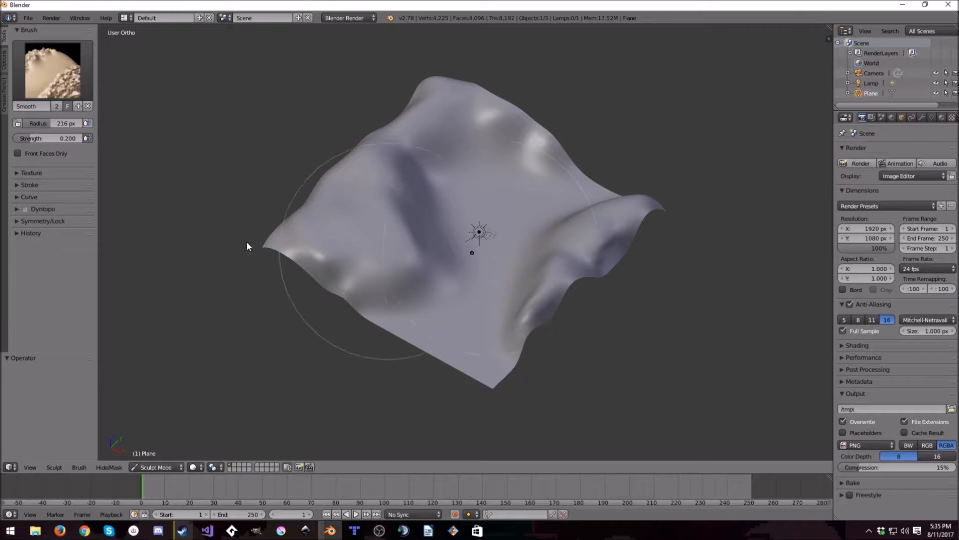
# - Reduce the Smooth brush radius to 81 px and soften the bump on the back ridge
pyautogui.moveTo(51, 123)
pyautogui.mouseDown()
pyautogui.moveTo(28, 124)
pyautogui.moveTo(51, 124)
pyautogui.mouseUp()
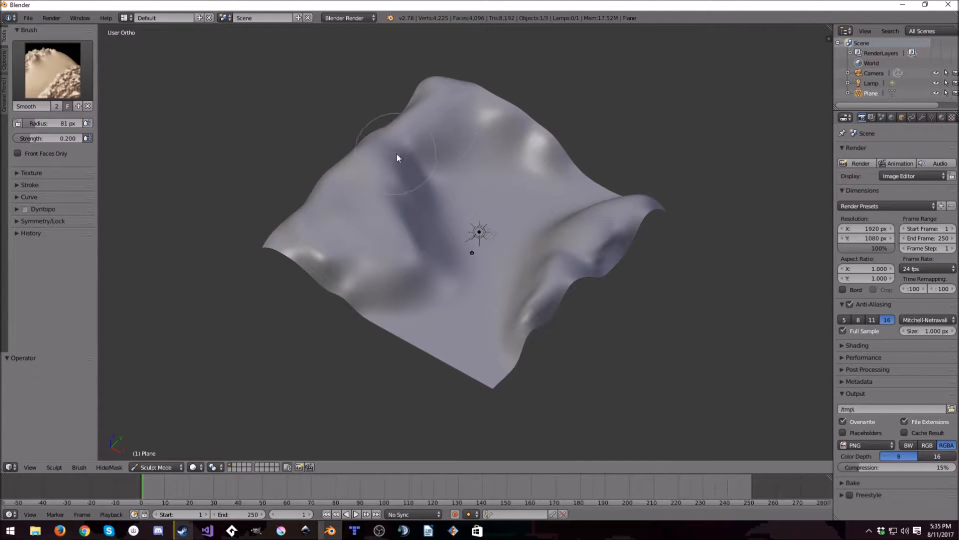
pyautogui.moveTo(580, 265)
pyautogui.mouseDown(button='middle')
pyautogui.moveTo(577, 275)
pyautogui.moveTo(588, 244)
pyautogui.moveTo(483, 288)
pyautogui.moveTo(478, 279)
pyautogui.mouseUp(button='middle')
pyautogui.press('Tab')
pyautogui.moveTo(536, 305); pyautogui.dragTo(379, 297, button='middle')
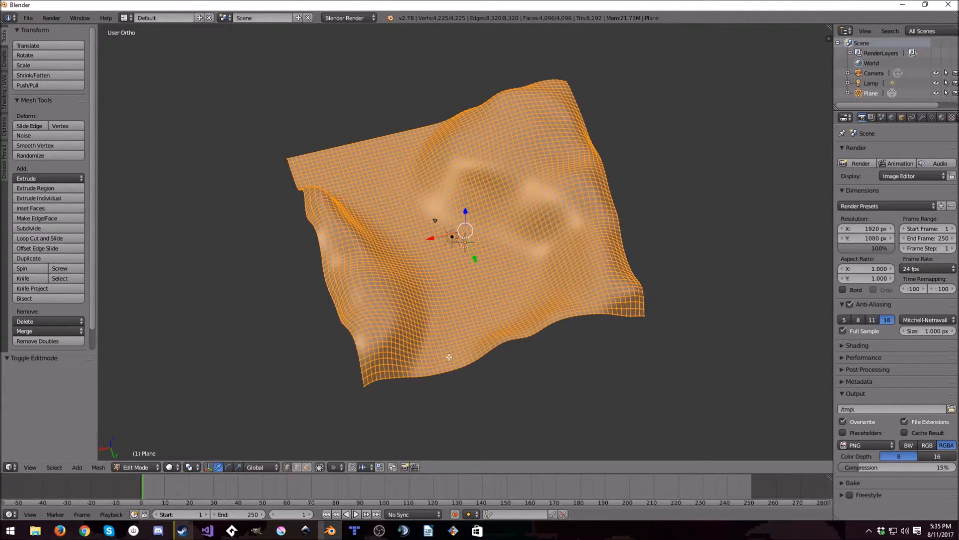
pyautogui.press('Tab')
pyautogui.moveTo(443, 353); pyautogui.dragTo(593, 313, button='middle')
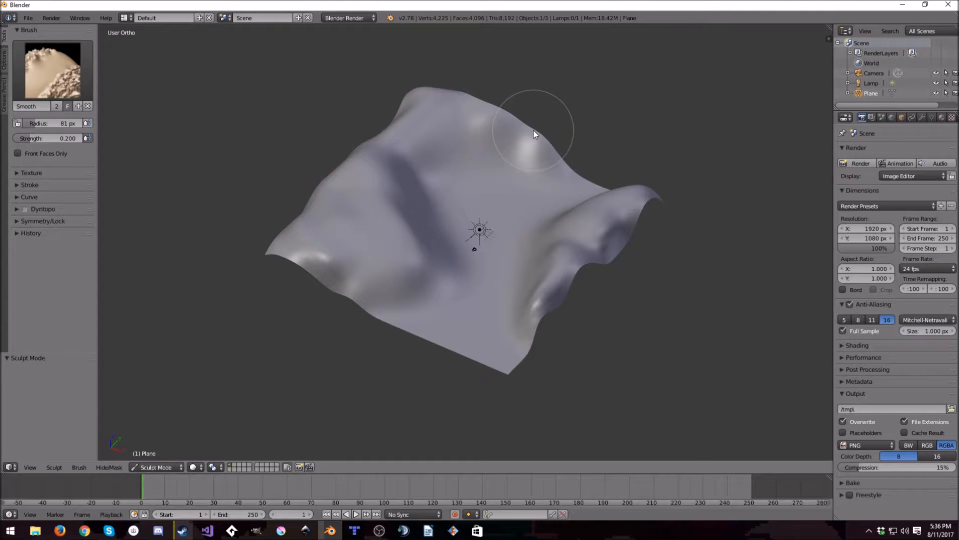
pyautogui.moveTo(535, 131); pyautogui.dragTo(556, 151, button='middle')
pyautogui.press('Tab')
pyautogui.press('Tab')
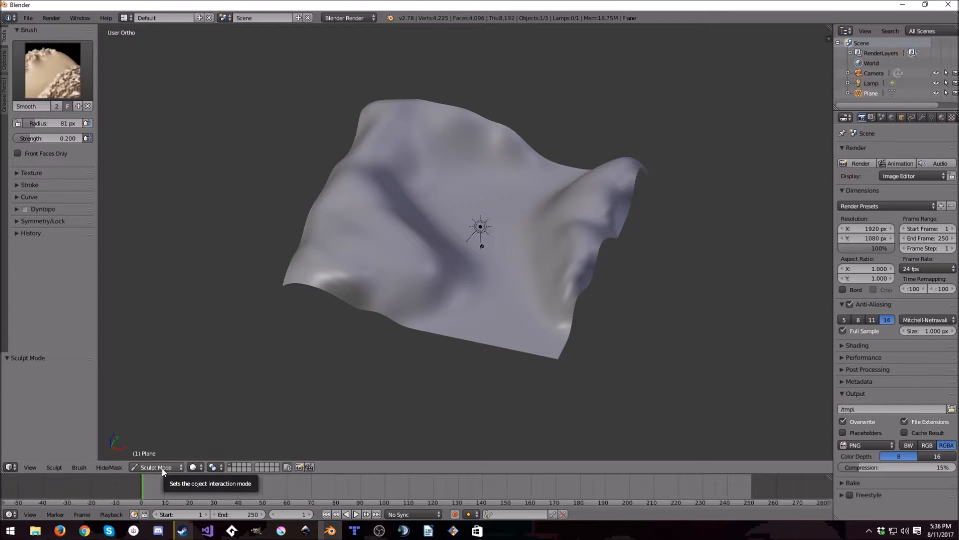
# - Switch the plane to Edit Mode and circle-select a block of vertices in the flat valley along the front edge
pyautogui.press('Tab')
pyautogui.moveTo(553, 236)
pyautogui.mouseDown(button='middle')
pyautogui.moveTo(555, 310)
pyautogui.moveTo(552, 251)
pyautogui.moveTo(548, 288)
pyautogui.moveTo(483, 179)
pyautogui.mouseUp(button='middle')
pyautogui.rightClick(504, 239)
pyautogui.moveTo(503, 239)
pyautogui.mouseDown(button='middle')
pyautogui.moveTo(506, 321)
pyautogui.moveTo(531, 321)
pyautogui.mouseUp(button='middle')
pyautogui.scroll(6, 532, 321)
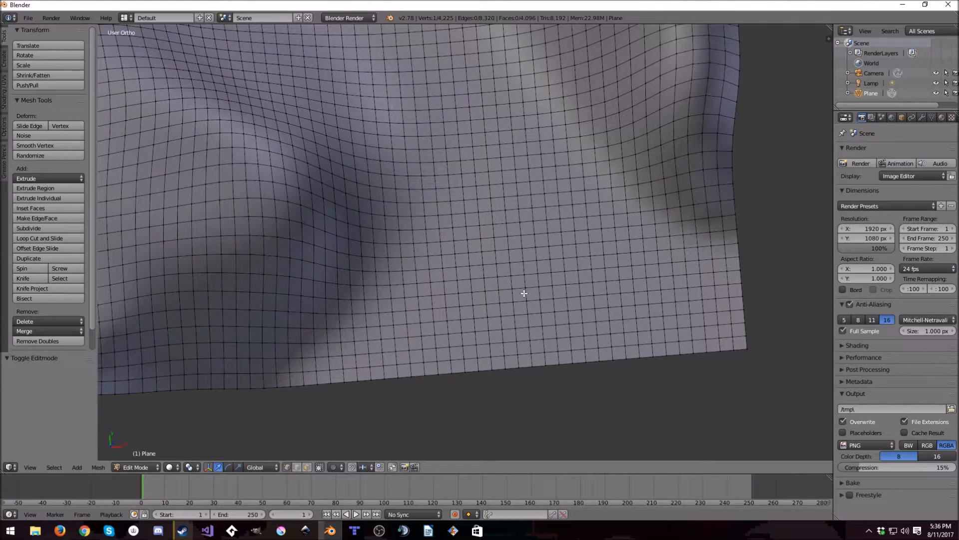
pyautogui.press('c')
pyautogui.moveTo(497, 362)
pyautogui.mouseDown()
pyautogui.moveTo(489, 312)
pyautogui.moveTo(500, 285)
pyautogui.moveTo(485, 342)
pyautogui.moveTo(480, 253)
pyautogui.moveTo(517, 328)
pyautogui.moveTo(519, 355)
pyautogui.moveTo(544, 277)
pyautogui.moveTo(579, 334)
pyautogui.moveTo(587, 246)
pyautogui.moveTo(649, 327)
pyautogui.moveTo(675, 287)
pyautogui.moveTo(642, 275)
pyautogui.moveTo(639, 330)
pyautogui.moveTo(690, 342)
pyautogui.moveTo(692, 313)
pyautogui.mouseUp()
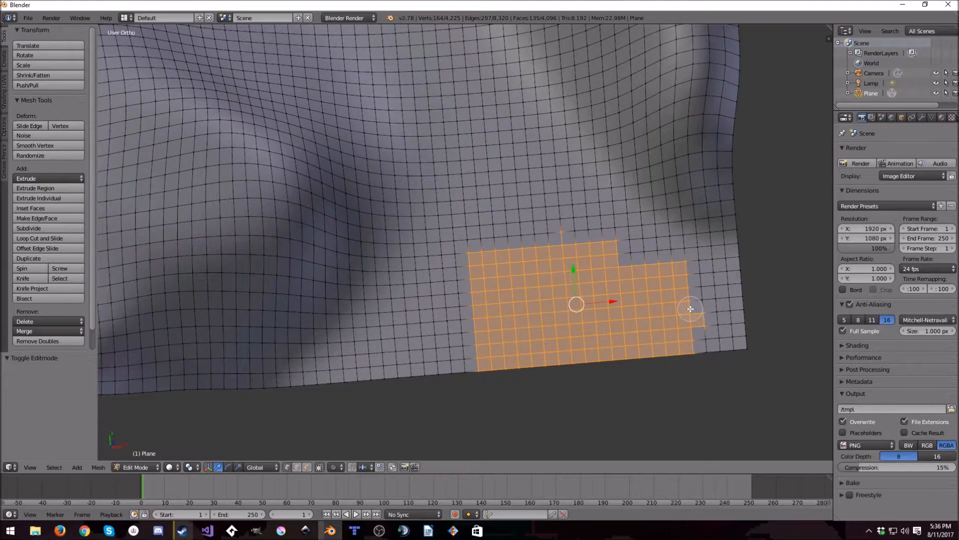
pyautogui.moveTo(692, 313); pyautogui.dragTo(626, 280, button='middle')
pyautogui.moveTo(626, 280)
pyautogui.mouseDown()
pyautogui.moveTo(624, 261)
pyautogui.moveTo(653, 332)
pyautogui.moveTo(637, 300)
pyautogui.mouseUp()
# - Snap the 3D cursor back to the center and remove the stray vertex above the block from the selection
pyautogui.rightClick(557, 229)
pyautogui.click(556, 231)
pyautogui.hotkey('shift', 's')
pyautogui.click(547, 341)
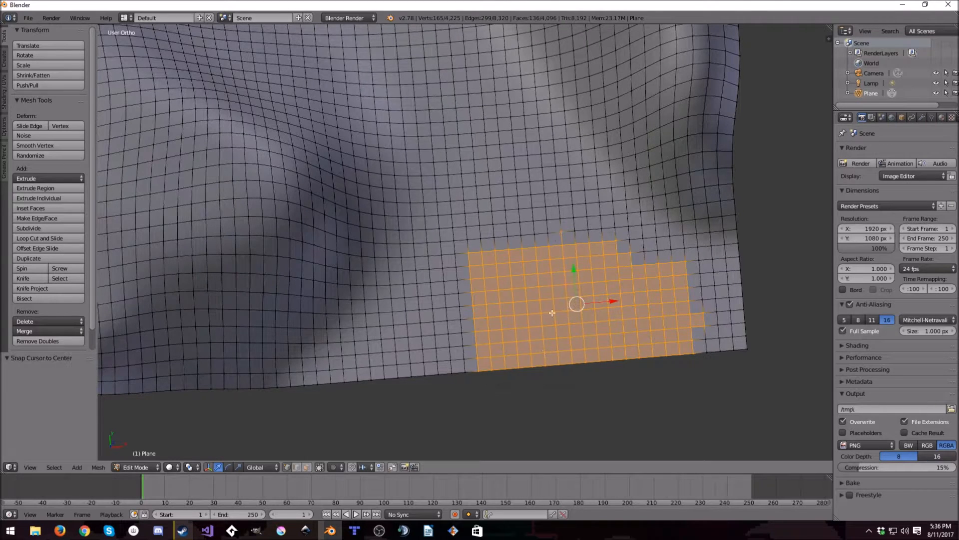
pyautogui.middleClick(562, 230)
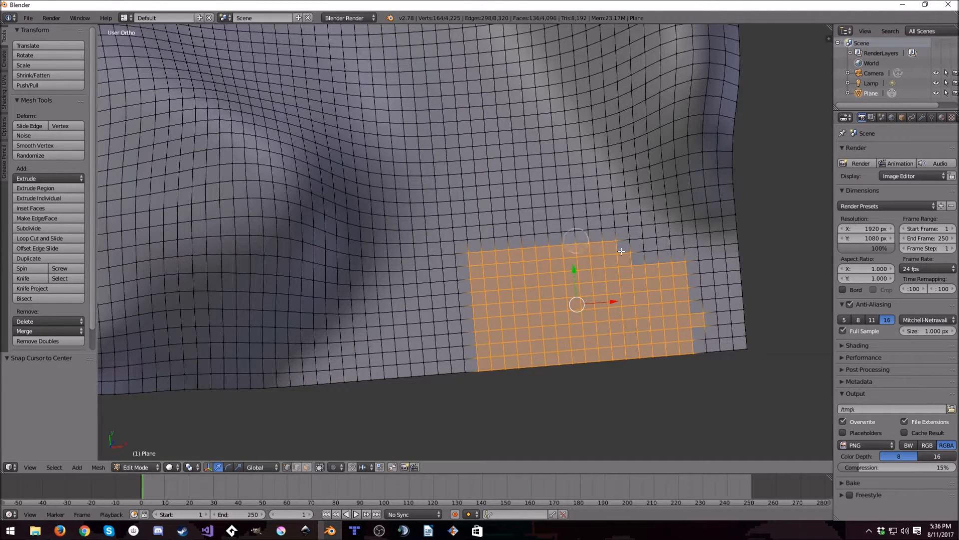
pyautogui.rightClick(571, 285)
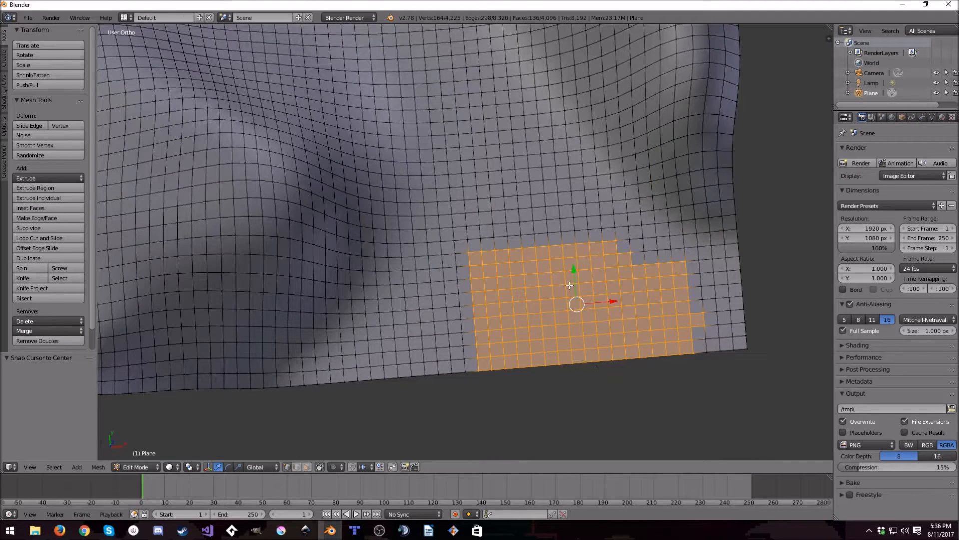
# - Refine the circle selection into a clean rectangular block of vertices on the valley's front edge
pyautogui.press('c')
pyautogui.moveTo(658, 276)
pyautogui.mouseDown(button='middle')
pyautogui.moveTo(643, 271)
pyautogui.moveTo(660, 365)
pyautogui.moveTo(687, 353)
pyautogui.moveTo(625, 235)
pyautogui.moveTo(625, 246)
pyautogui.moveTo(442, 263)
pyautogui.mouseUp(button='middle')
pyautogui.moveTo(617, 282)
pyautogui.mouseDown()
pyautogui.moveTo(691, 274)
pyautogui.moveTo(676, 305)
pyautogui.moveTo(709, 287)
pyautogui.moveTo(670, 358)
pyautogui.mouseUp()
pyautogui.rightClick(795, 377)
pyautogui.moveTo(779, 406)
pyautogui.mouseDown(button='middle')
pyautogui.moveTo(719, 317)
pyautogui.moveTo(671, 332)
pyautogui.mouseUp(button='middle')
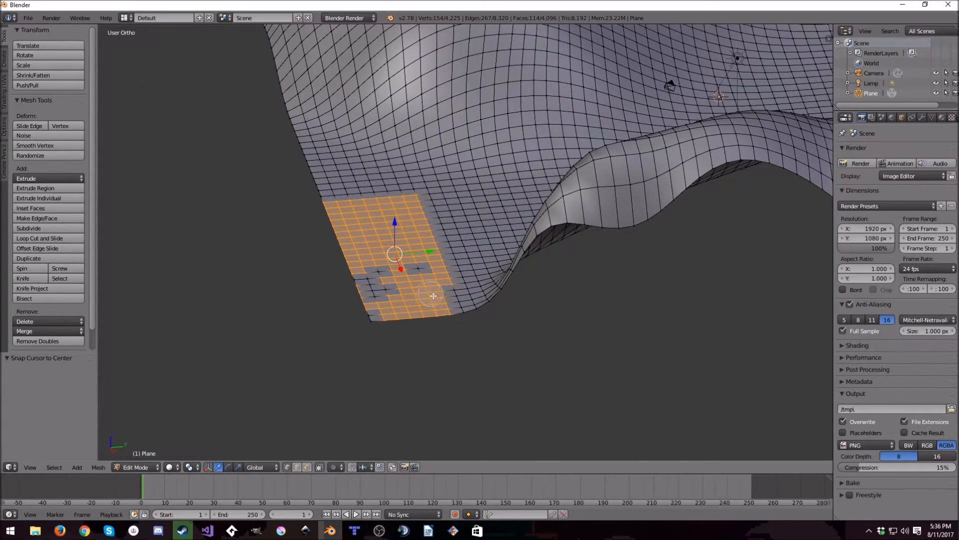
pyautogui.moveTo(466, 300)
pyautogui.mouseDown(button='middle')
pyautogui.moveTo(668, 267)
pyautogui.moveTo(625, 265)
pyautogui.moveTo(686, 357)
pyautogui.moveTo(697, 289)
pyautogui.moveTo(739, 325)
pyautogui.moveTo(750, 360)
pyautogui.mouseUp(button='middle')
pyautogui.press('c')
pyautogui.moveTo(638, 301); pyautogui.dragTo(658, 308)
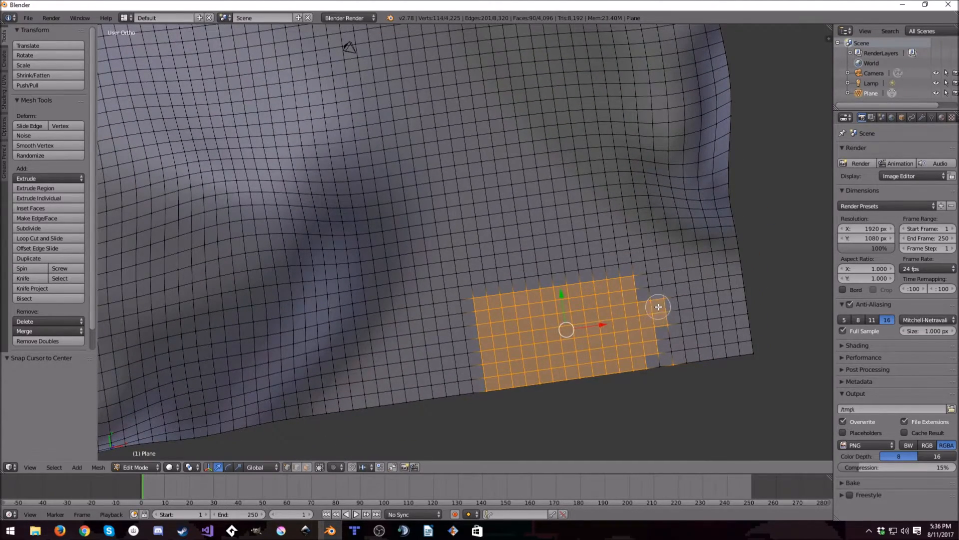
pyautogui.moveTo(654, 279)
pyautogui.mouseDown(button='middle')
pyautogui.moveTo(672, 374)
pyautogui.moveTo(662, 292)
pyautogui.moveTo(679, 298)
pyautogui.moveTo(635, 312)
pyautogui.moveTo(685, 325)
pyautogui.moveTo(713, 313)
pyautogui.moveTo(697, 320)
pyautogui.mouseUp(button='middle')
pyautogui.press('Escape')
# - Delete the selected block of vertices from the valley's front edge
pyautogui.press('x')
pyautogui.click(695, 323)
pyautogui.moveTo(643, 296); pyautogui.dragTo(643, 298, button='middle')
pyautogui.hotkey('ctrl', 'z')
pyautogui.press('x')
pyautogui.click(545, 185)
# - Fill the notch in the front edge with a single face between its four corner vertices
pyautogui.moveTo(547, 196); pyautogui.dragTo(561, 218, button='middle')
pyautogui.scroll(8, 550, 217)
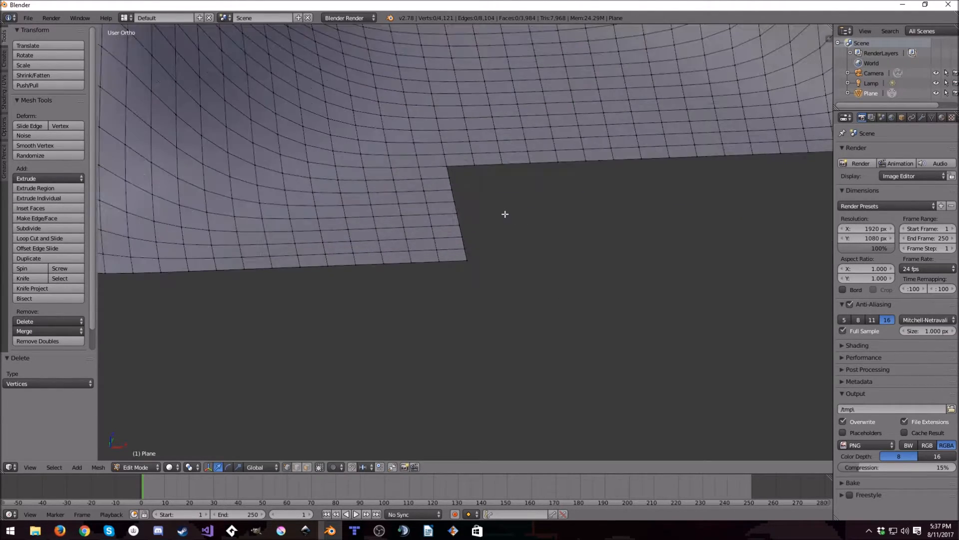
pyautogui.rightClick(441, 226)
pyautogui.keyDown('shift'); pyautogui.rightClick(445, 395); pyautogui.keyUp('shift')
pyautogui.scroll(-1, 547, 351)
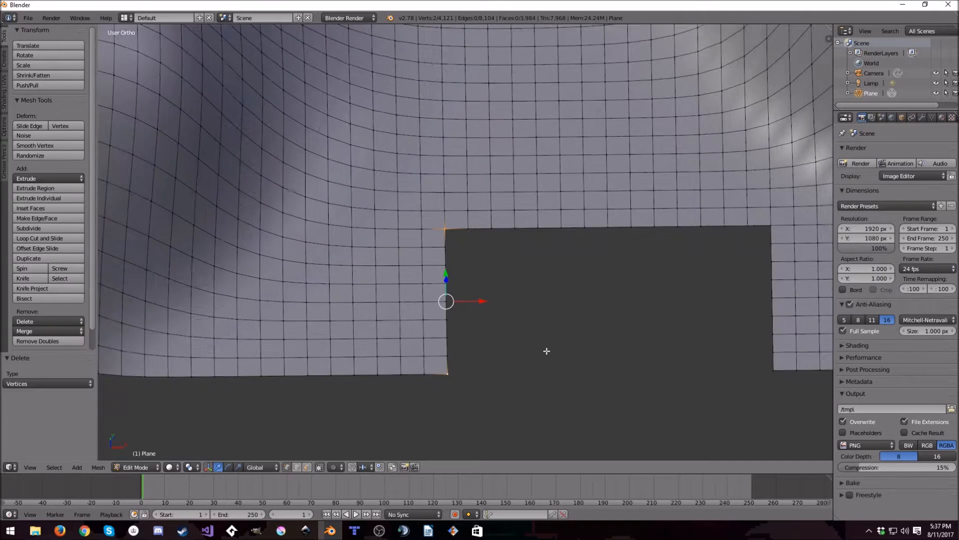
pyautogui.keyDown('shift'); pyautogui.rightClick(771, 226); pyautogui.keyUp('shift')
pyautogui.keyDown('shift'); pyautogui.rightClick(773, 371); pyautogui.keyUp('shift')
pyautogui.press('f')
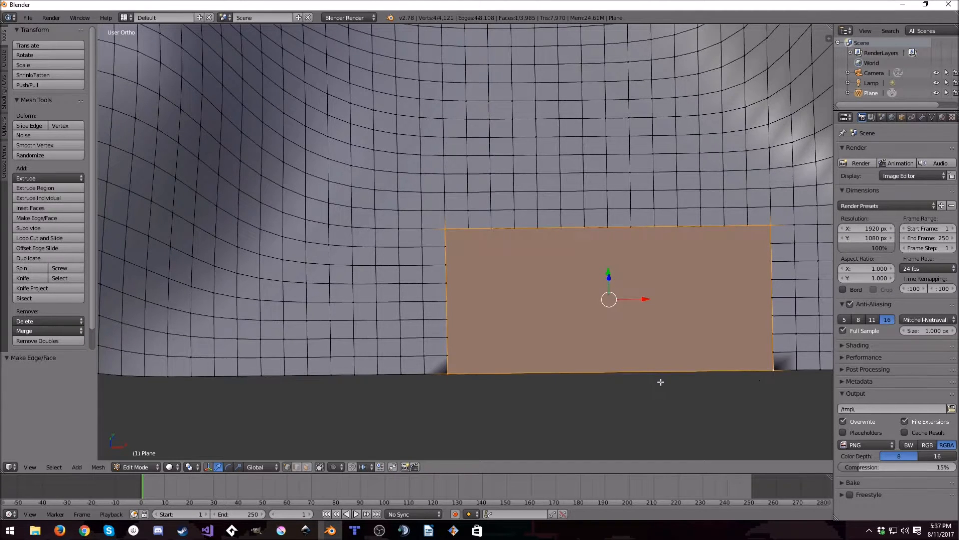
pyautogui.moveTo(568, 388)
pyautogui.mouseDown(button='middle')
pyautogui.moveTo(588, 317)
pyautogui.moveTo(609, 320)
pyautogui.moveTo(604, 338)
pyautogui.mouseUp(button='middle')
pyautogui.press('Tab')
pyautogui.press('Tab')
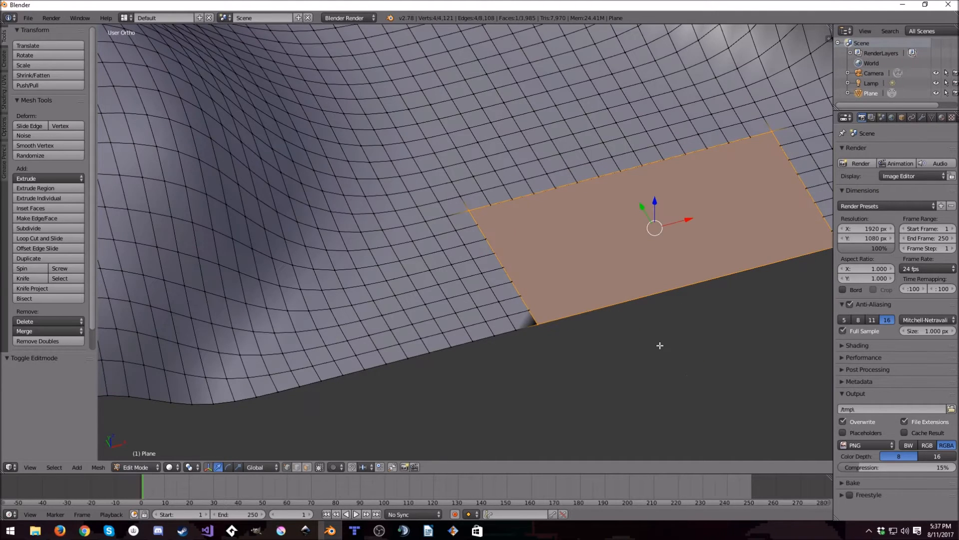
# - Undo the face fill and the vertex deletion, restoring the block's selection
pyautogui.hotkey('ctrl', 'z')
pyautogui.hotkey('ctrl', 'z')
pyautogui.hotkey('ctrl', 'z')
pyautogui.hotkey('ctrl', 'z')
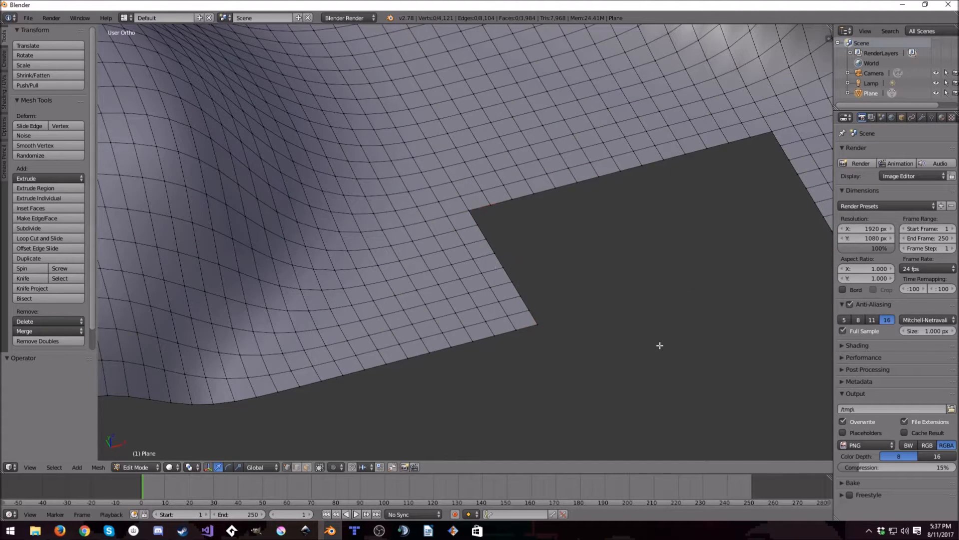
pyautogui.press('a')
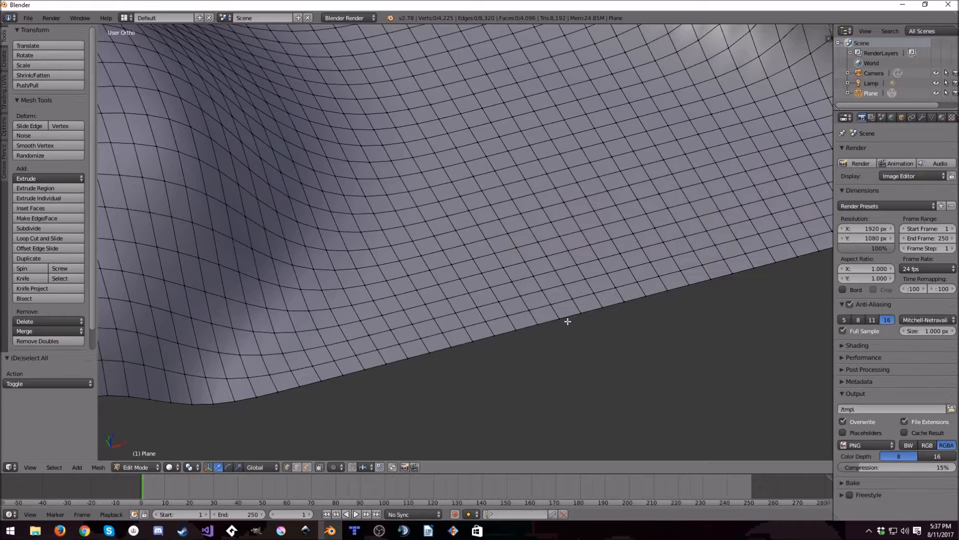
pyautogui.hotkey('ctrl', 'z')
# - Circle-select a rectangular block of vertices on the valley's flat area, one row in from the front edge
pyautogui.press('c')
pyautogui.moveTo(564, 320); pyautogui.dragTo(814, 250, button='middle')
pyautogui.press('Escape')
# - Delete the vertices of the selected block near the valley's front edge
pyautogui.press('x')
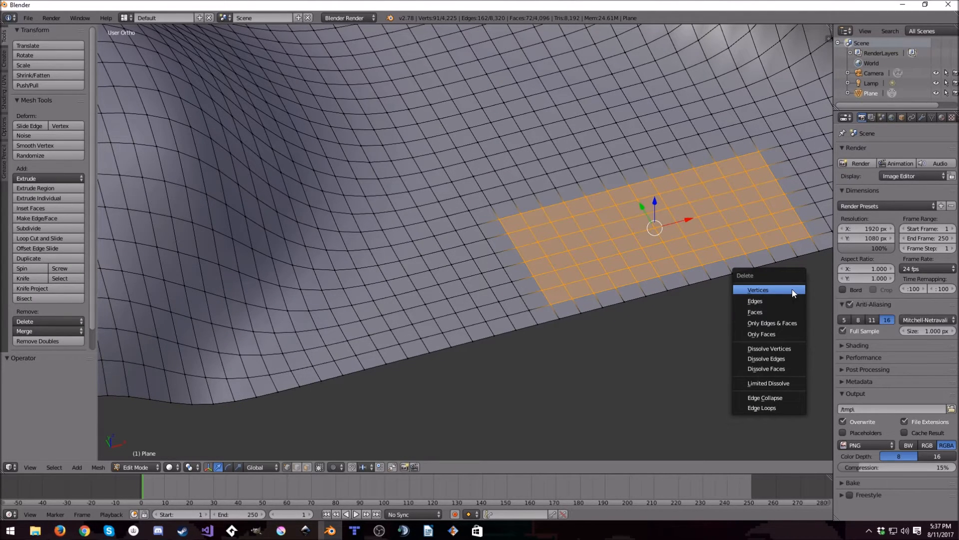
pyautogui.click(793, 289)
pyautogui.moveTo(680, 321); pyautogui.dragTo(656, 312, button='middle')
# - Try to fill the rectangular hole with one face between its four corner vertices, and undo the fill
pyautogui.rightClick(464, 195)
pyautogui.keyDown('shift'); pyautogui.rightClick(488, 300); pyautogui.keyUp('shift')
pyautogui.keyDown('shift'); pyautogui.rightClick(797, 271); pyautogui.keyUp('shift')
pyautogui.keyDown('shift'); pyautogui.rightClick(777, 189); pyautogui.keyUp('shift')
pyautogui.press('f')
pyautogui.hotkey('ctrl', 'z')
pyautogui.rightClick(484, 287)
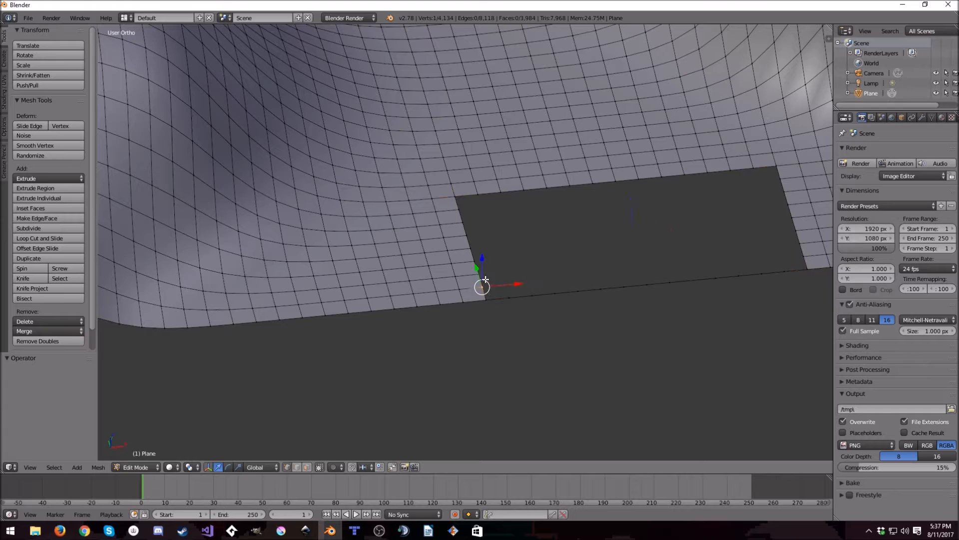
# - Undo the block's vertex deletion, going back to the selected block of vertices
pyautogui.hotkey('ctrl', 'z')
pyautogui.hotkey('ctrl', 'z')
pyautogui.hotkey('ctrl', 'z')
pyautogui.hotkey('ctrl', 'z')
# - Delete only the faces of the selected block and fill the hole with a single face between its four corner vertices
pyautogui.press('x')
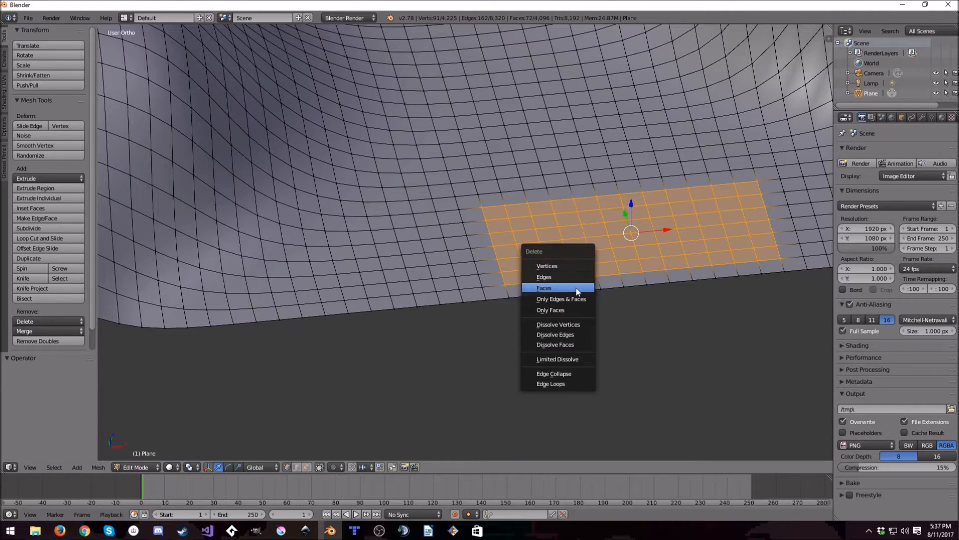
pyautogui.click(578, 288)
pyautogui.keyDown('shift'); pyautogui.rightClick(483, 207); pyautogui.keyUp('shift')
pyautogui.keyDown('shift'); pyautogui.rightClick(759, 181); pyautogui.keyUp('shift')
pyautogui.keyDown('shift'); pyautogui.rightClick(778, 259); pyautogui.keyUp('shift')
pyautogui.press('f')
# - Examine the filled patch's shading and the mesh statistics, comparing Sculpt Mode with Edit Mode
pyautogui.press('Tab')
pyautogui.moveTo(686, 311)
pyautogui.mouseDown(button='middle')
pyautogui.moveTo(623, 296)
pyautogui.moveTo(582, 313)
pyautogui.mouseUp(button='middle')
pyautogui.scroll(-2, 569, 312)
pyautogui.press('Tab')
pyautogui.press('Tab')
pyautogui.scroll(2, 548, 325)
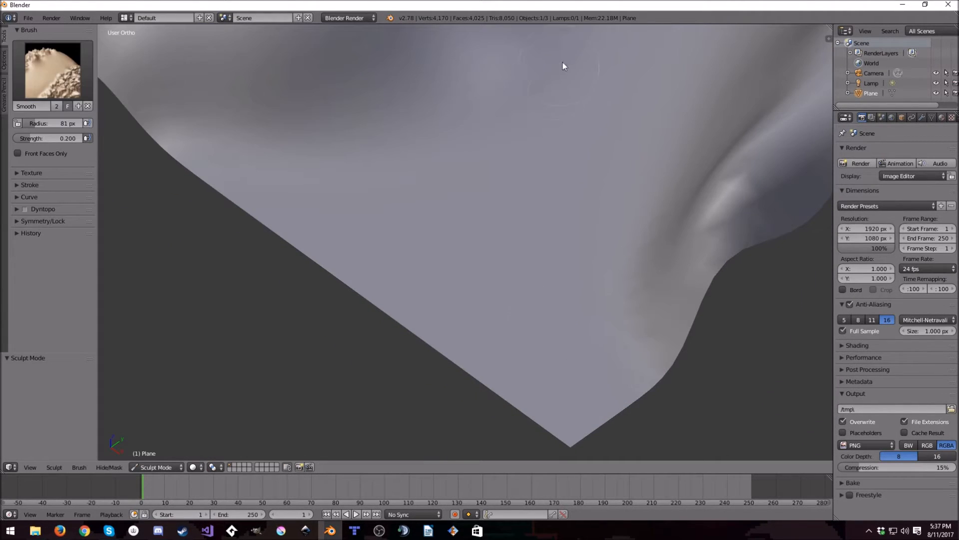
pyautogui.press('Tab')
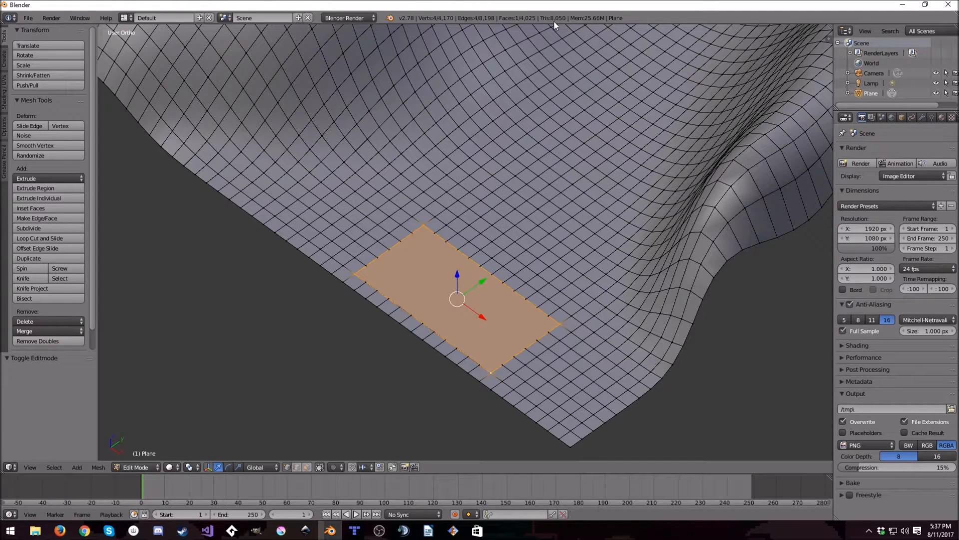
pyautogui.scroll(-6, 505, 239)
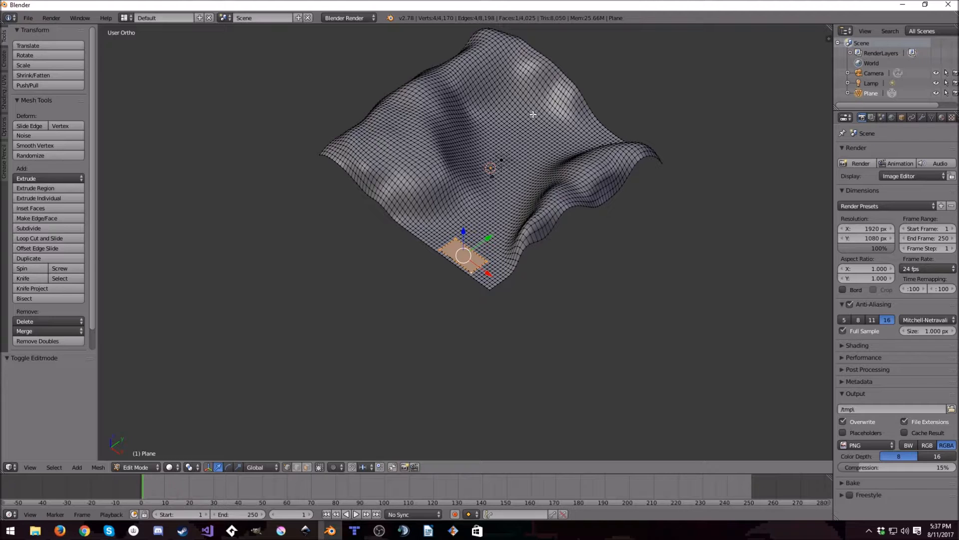
pyautogui.scroll(5, 495, 165)
pyautogui.press('Tab')
pyautogui.press('Tab')
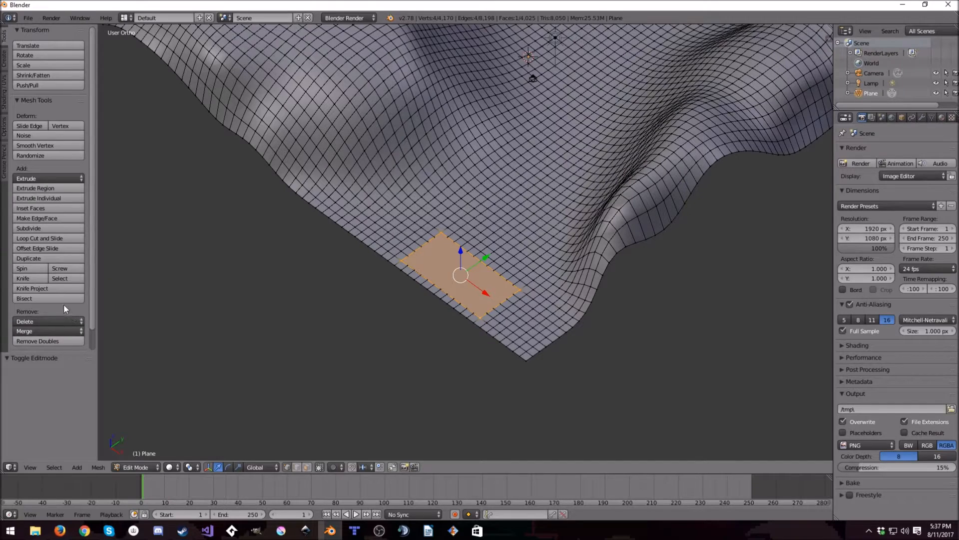
# - Remove doubles on the filled patch, and repeat it with the whole terrain mesh selected
pyautogui.scroll(-1, 63, 306)
pyautogui.click(58, 318)
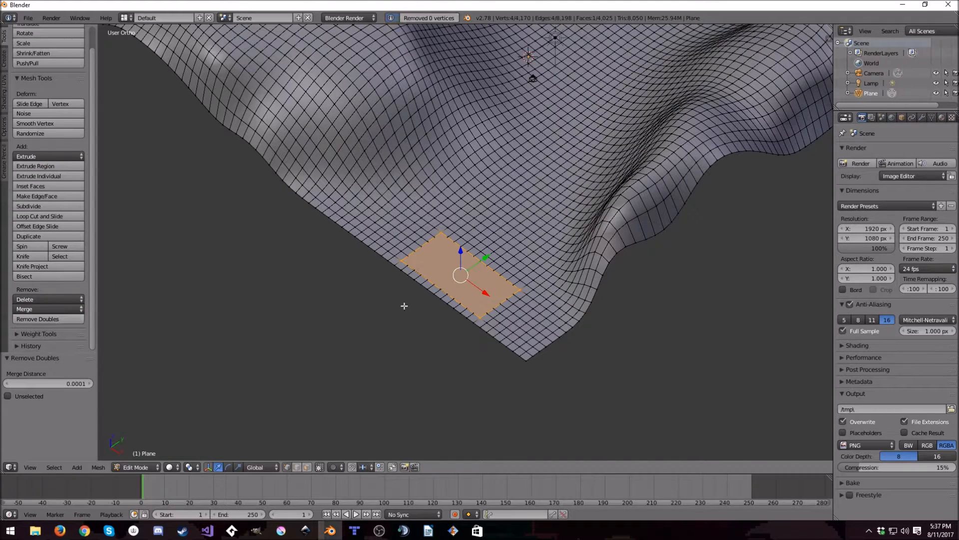
pyautogui.moveTo(392, 304); pyautogui.dragTo(433, 297, button='middle')
pyautogui.press('a')
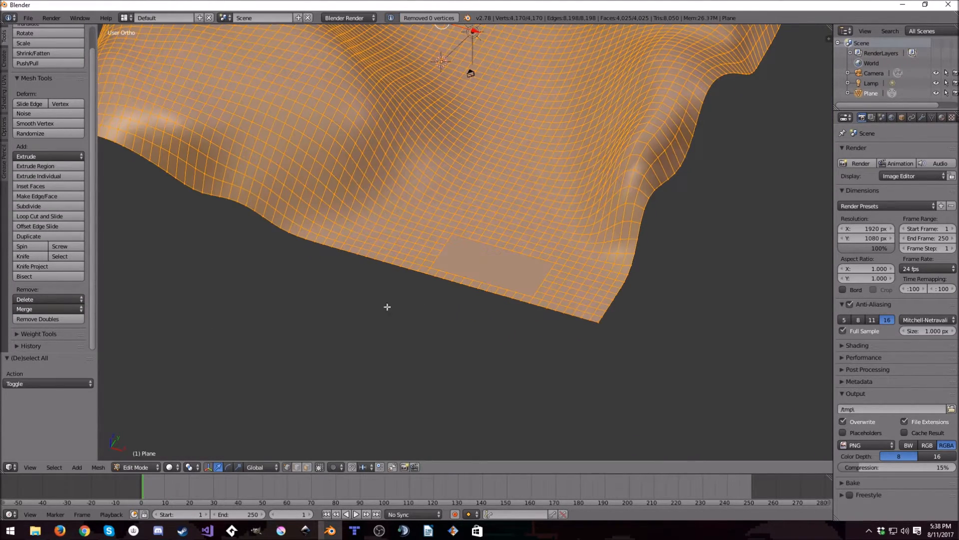
pyautogui.click(61, 319)
# - Check the terrain's surface around the filled patch in Edit Mode and Sculpt Mode
pyautogui.press('Tab')
pyautogui.press('Tab')
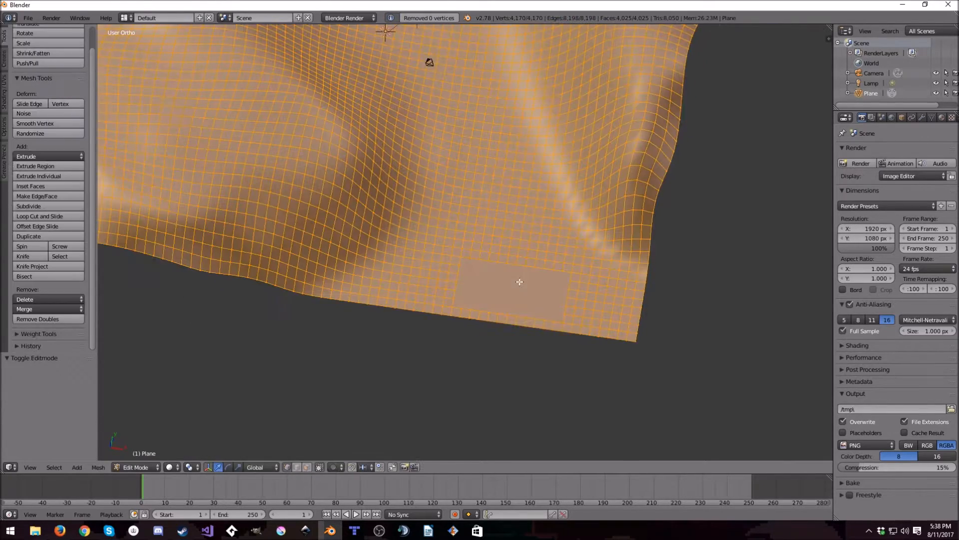
pyautogui.scroll(5, 460, 307)
pyautogui.scroll(-4, 489, 321)
pyautogui.scroll(-4, 492, 309)
pyautogui.moveTo(493, 309)
pyautogui.mouseDown(button='middle')
pyautogui.moveTo(487, 270)
pyautogui.moveTo(470, 262)
pyautogui.moveTo(460, 276)
pyautogui.mouseUp(button='middle')
pyautogui.press('Tab')
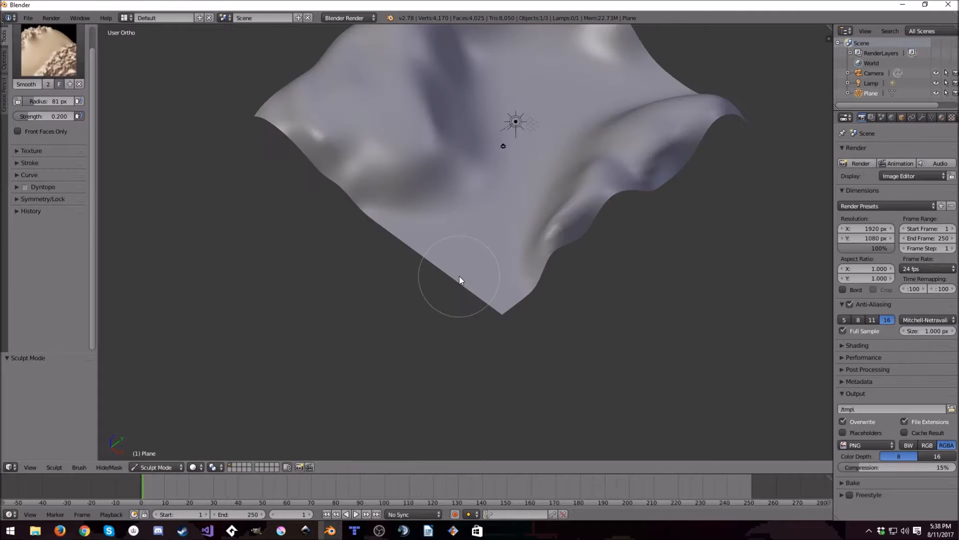
# - Unwrap the entire terrain mesh in Edit Mode with Smart UV Project at the default settings
pyautogui.press('Tab')
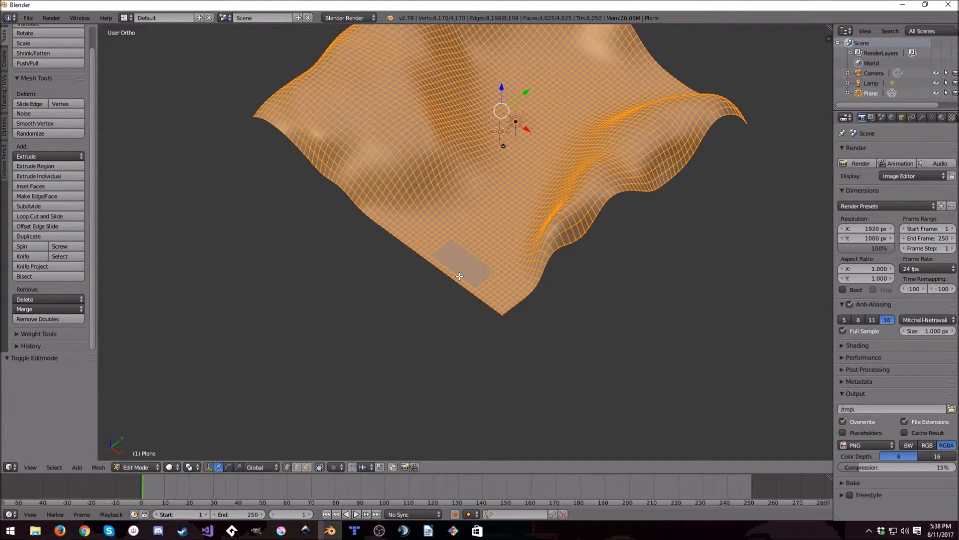
pyautogui.press('u')
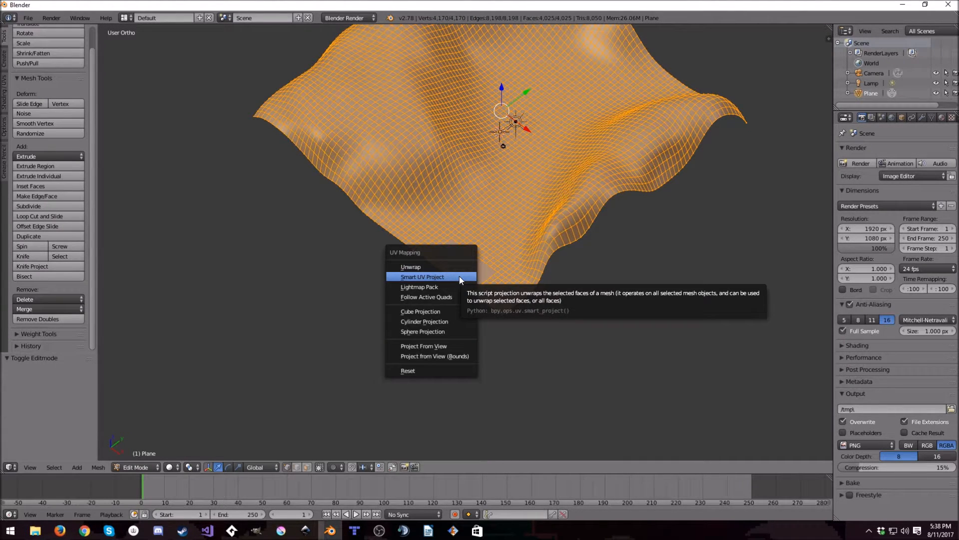
pyautogui.click(459, 276)
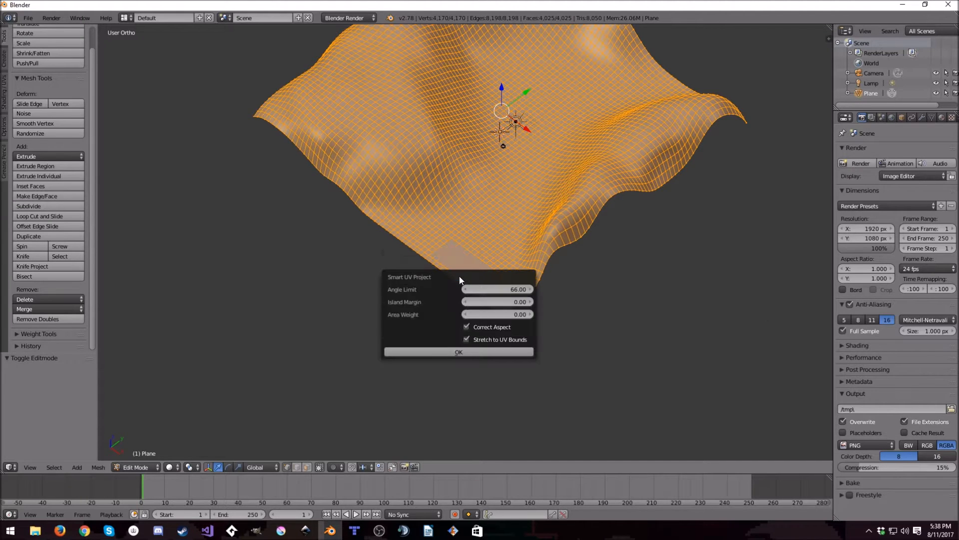
pyautogui.click(460, 350)
# - Split the 3D view in two and change the new area to the UV/Image Editor
pyautogui.moveTo(21, 469); pyautogui.dragTo(343, 470)
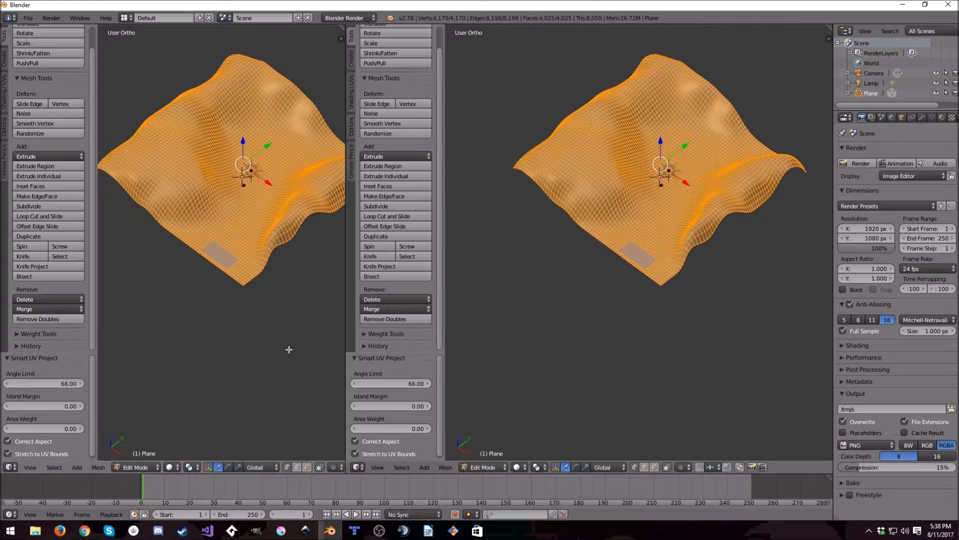
pyautogui.click(12, 466)
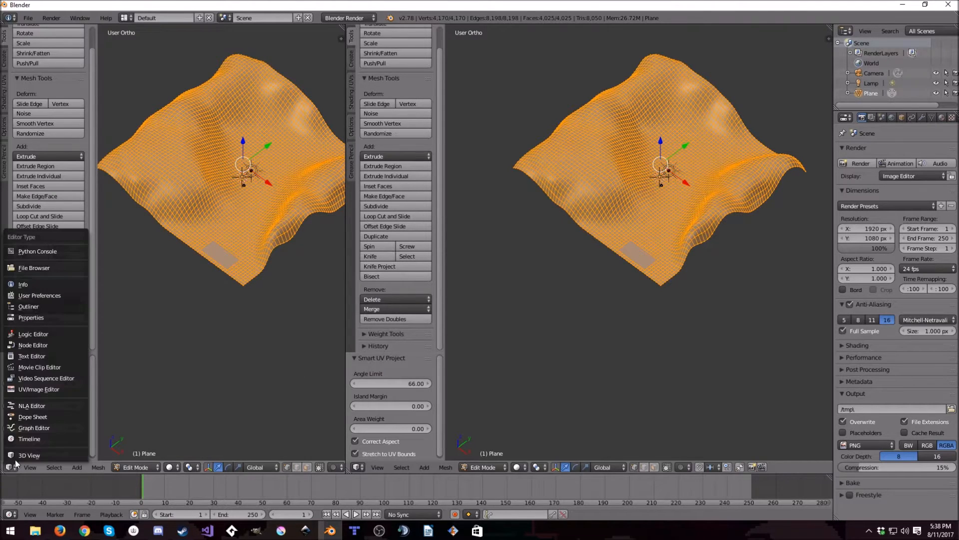
pyautogui.click(54, 392)
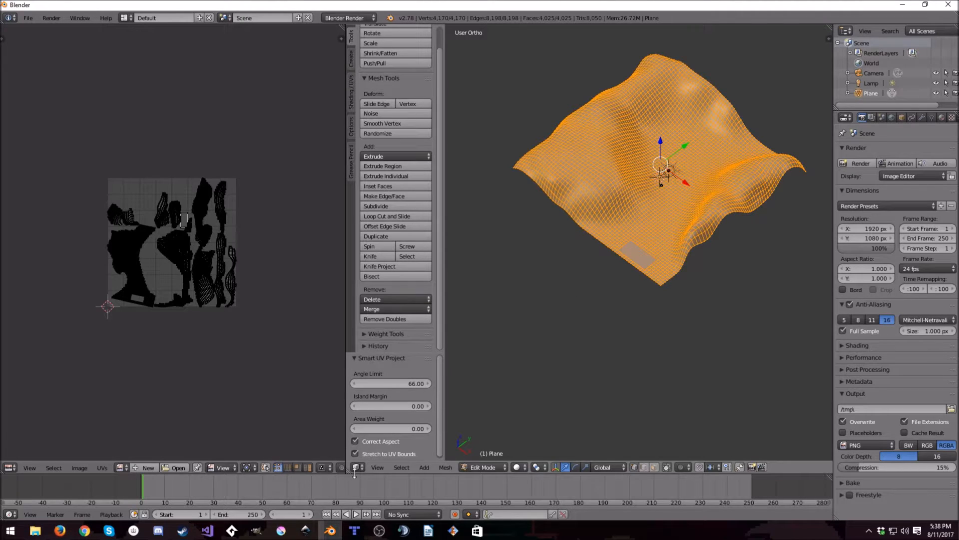
pyautogui.moveTo(347, 470); pyautogui.dragTo(541, 325)
pyautogui.rightClick(543, 324)
pyautogui.click(541, 325)
pyautogui.press('Escape')
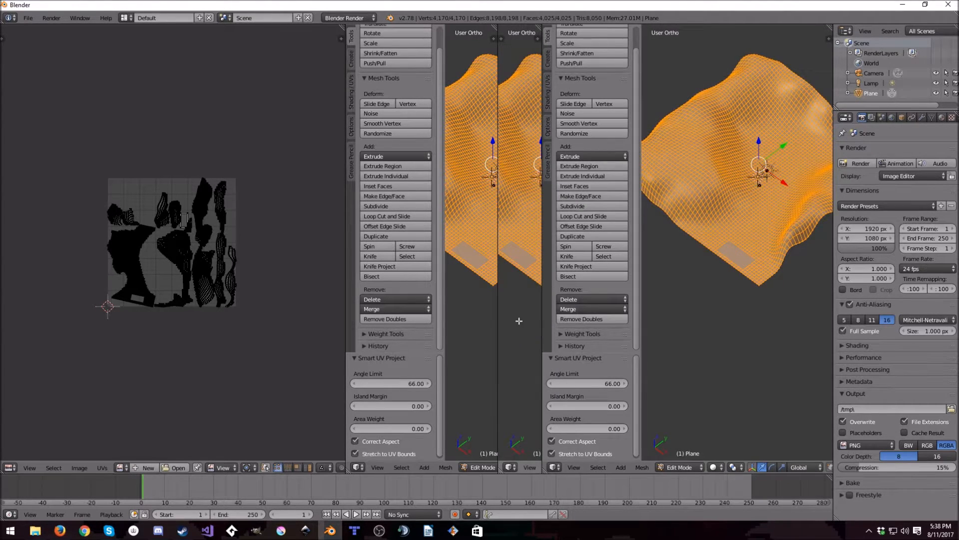
pyautogui.rightClick(542, 310)
pyautogui.click(544, 312)
pyautogui.click(500, 298)
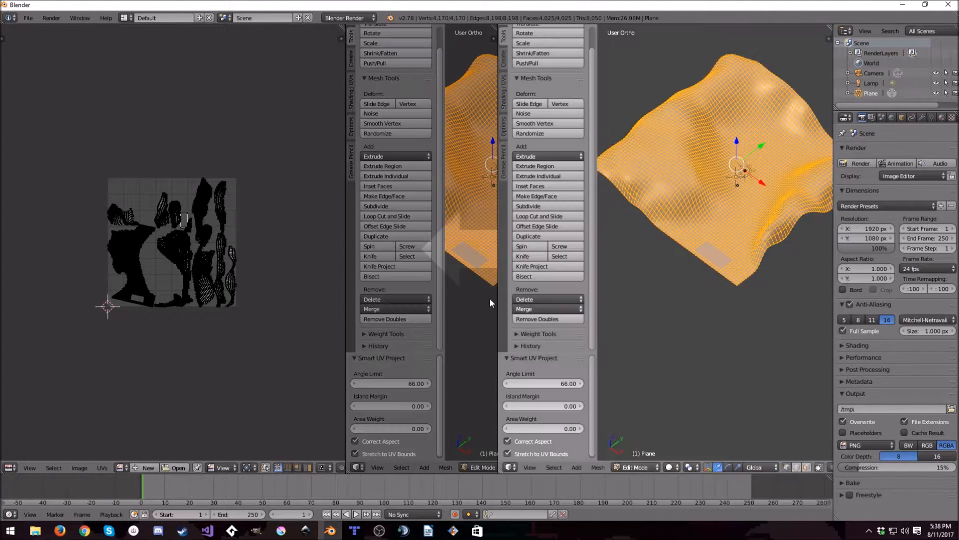
pyautogui.click(489, 299)
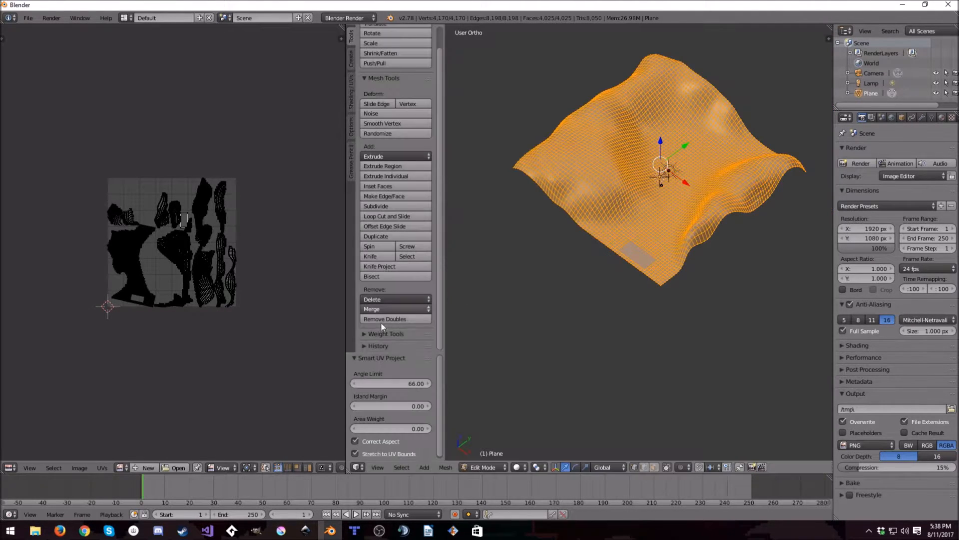
pyautogui.click(153, 467)
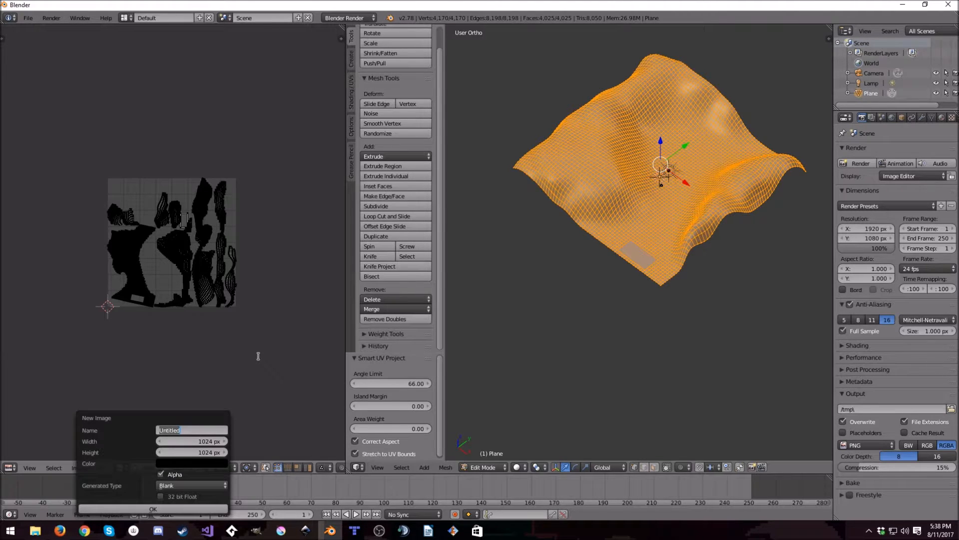
pyautogui.click(9, 467)
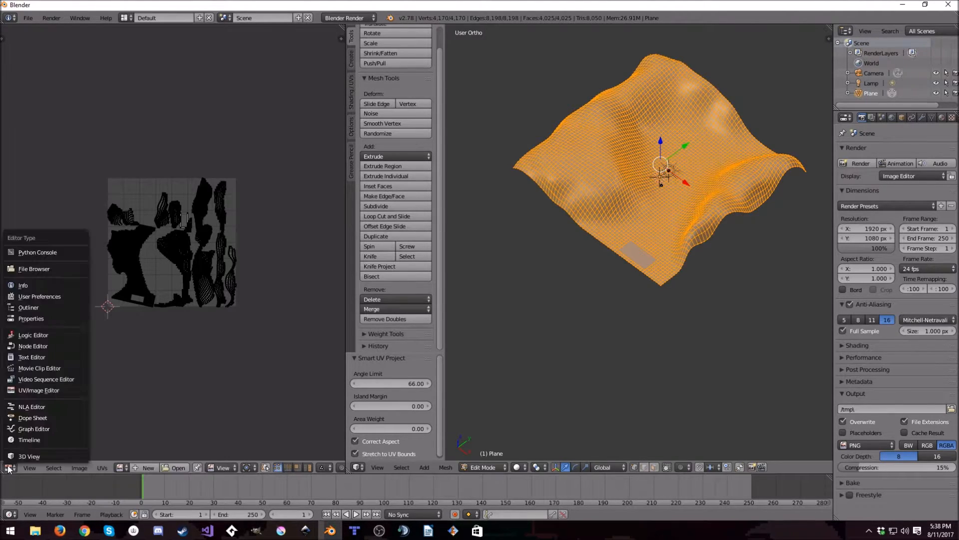
pyautogui.click(44, 390)
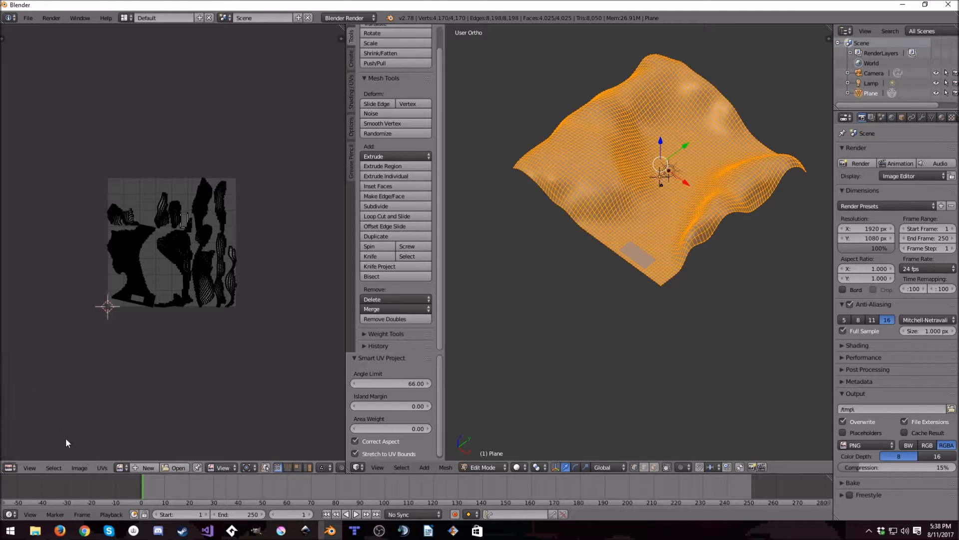
# - Create a new blank image named Difuse, 4096 px wide and 4096 px high, for the terrain's UV layout
pyautogui.click(147, 467)
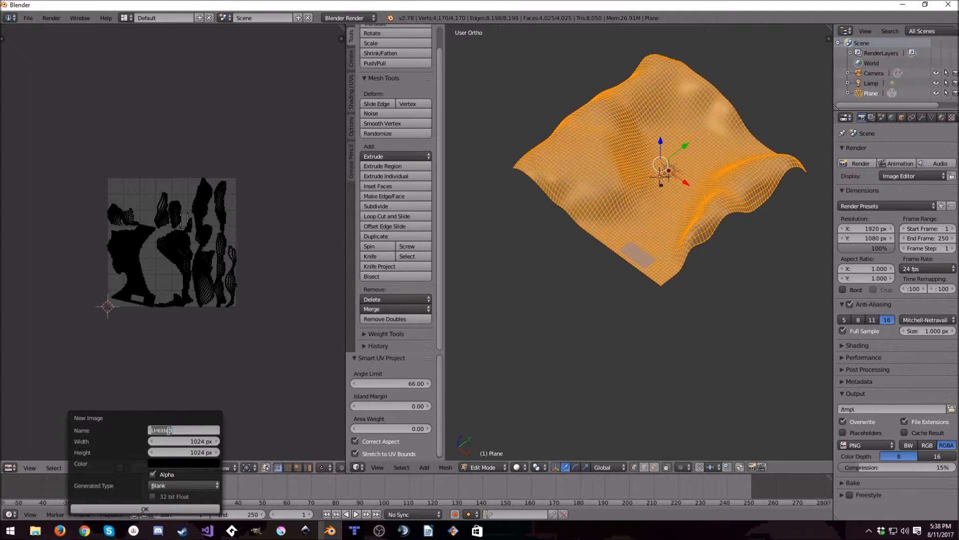
pyautogui.write('Difuse')
pyautogui.press('Tab')
pyautogui.write('4096')
pyautogui.press('Tab')
pyautogui.write('4')
pyautogui.press('Return')
pyautogui.click(145, 509)
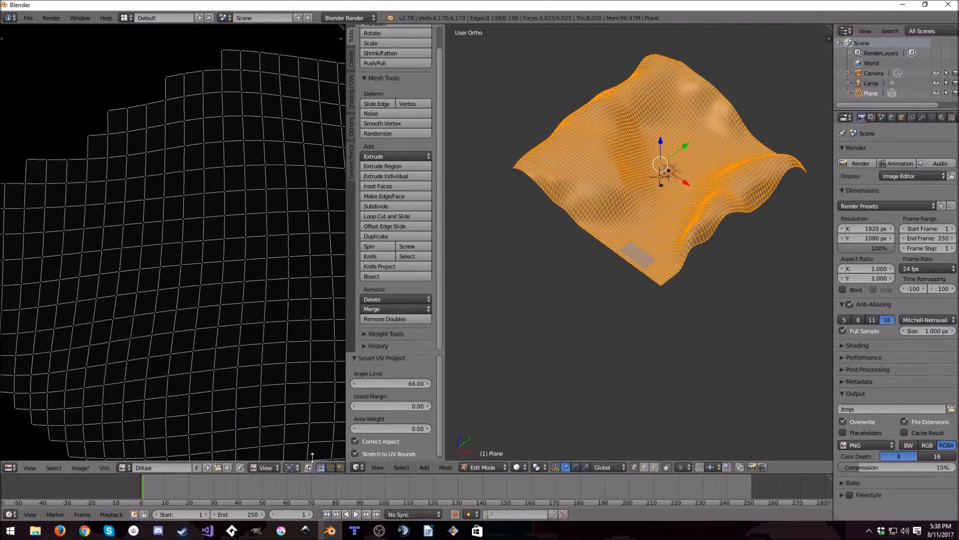
# - Switch the terrain to Object Mode and join the image editor area back into a single 3D view
pyautogui.press('Tab')
pyautogui.rightClick(352, 262)
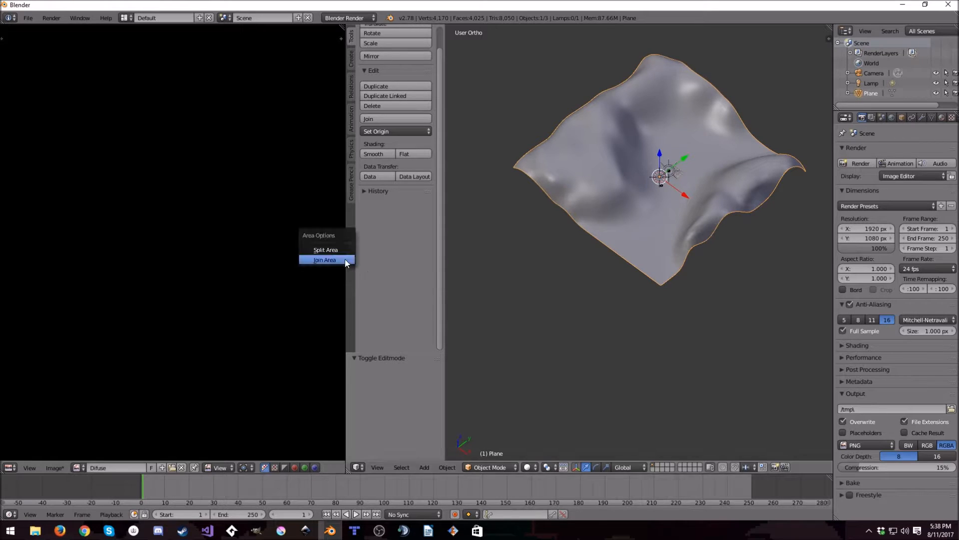
pyautogui.click(340, 260)
pyautogui.click(226, 268)
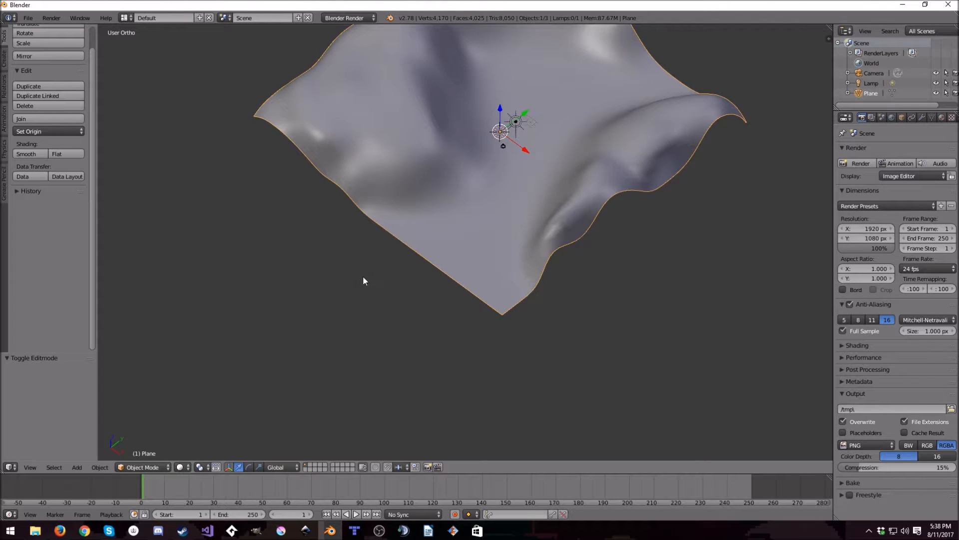
pyautogui.keyDown('shift'); pyautogui.moveTo(502, 237); pyautogui.dragTo(504, 293, button='middle'); pyautogui.keyUp('shift')
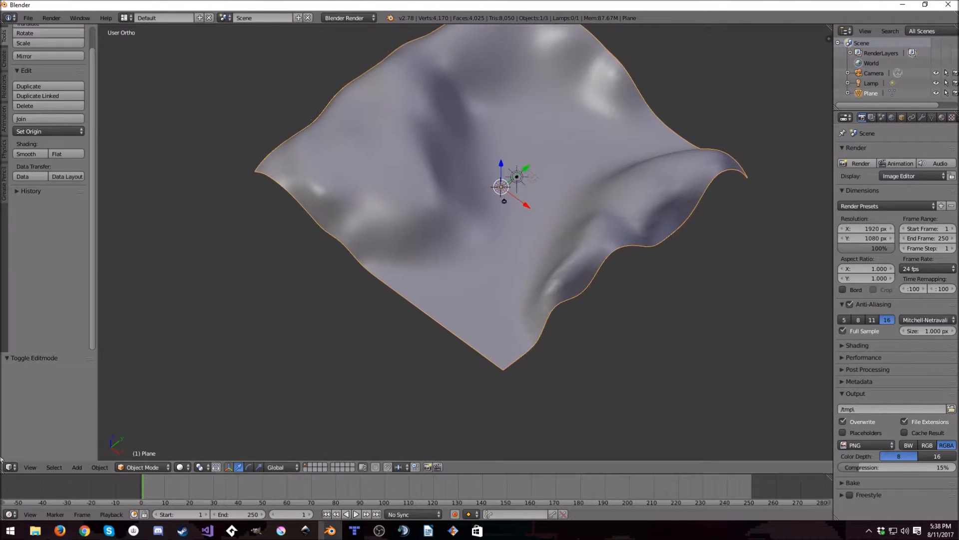
# - Examine the terrain's unwrapped UV islands over the Difuse image in the UV/Image Editor, and return to the 3D View
pyautogui.click(9, 467)
pyautogui.press('Tab')
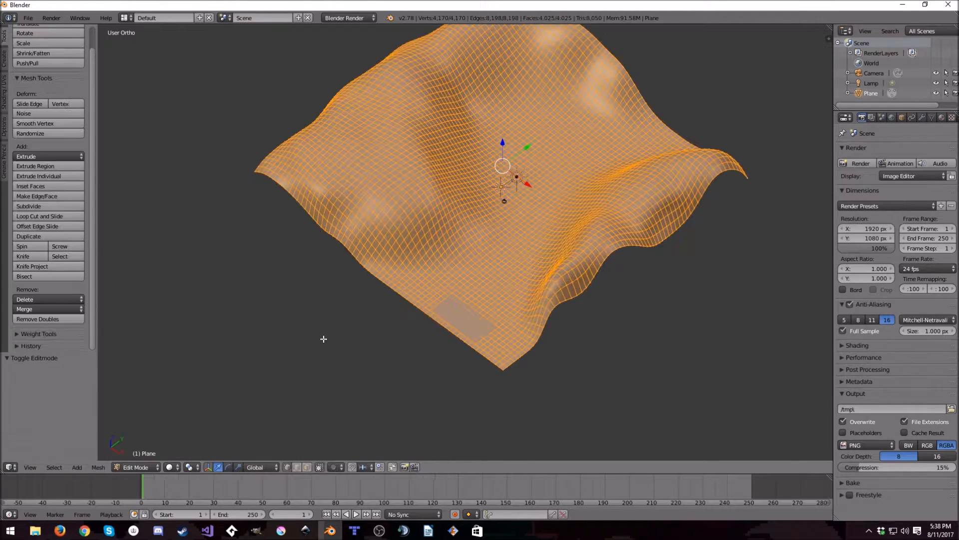
pyautogui.click(9, 467)
pyautogui.click(46, 388)
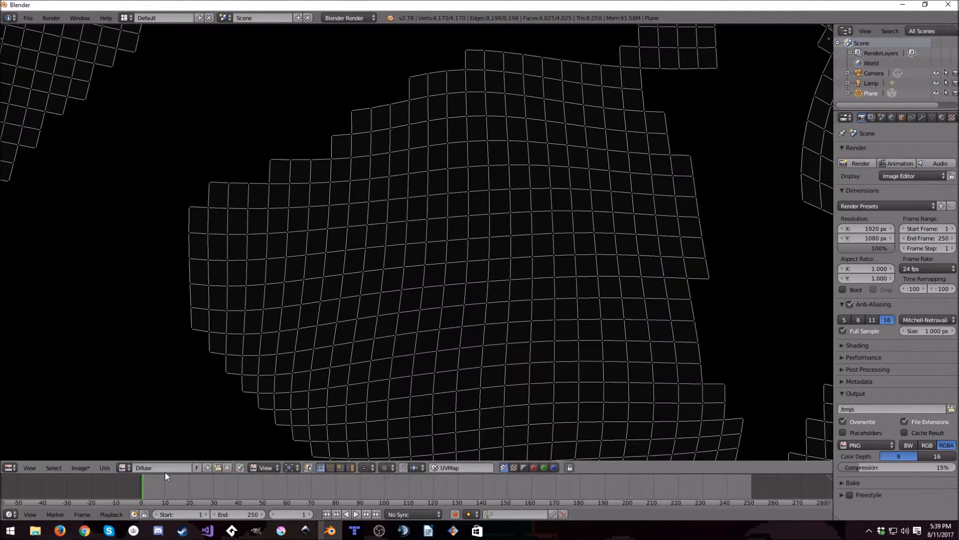
pyautogui.scroll(-2, 319, 265)
pyautogui.scroll(-8, 320, 265)
pyautogui.scroll(5, 428, 275)
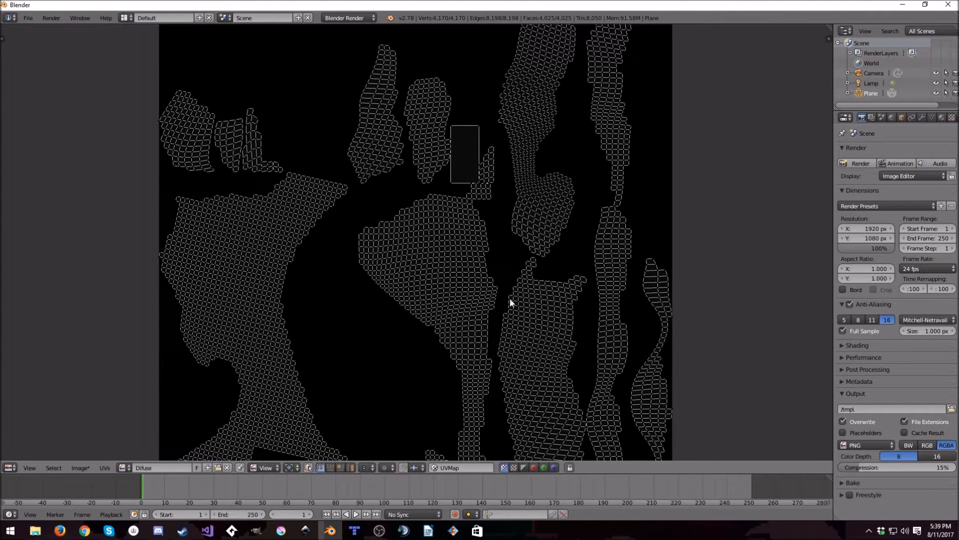
pyautogui.click(11, 468)
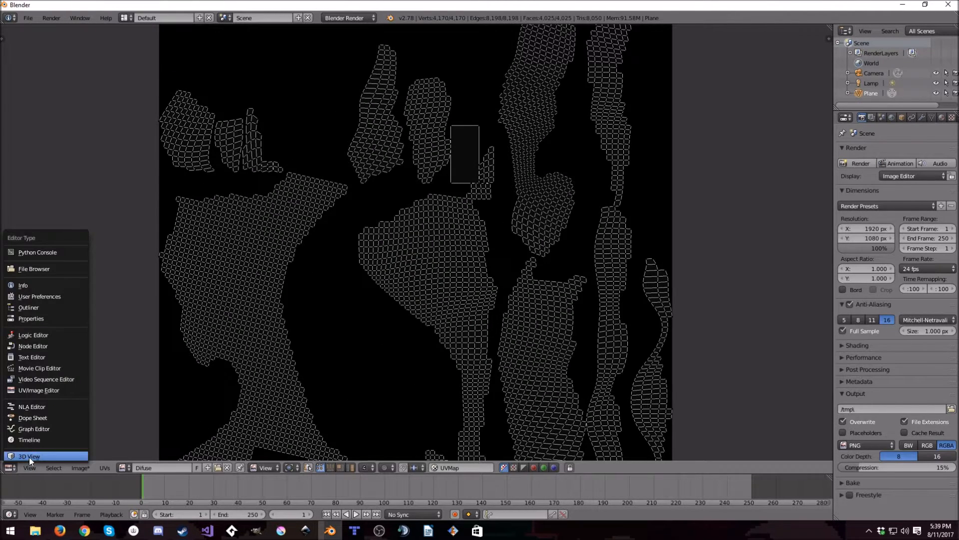
pyautogui.click(28, 457)
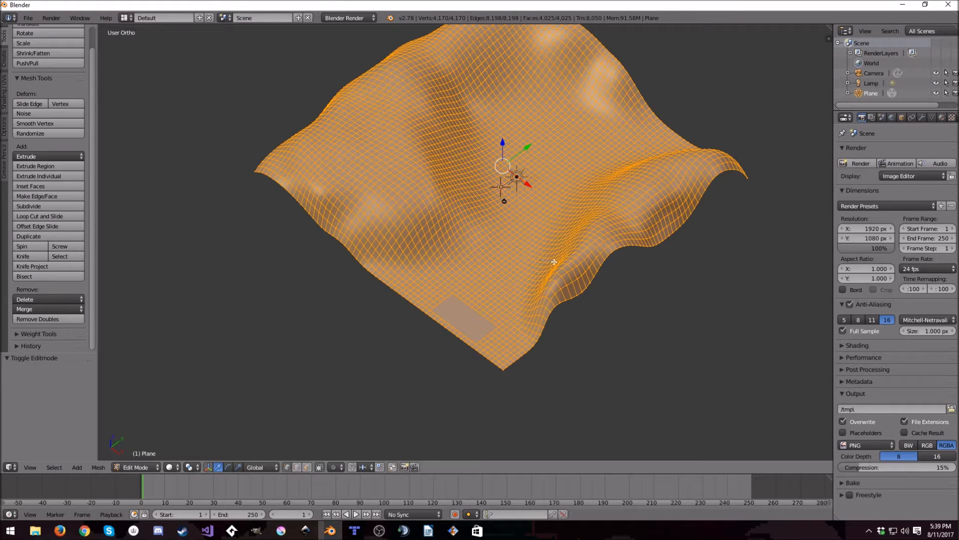
# - Return the terrain to Object Mode and add a new material to it
pyautogui.press('Tab')
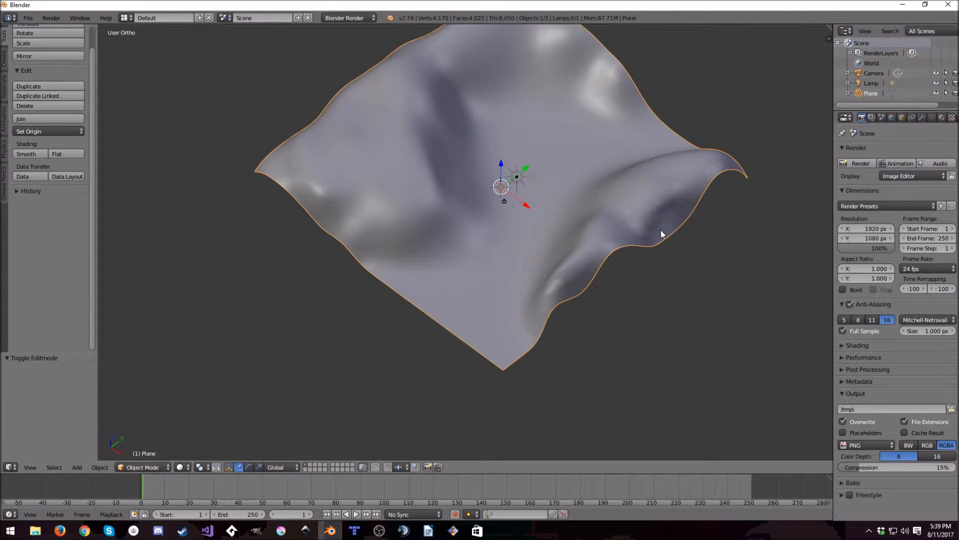
pyautogui.click(942, 117)
pyautogui.click(880, 184)
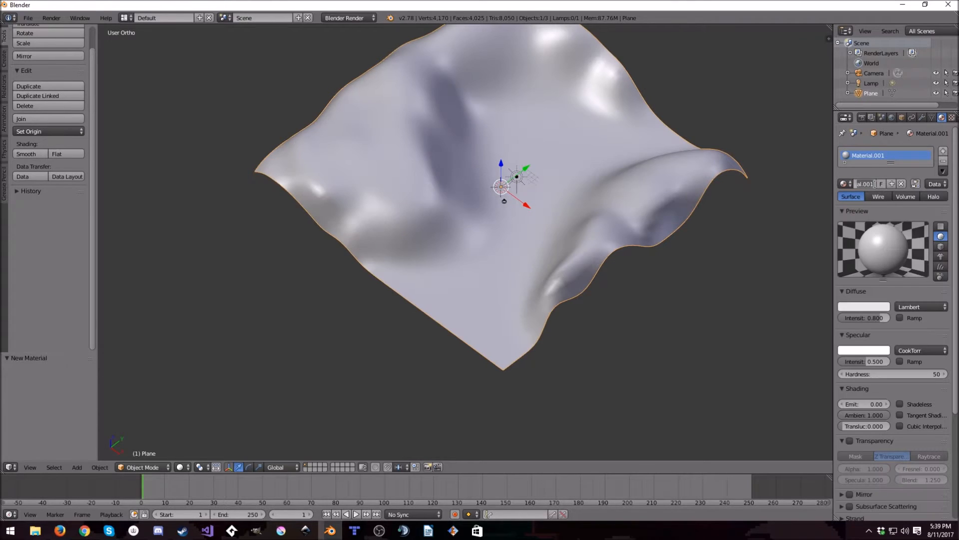
# - Name the new material Terrain, and set its specular intensity to 0 and diffuse intensity to 1
pyautogui.press('Return')
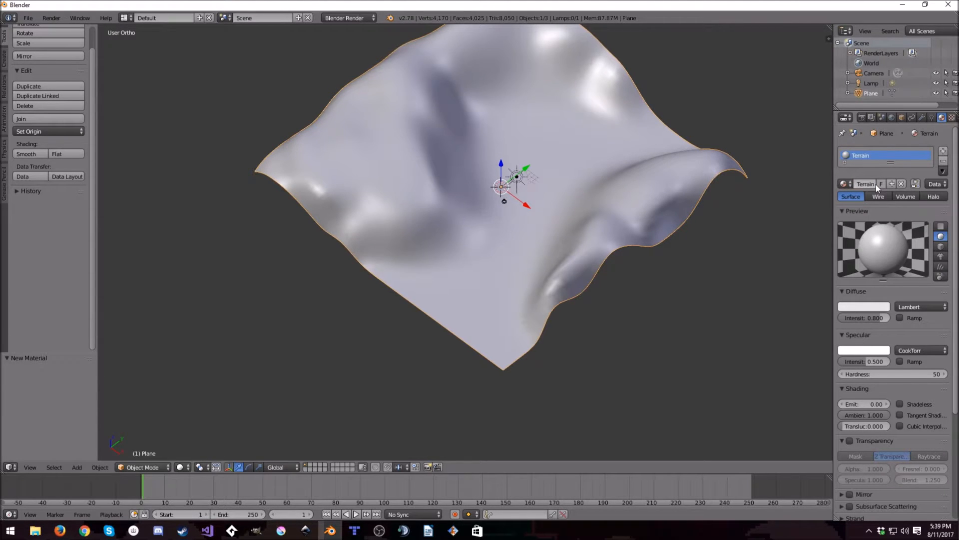
pyautogui.moveTo(880, 363); pyautogui.dragTo(850, 362)
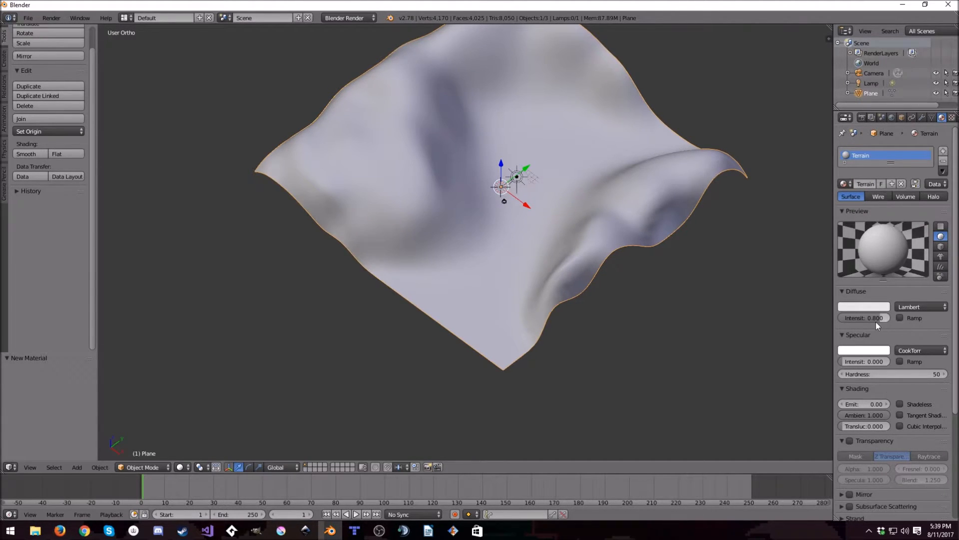
pyautogui.moveTo(876, 318); pyautogui.dragTo(891, 317)
pyautogui.moveTo(675, 255); pyautogui.dragTo(625, 240, button='middle')
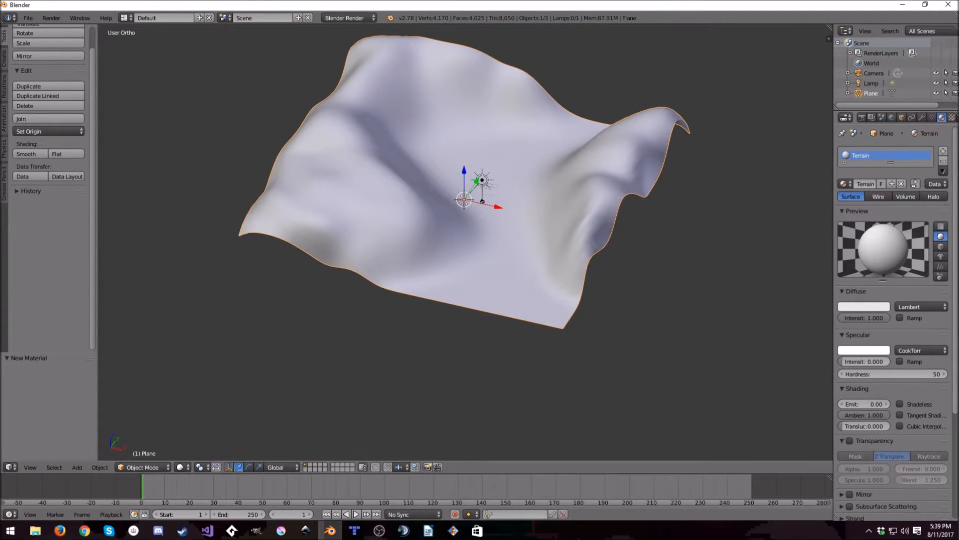
# - Add a texture named Diffuse to the Terrain material and assign the existing Difuse image to it
pyautogui.click(953, 120)
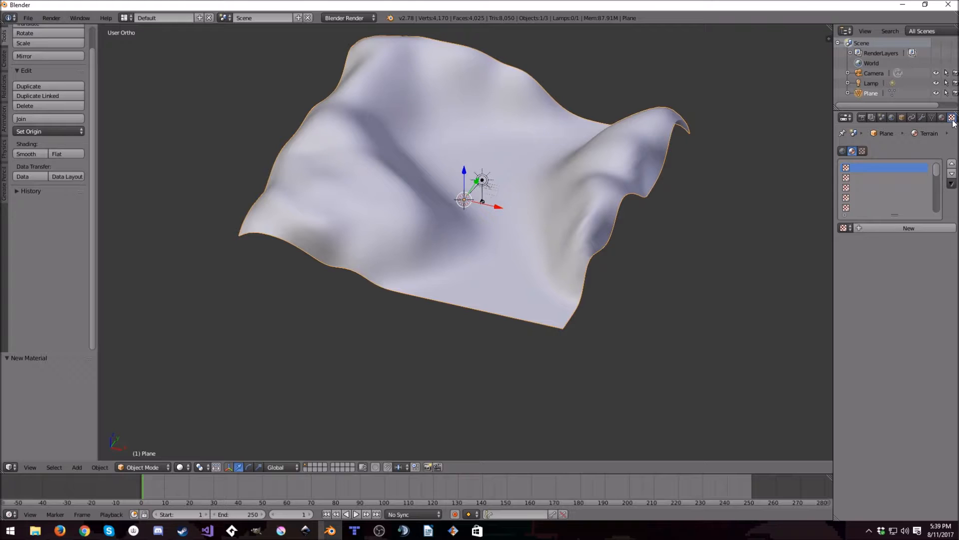
pyautogui.click(887, 228)
pyautogui.click(884, 230)
pyautogui.write('Diffuse')
pyautogui.press('Return')
pyautogui.click(844, 388)
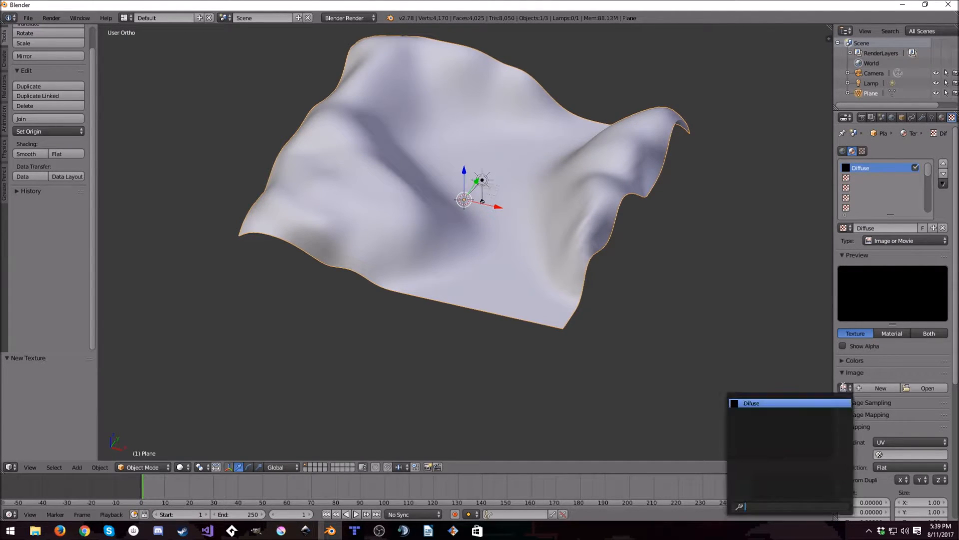
pyautogui.click(769, 401)
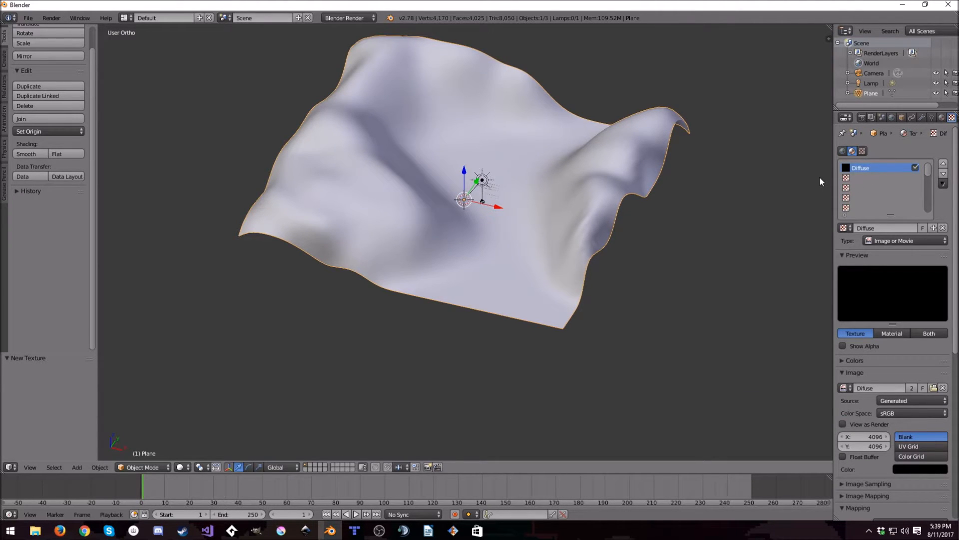
# - Add a second texture named Grass and load Grass_03_UV_H_CM_1.jpg from the Desktop as its image
pyautogui.click(865, 178)
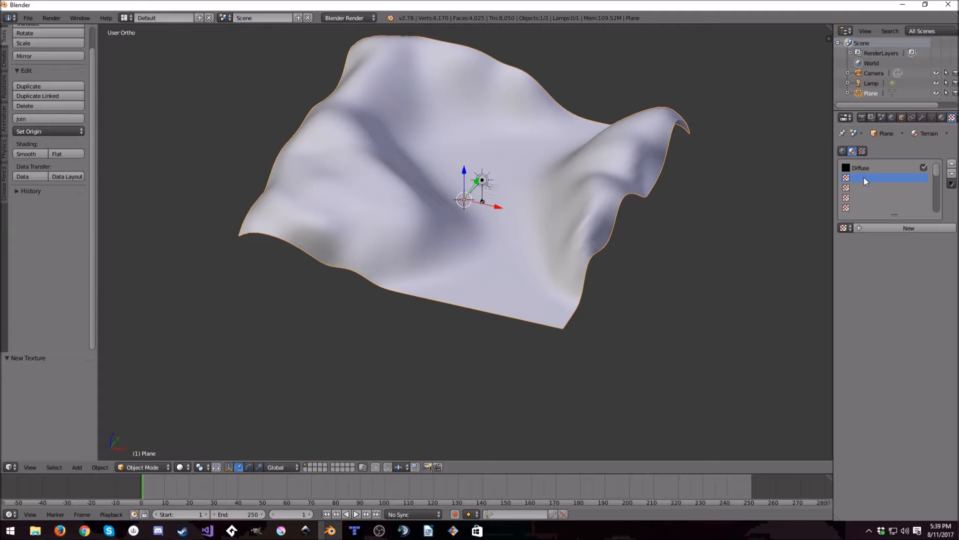
pyautogui.click(876, 229)
pyautogui.click(876, 228)
pyautogui.write('Gr')
pyautogui.press('Return')
pyautogui.click(919, 388)
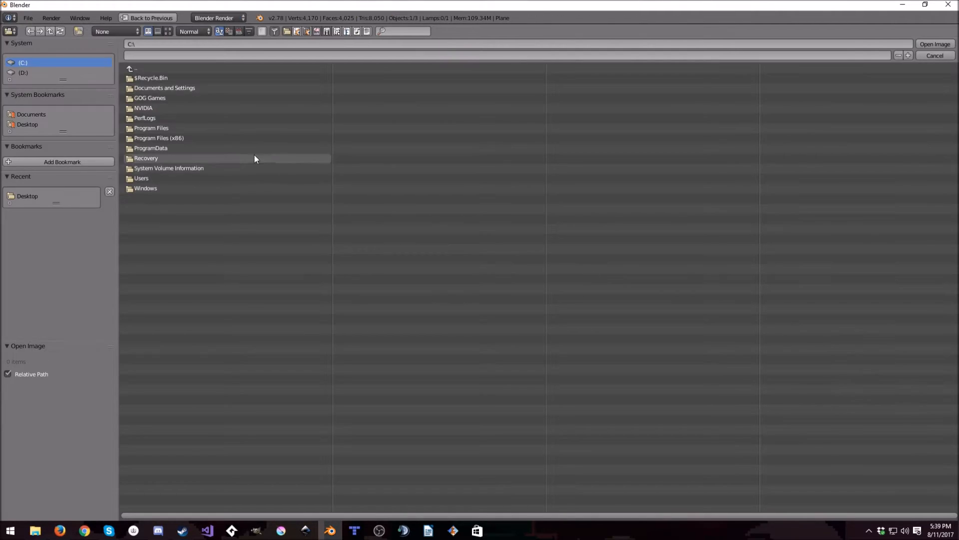
pyautogui.click(27, 196)
pyautogui.doubleClick(157, 95)
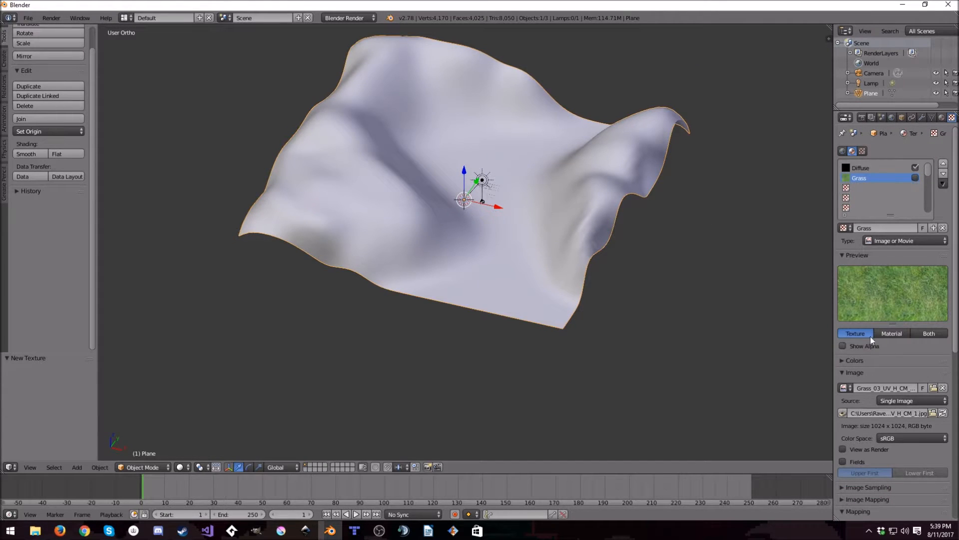
# - Switch the viewport to textured shading, and add a new texture in the slot below Grass with Grass enabled
pyautogui.click(868, 188)
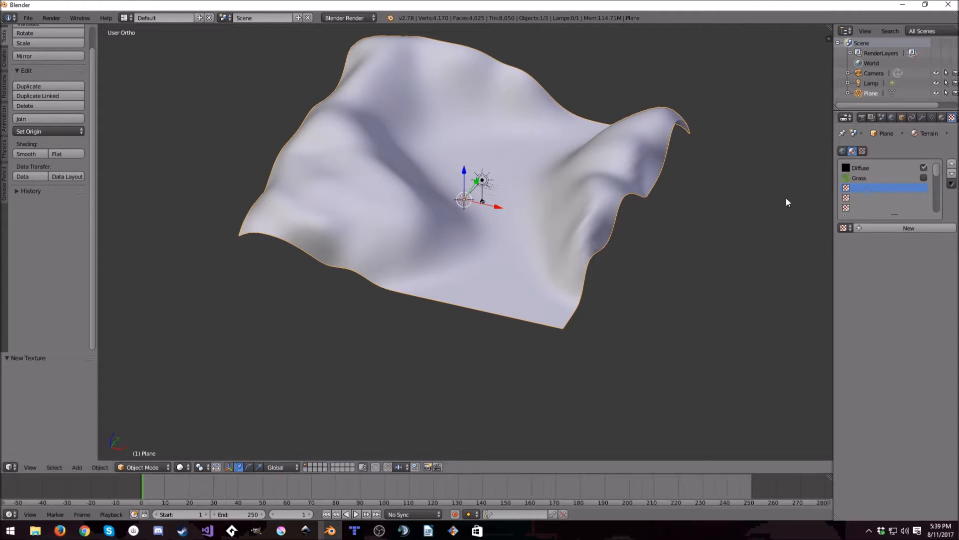
pyautogui.click(180, 467)
pyautogui.click(197, 424)
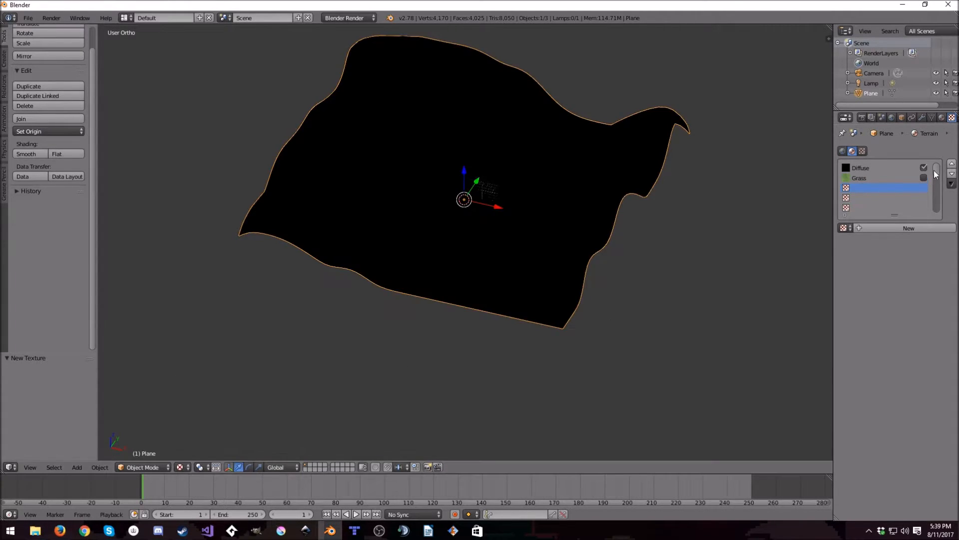
pyautogui.click(868, 177)
pyautogui.click(868, 187)
pyautogui.click(901, 233)
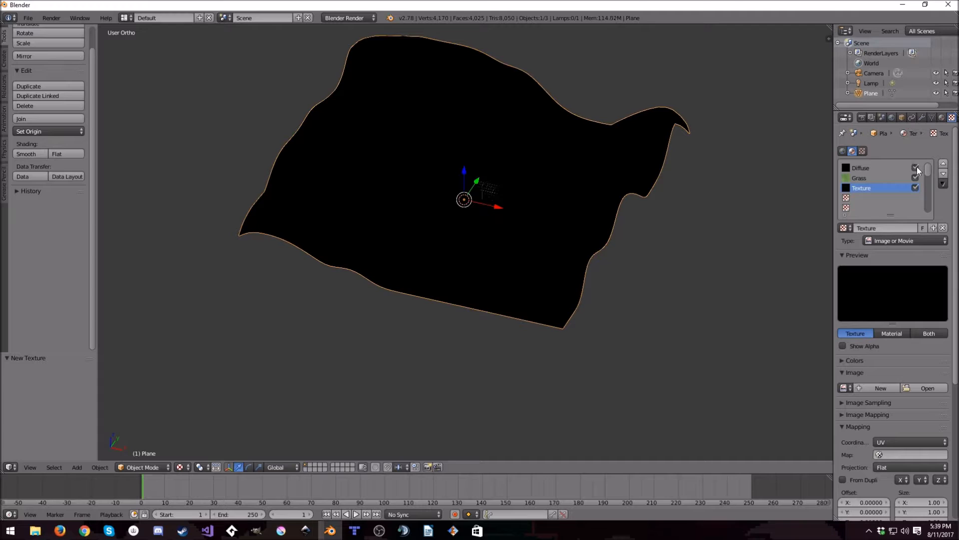
# - Set the viewport's material mode to GLSL and check how the textures display on the terrain
pyautogui.press('n')
pyautogui.scroll(-10, 786, 396)
pyautogui.click(784, 371)
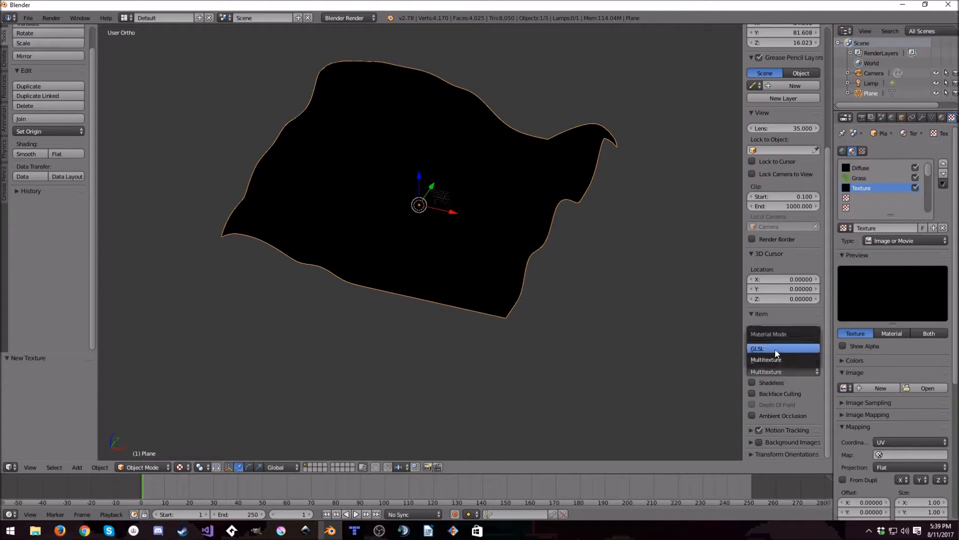
pyautogui.click(775, 349)
pyautogui.press('n')
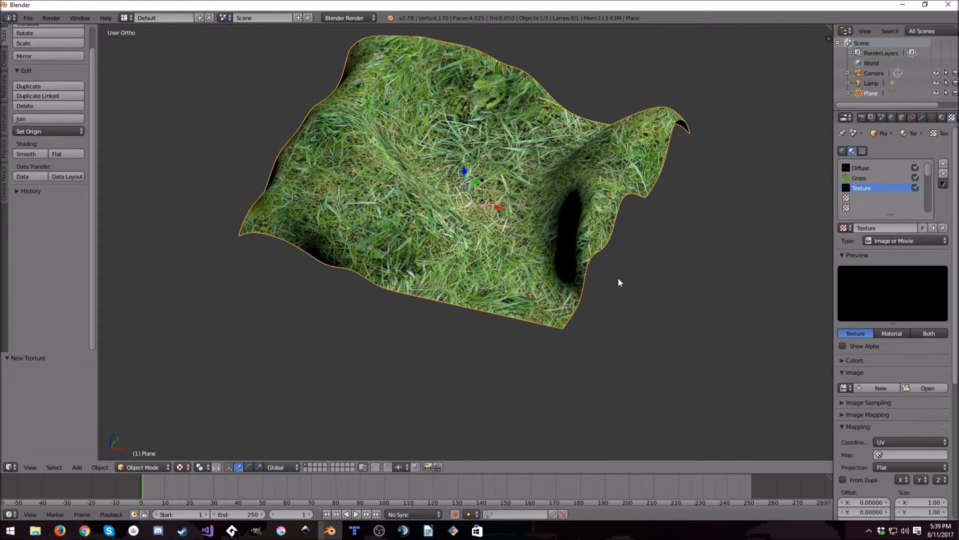
pyautogui.moveTo(510, 275); pyautogui.dragTo(530, 290, button='middle')
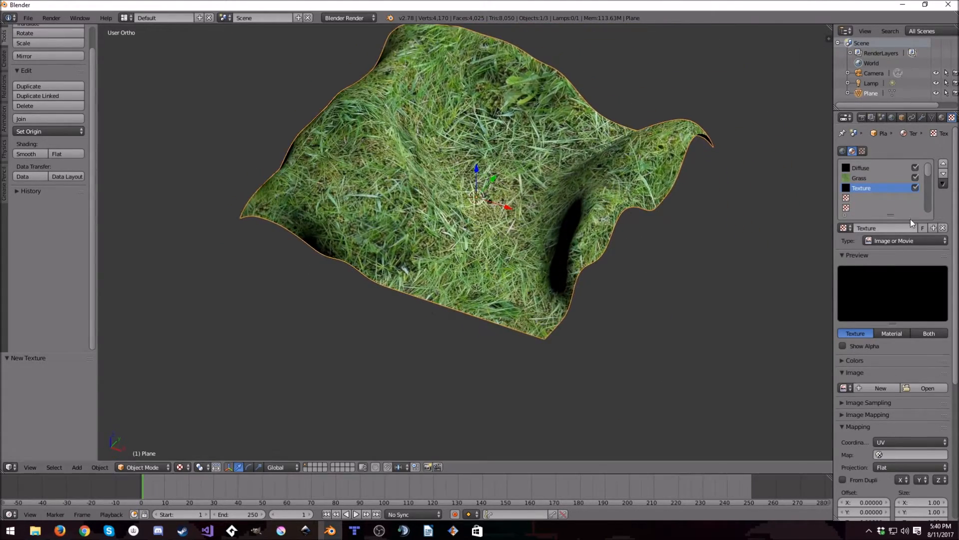
# - Rename the third texture Dirt and load Ground_12_UV_H_CM_1.jpg from the Desktop as its image
pyautogui.click(872, 228)
pyautogui.press('Escape')
pyautogui.click(922, 389)
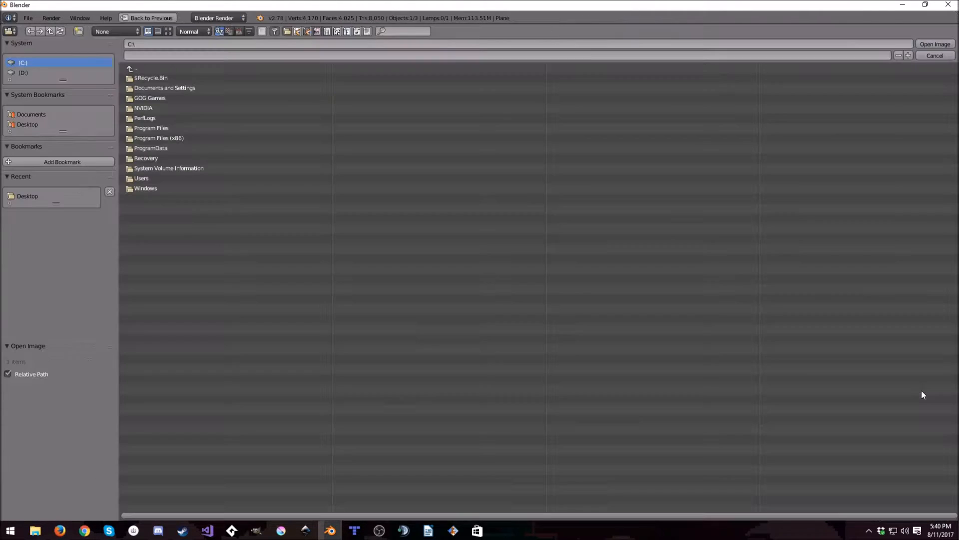
pyautogui.click(32, 125)
pyautogui.click(167, 100)
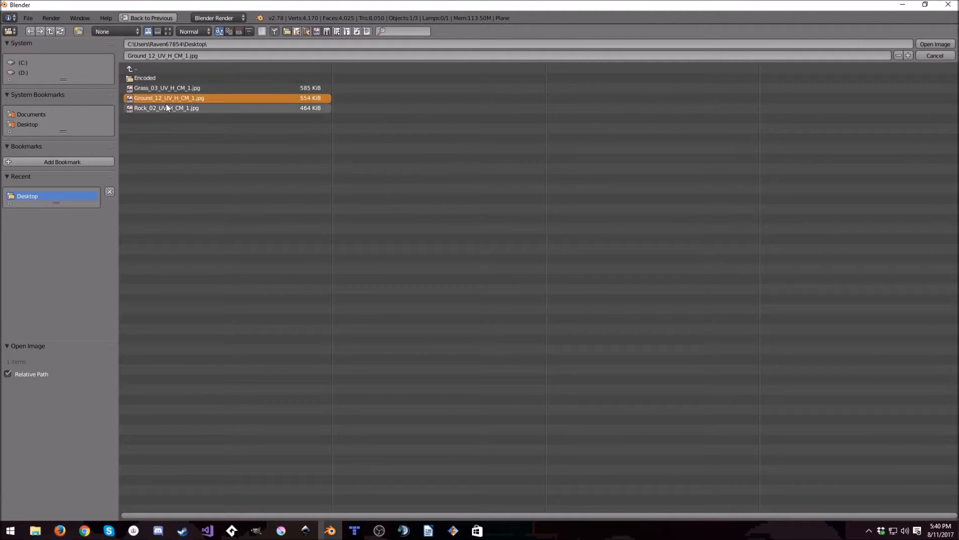
pyautogui.doubleClick(167, 99)
pyautogui.scroll(6, 516, 205)
pyautogui.scroll(-6, 516, 205)
pyautogui.moveTo(559, 211); pyautogui.dragTo(600, 239, button='middle')
# - Add a fourth texture named Rock and load Rock_02_UV_H_CM_1.jpg from the Desktop as its image
pyautogui.click(884, 197)
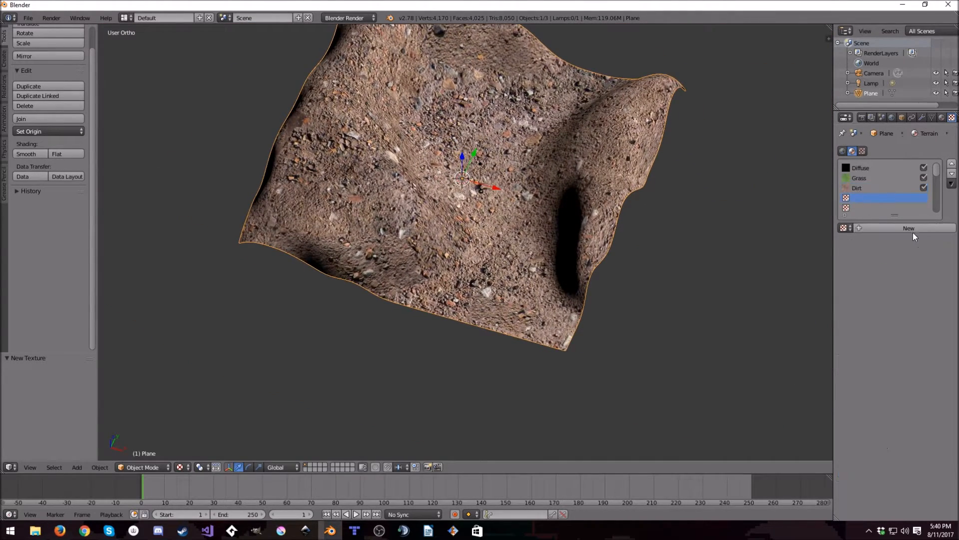
pyautogui.click(913, 231)
pyautogui.click(900, 228)
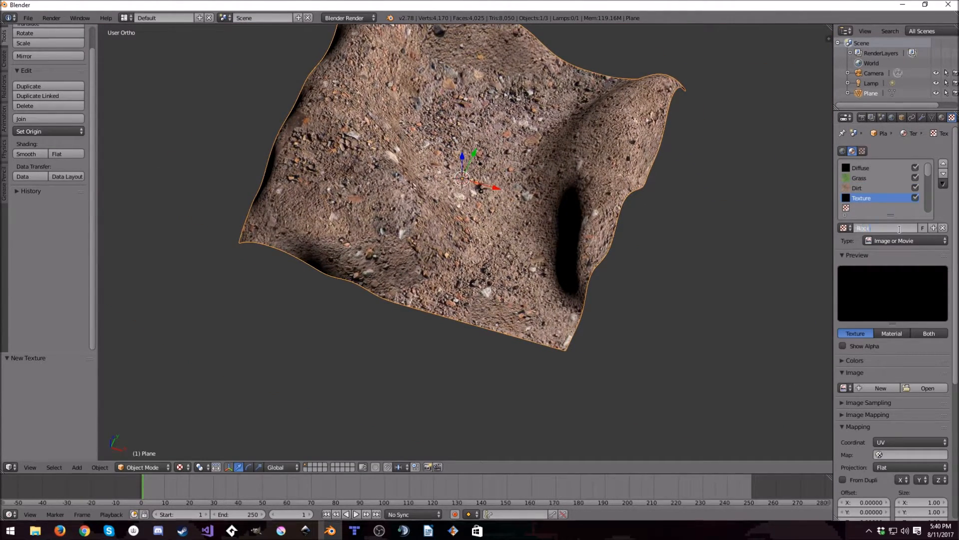
pyautogui.click(916, 389)
pyautogui.click(85, 125)
pyautogui.doubleClick(178, 109)
pyautogui.moveTo(585, 208); pyautogui.dragTo(535, 262, button='middle')
pyautogui.scroll(5, 505, 257)
pyautogui.scroll(-6, 477, 250)
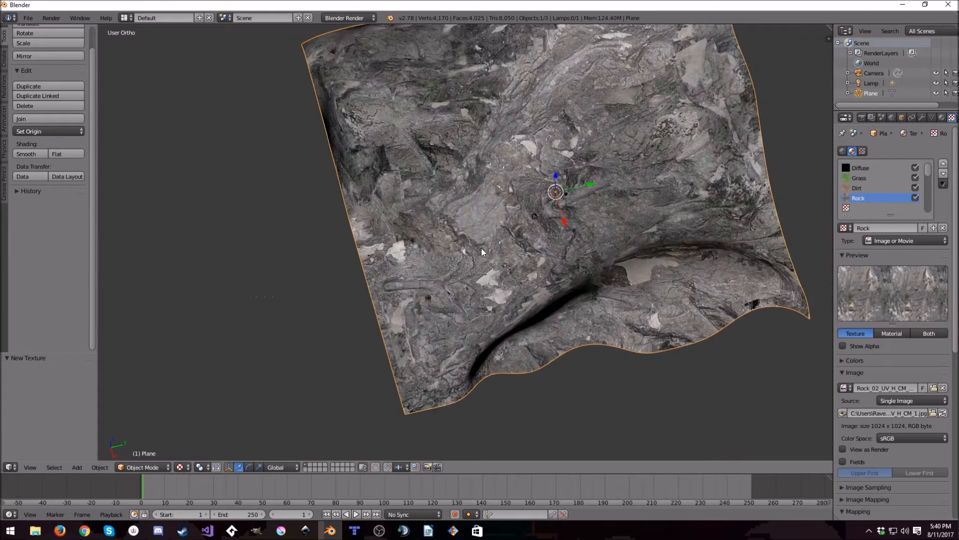
# - Disable the Rock, Dirt and Grass textures on the Terrain material and select the Diffuse texture
pyautogui.click(915, 197)
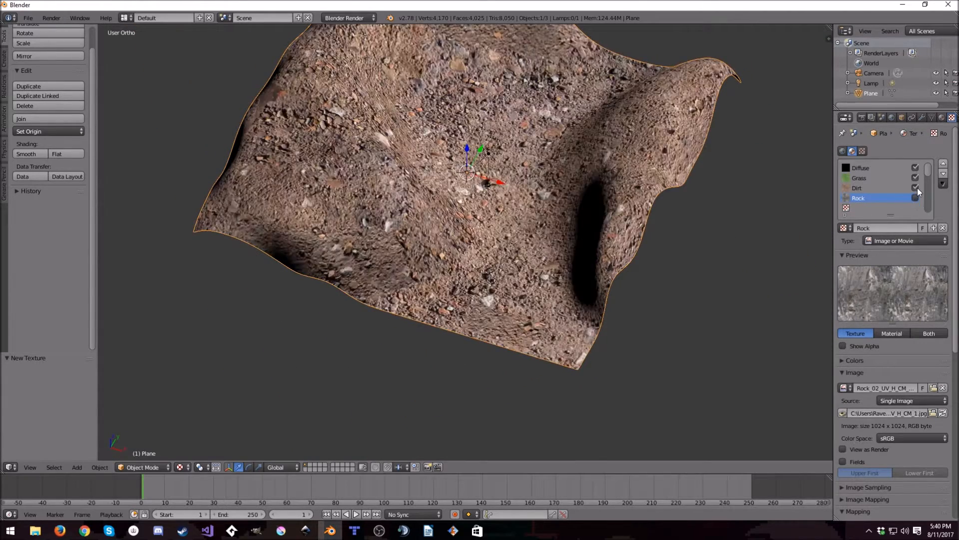
pyautogui.click(915, 187)
pyautogui.click(915, 177)
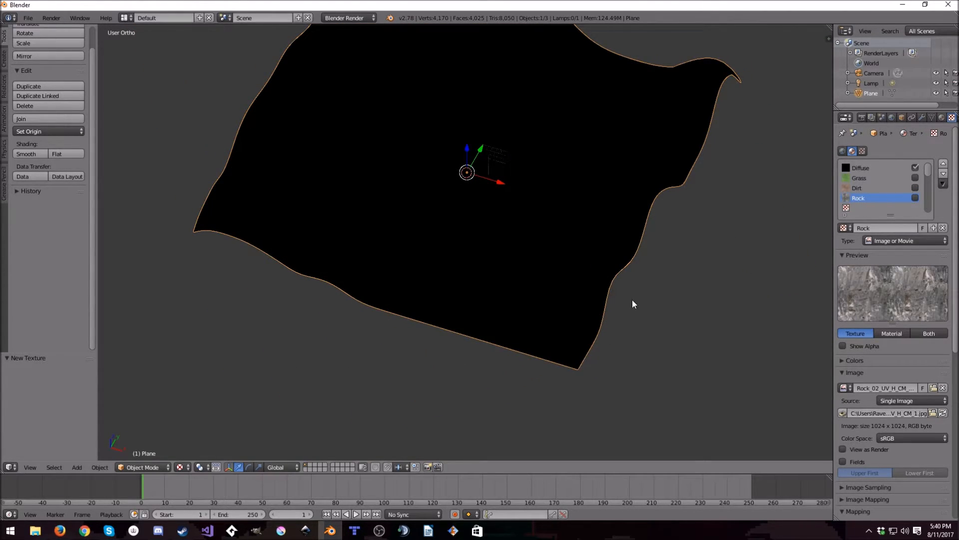
pyautogui.click(860, 169)
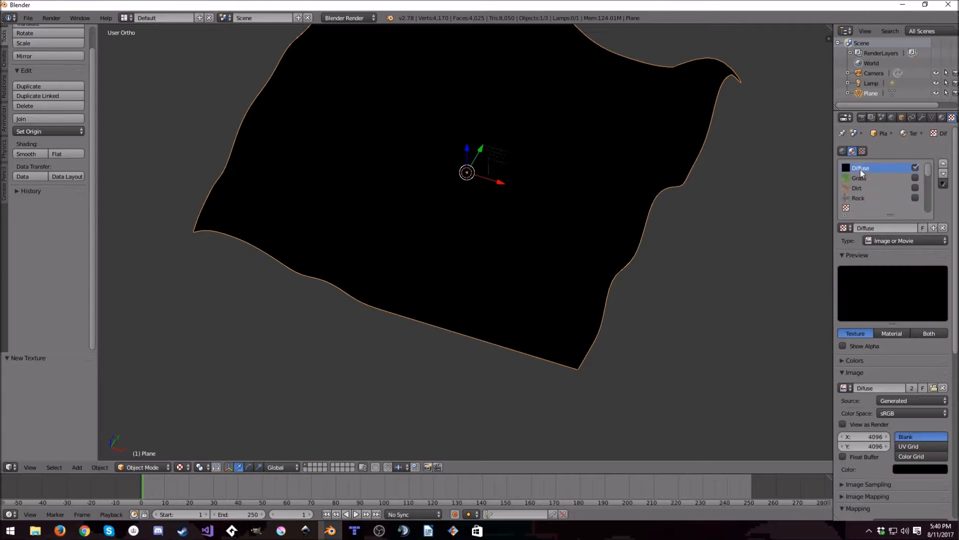
# - Switch the terrain to Texture Paint mode and widen the brush settings area
pyautogui.click(158, 468)
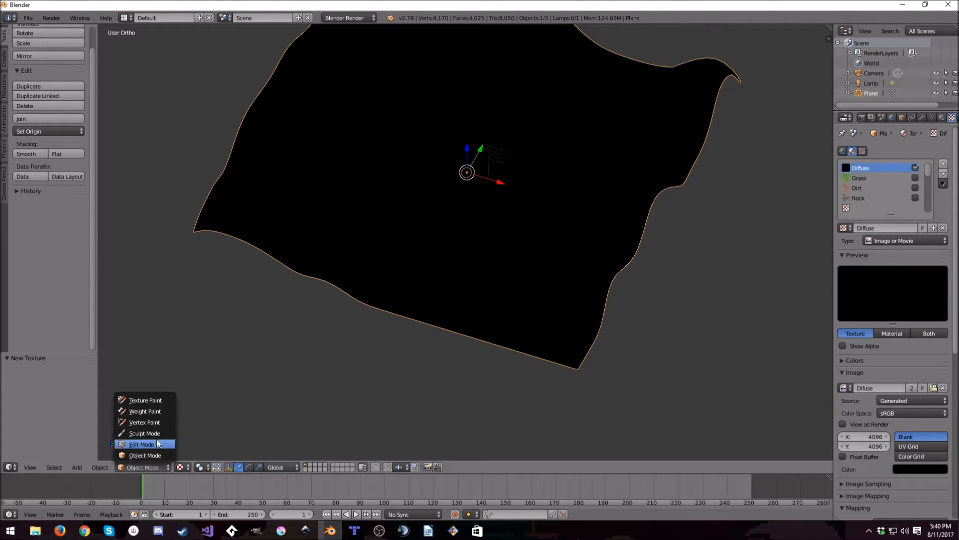
pyautogui.click(152, 402)
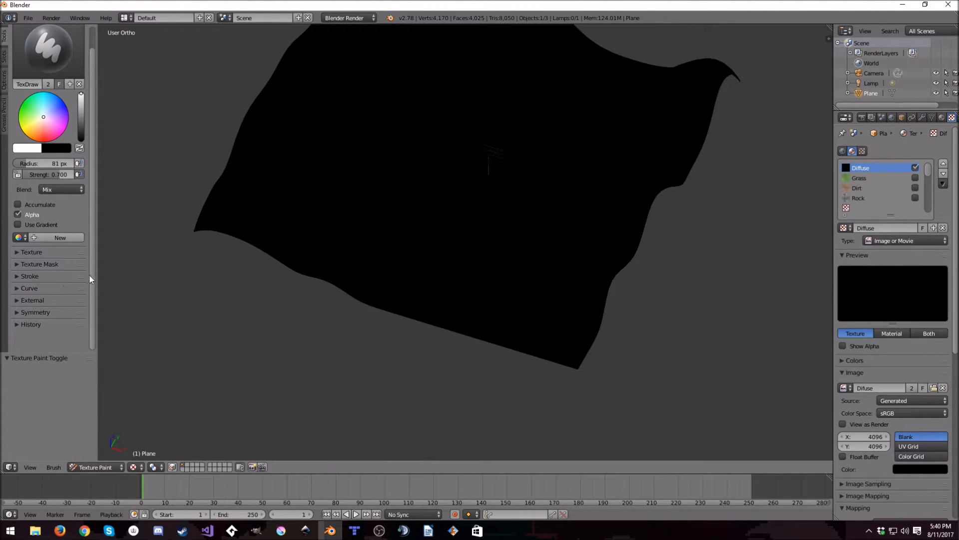
pyautogui.moveTo(97, 283); pyautogui.dragTo(163, 278)
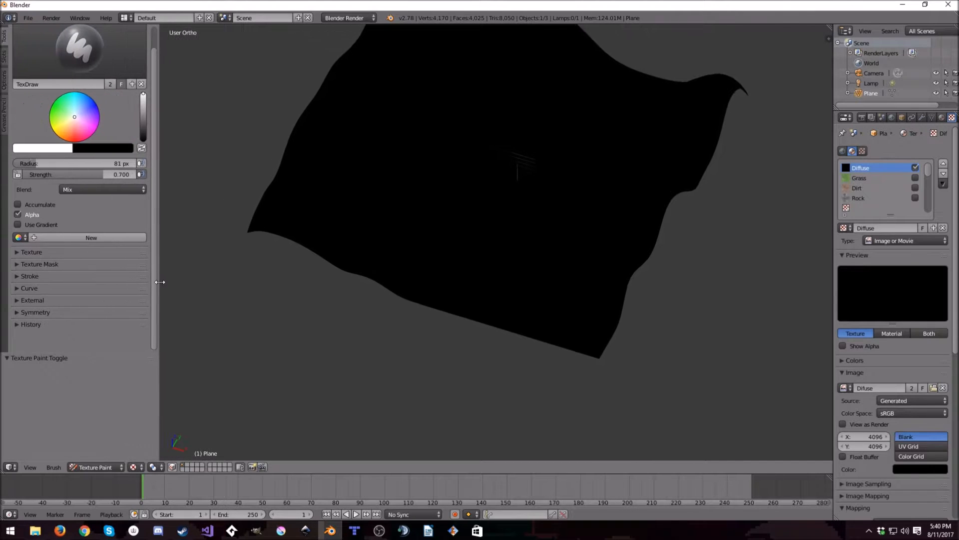
# - Look over the TexDraw brush's falloff curve, and set its strength to 1 with a full-brightness white color
pyautogui.click(34, 312)
pyautogui.click(20, 313)
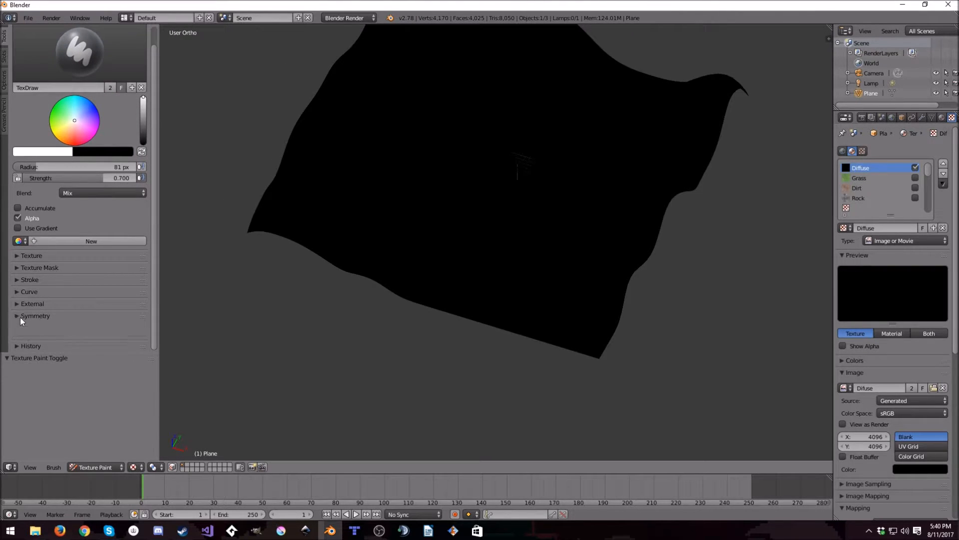
pyautogui.click(20, 289)
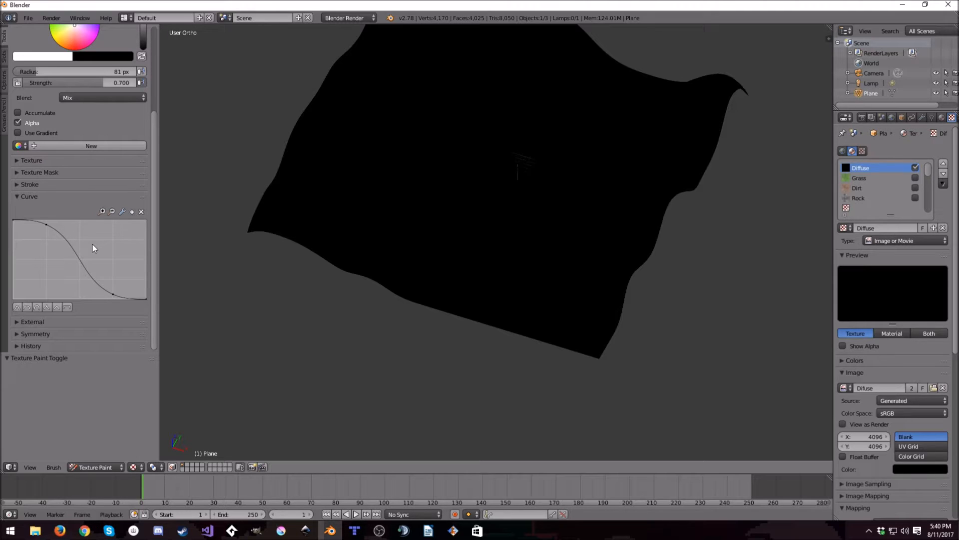
pyautogui.click(26, 194)
pyautogui.scroll(5, 37, 197)
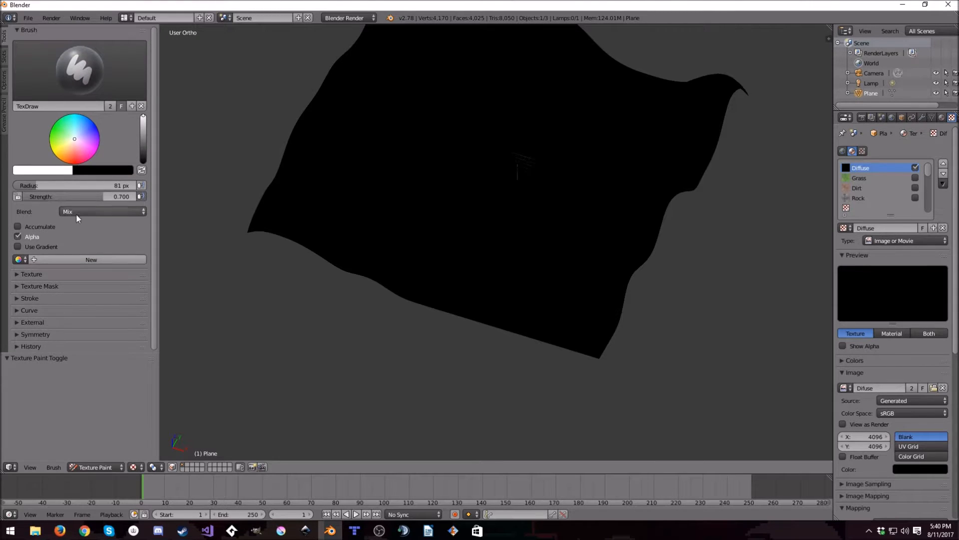
pyautogui.moveTo(101, 198); pyautogui.dragTo(139, 196)
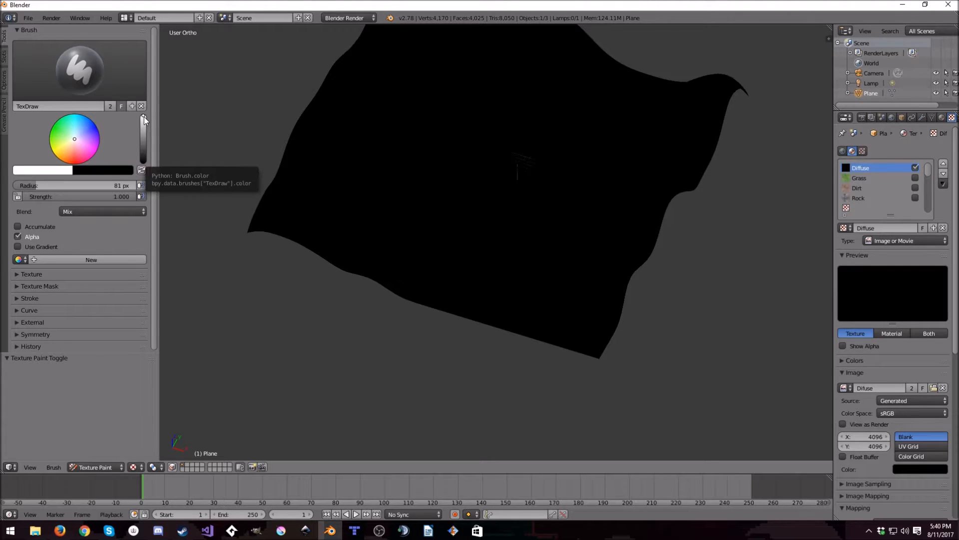
pyautogui.moveTo(144, 134); pyautogui.dragTo(143, 114)
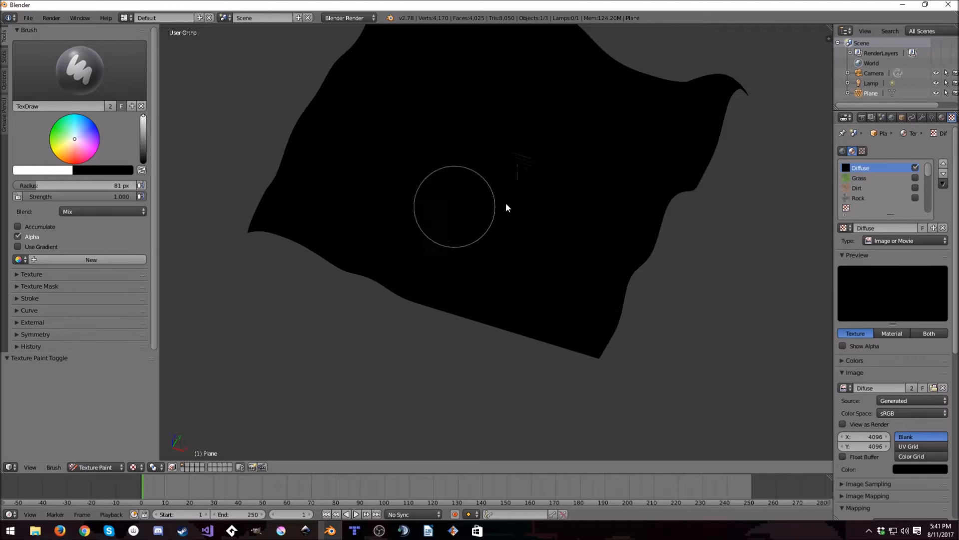
# - Assign the Grass texture to the brush, and try a stroke across the terrain before undoing it
pyautogui.click(31, 274)
pyautogui.click(80, 314)
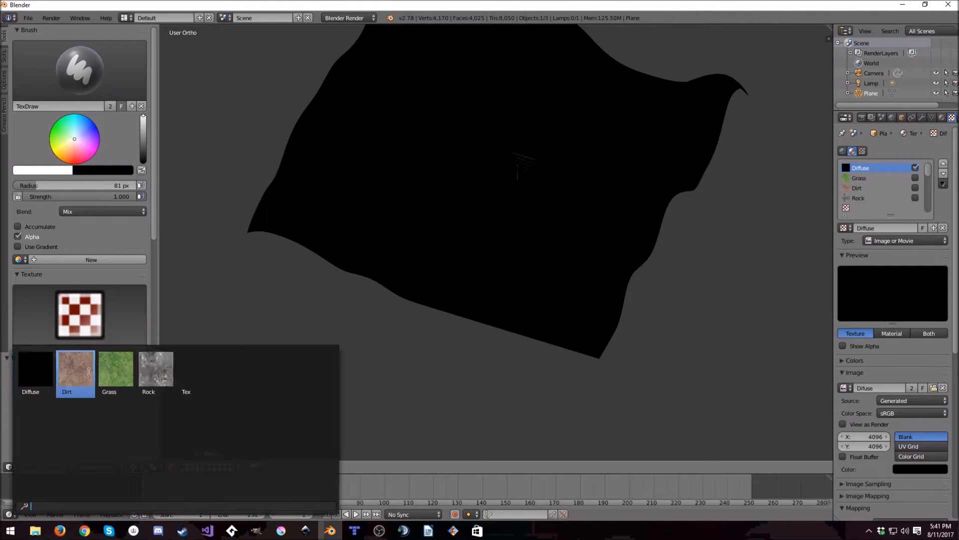
pyautogui.click(196, 369)
pyautogui.moveTo(517, 205); pyautogui.dragTo(476, 277)
pyautogui.hotkey('ctrl', 'z')
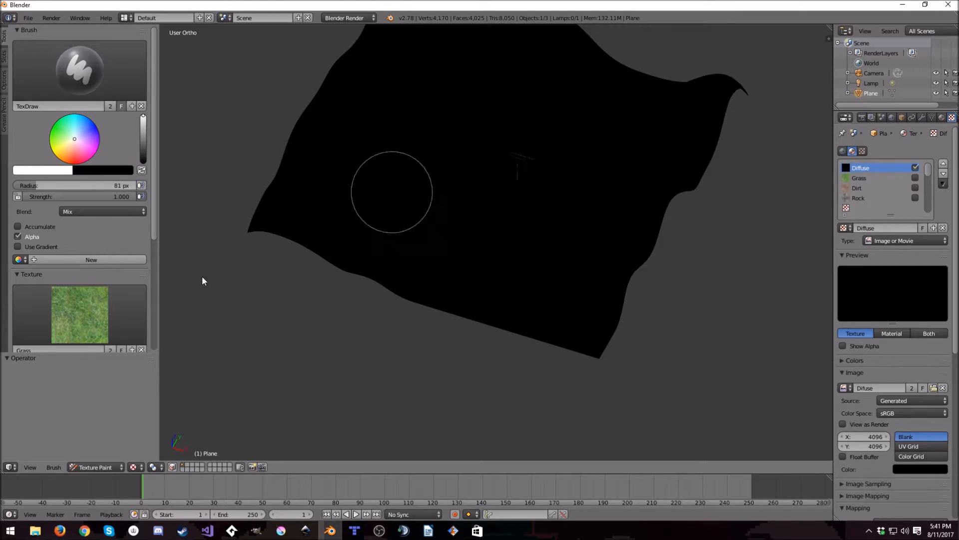
# - Set the grass brush's mapping to 3D and its texture size to 4 on X, Y and Z
pyautogui.scroll(-5, 99, 313)
pyautogui.click(75, 271)
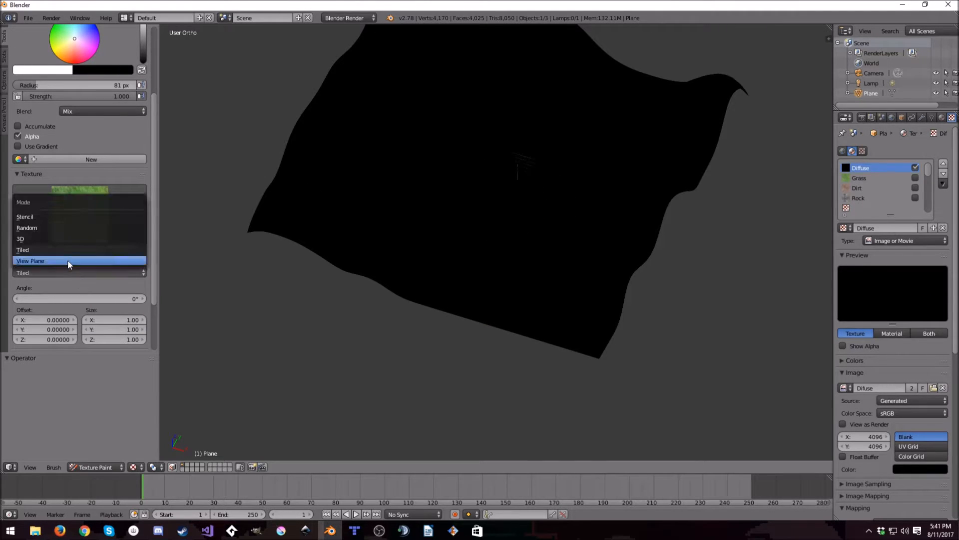
pyautogui.click(55, 238)
pyautogui.click(122, 295)
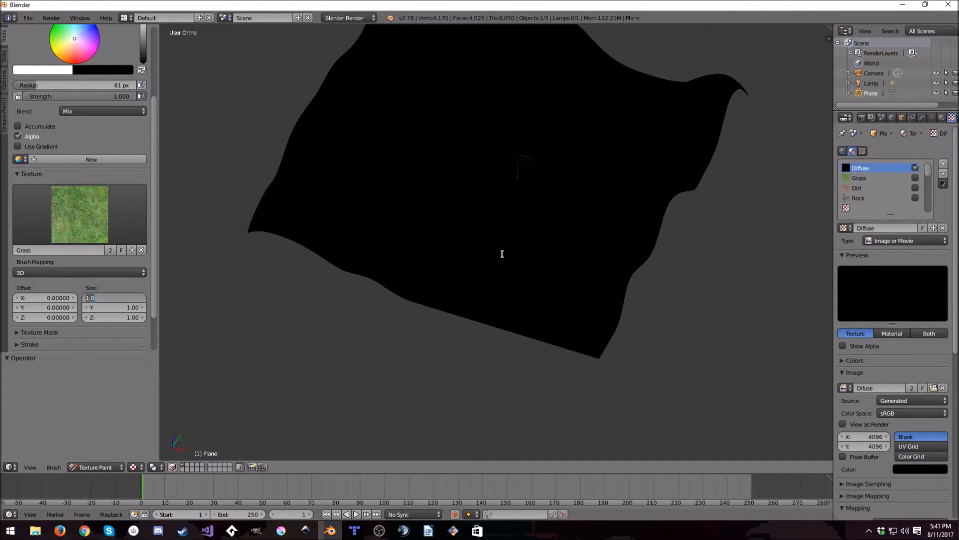
pyautogui.write('4')
pyautogui.press('Tab')
pyautogui.write('4')
pyautogui.press('Tab')
pyautogui.write('4')
pyautogui.press('Return')
# - Paint grass over the near side of the terrain and up along one edge
pyautogui.moveTo(365, 195)
pyautogui.mouseDown()
pyautogui.moveTo(386, 271)
pyautogui.moveTo(279, 242)
pyautogui.moveTo(418, 295)
pyautogui.moveTo(497, 313)
pyautogui.moveTo(491, 298)
pyautogui.moveTo(583, 332)
pyautogui.moveTo(597, 272)
pyautogui.mouseUp()
pyautogui.moveTo(598, 272)
pyautogui.mouseDown(button='middle')
pyautogui.moveTo(606, 274)
pyautogui.moveTo(591, 213)
pyautogui.mouseUp(button='middle')
pyautogui.moveTo(590, 213)
pyautogui.mouseDown()
pyautogui.moveTo(593, 151)
pyautogui.moveTo(478, 251)
pyautogui.moveTo(505, 215)
pyautogui.moveTo(526, 232)
pyautogui.mouseUp()
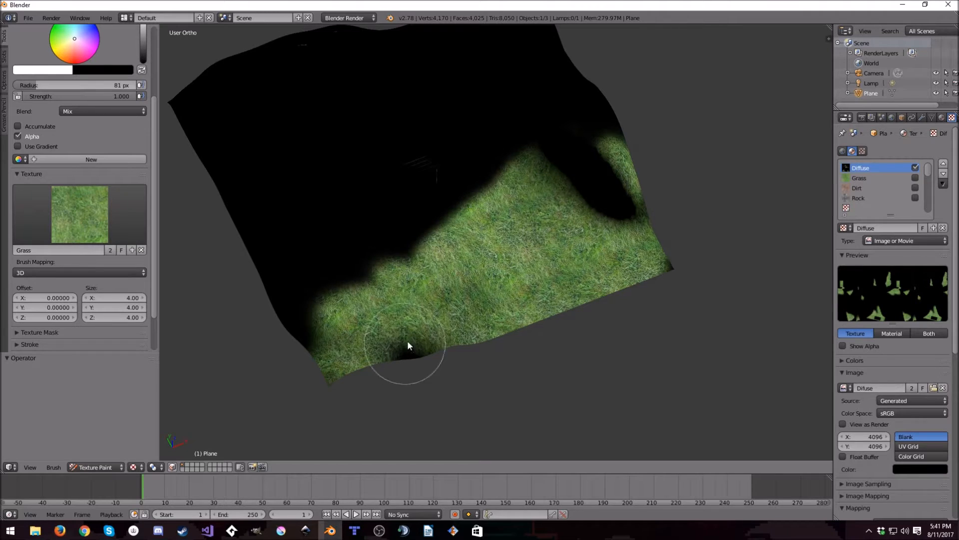
pyautogui.moveTo(398, 311); pyautogui.dragTo(473, 316, button='middle')
pyautogui.moveTo(499, 298)
pyautogui.mouseDown()
pyautogui.moveTo(504, 401)
pyautogui.moveTo(440, 145)
pyautogui.moveTo(440, 103)
pyautogui.moveTo(371, 172)
pyautogui.mouseUp()
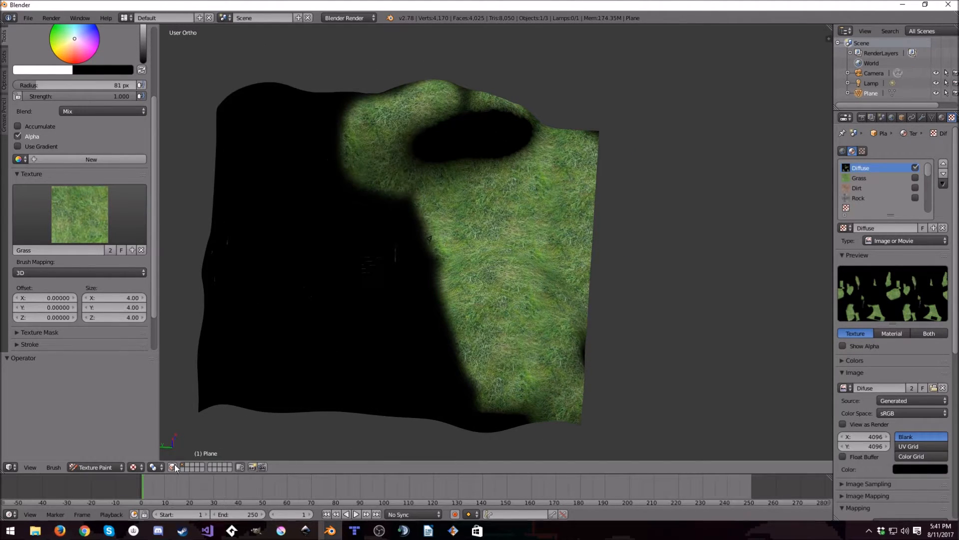
# - Display the terrain with Solid viewport shading and paint grass over all the remaining black areas
pyautogui.click(137, 470)
pyautogui.click(155, 433)
pyautogui.moveTo(440, 94)
pyautogui.mouseDown()
pyautogui.moveTo(597, 140)
pyautogui.moveTo(564, 256)
pyautogui.mouseUp()
pyautogui.moveTo(533, 376); pyautogui.dragTo(540, 313, button='middle')
pyautogui.moveTo(671, 308)
pyautogui.mouseDown()
pyautogui.moveTo(785, 256)
pyautogui.moveTo(803, 280)
pyautogui.mouseUp()
pyautogui.moveTo(803, 280)
pyautogui.mouseDown(button='middle')
pyautogui.moveTo(660, 297)
pyautogui.moveTo(450, 367)
pyautogui.mouseUp(button='middle')
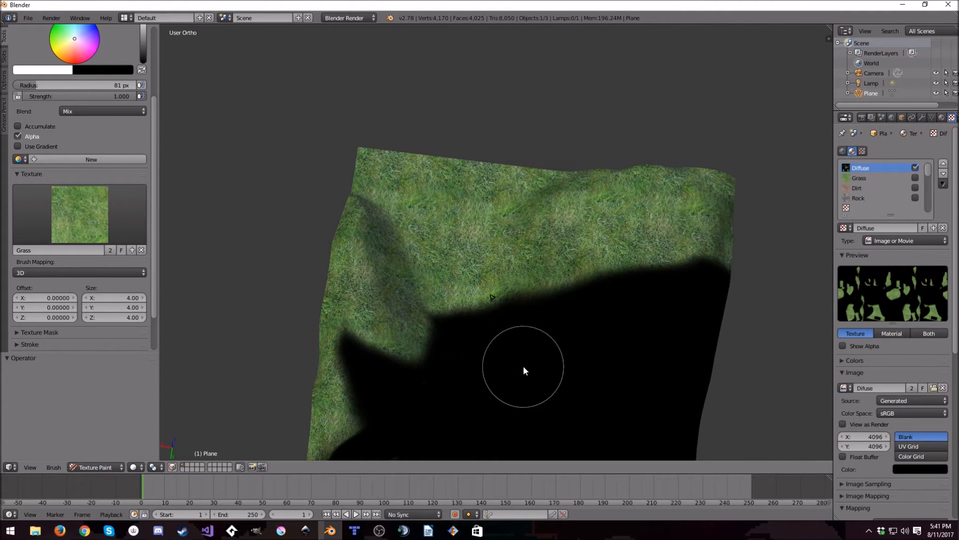
pyautogui.keyDown('shift'); pyautogui.moveTo(523, 369); pyautogui.dragTo(478, 257, button='middle'); pyautogui.keyUp('shift')
pyautogui.moveTo(395, 299)
pyautogui.mouseDown()
pyautogui.moveTo(347, 350)
pyautogui.moveTo(427, 341)
pyautogui.moveTo(465, 321)
pyautogui.moveTo(406, 281)
pyautogui.moveTo(364, 214)
pyautogui.moveTo(409, 224)
pyautogui.moveTo(457, 194)
pyautogui.moveTo(475, 256)
pyautogui.moveTo(553, 164)
pyautogui.moveTo(726, 146)
pyautogui.moveTo(688, 368)
pyautogui.moveTo(692, 190)
pyautogui.moveTo(705, 171)
pyautogui.moveTo(662, 316)
pyautogui.moveTo(565, 377)
pyautogui.moveTo(503, 329)
pyautogui.moveTo(545, 178)
pyautogui.moveTo(532, 335)
pyautogui.moveTo(631, 304)
pyautogui.moveTo(577, 339)
pyautogui.moveTo(626, 176)
pyautogui.moveTo(640, 285)
pyautogui.moveTo(633, 214)
pyautogui.mouseUp()
pyautogui.moveTo(589, 349)
pyautogui.mouseDown(button='middle')
pyautogui.moveTo(659, 280)
pyautogui.moveTo(687, 315)
pyautogui.mouseUp(button='middle')
pyautogui.moveTo(484, 108)
pyautogui.mouseDown(button='middle')
pyautogui.moveTo(553, 186)
pyautogui.moveTo(618, 192)
pyautogui.moveTo(429, 235)
pyautogui.moveTo(620, 237)
pyautogui.mouseUp(button='middle')
pyautogui.moveTo(696, 256)
pyautogui.mouseDown(button='middle')
pyautogui.moveTo(559, 265)
pyautogui.moveTo(551, 158)
pyautogui.moveTo(466, 150)
pyautogui.moveTo(430, 260)
pyautogui.moveTo(548, 277)
pyautogui.moveTo(570, 240)
pyautogui.moveTo(579, 327)
pyautogui.moveTo(522, 184)
pyautogui.moveTo(547, 386)
pyautogui.moveTo(578, 86)
pyautogui.moveTo(586, 179)
pyautogui.mouseUp(button='middle')
pyautogui.scroll(8, 453, 264)
pyautogui.scroll(-6, 454, 260)
pyautogui.scroll(4, 565, 252)
pyautogui.scroll(3, 563, 251)
pyautogui.scroll(-5, 564, 252)
pyautogui.scroll(-5, 583, 210)
pyautogui.moveTo(580, 244); pyautogui.dragTo(575, 320, button='middle')
# - Return the terrain to Object Mode and display it with Texture viewport shading
pyautogui.press('Tab')
pyautogui.press('Tab')
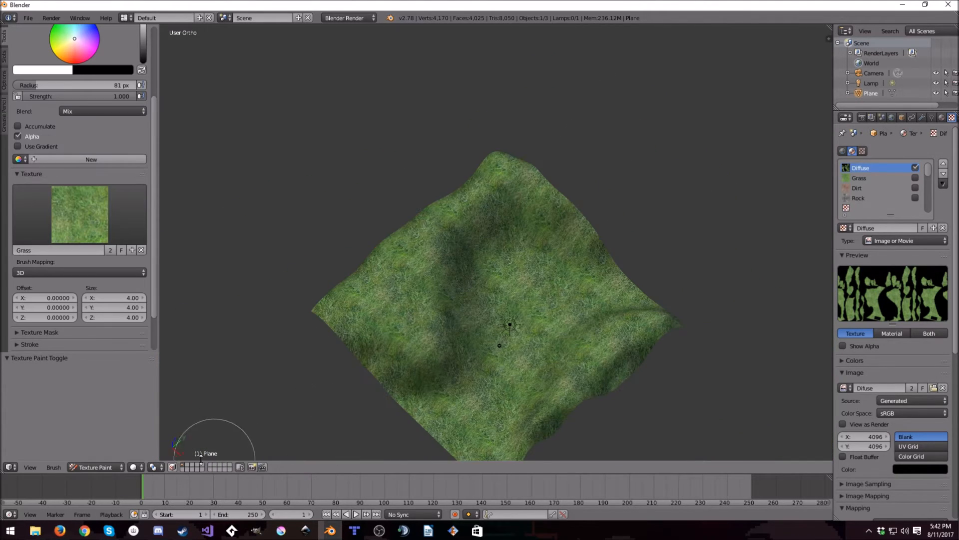
pyautogui.click(138, 467)
pyautogui.click(117, 456)
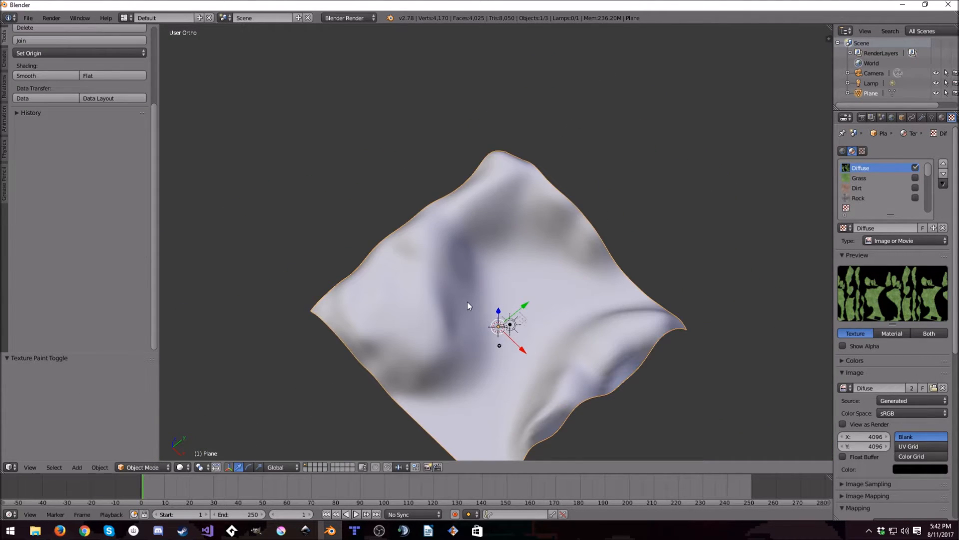
pyautogui.scroll(8, 467, 302)
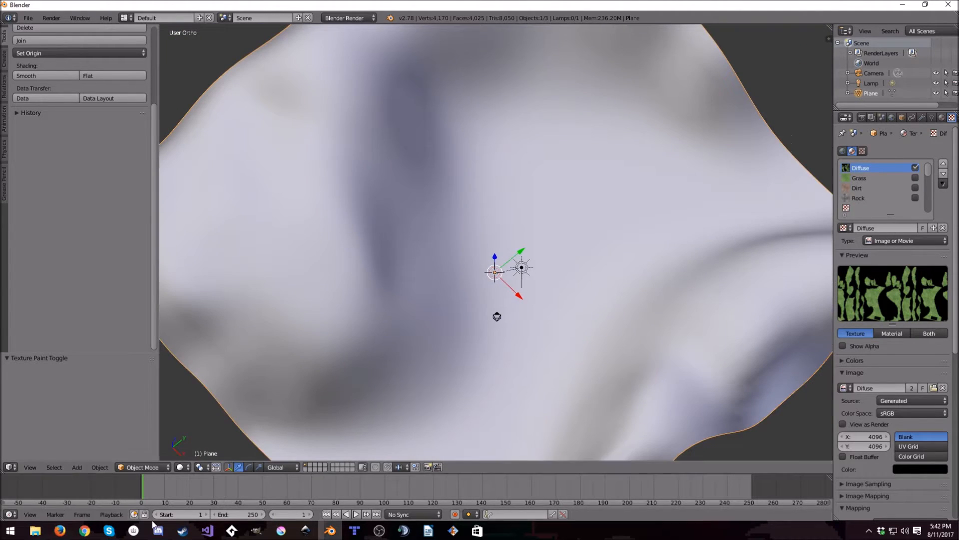
pyautogui.click(180, 467)
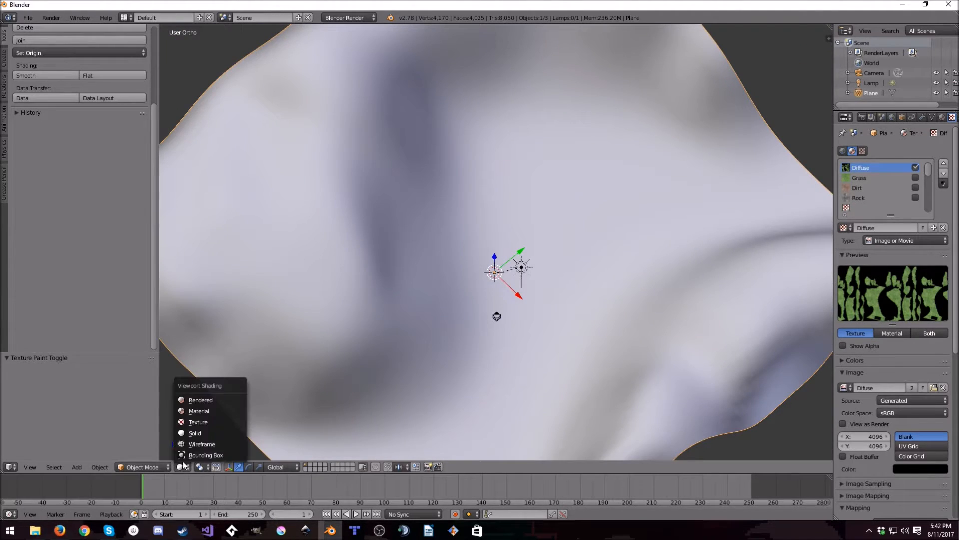
pyautogui.click(197, 423)
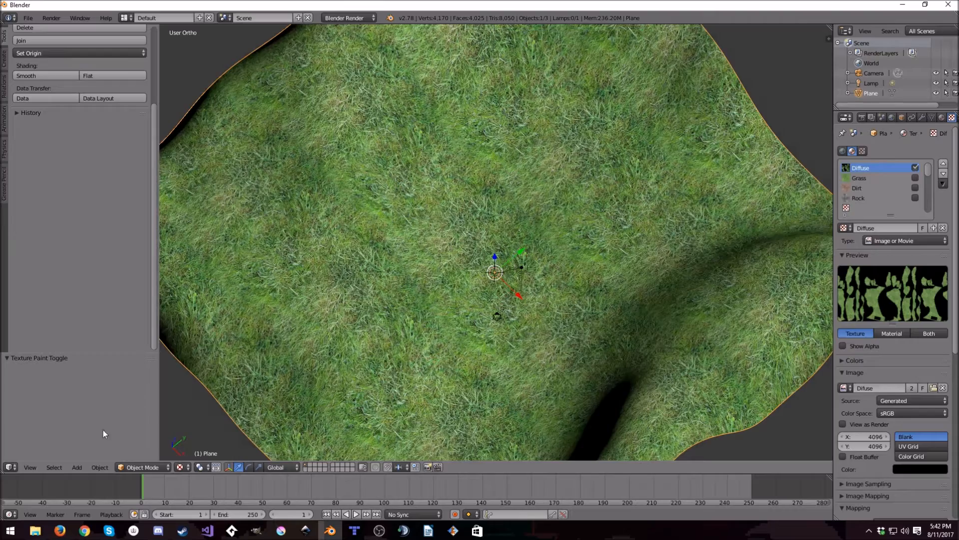
# - Move through the terrain in walk navigation to examine the painted grass up close, and leave the navigation
pyautogui.click(35, 469)
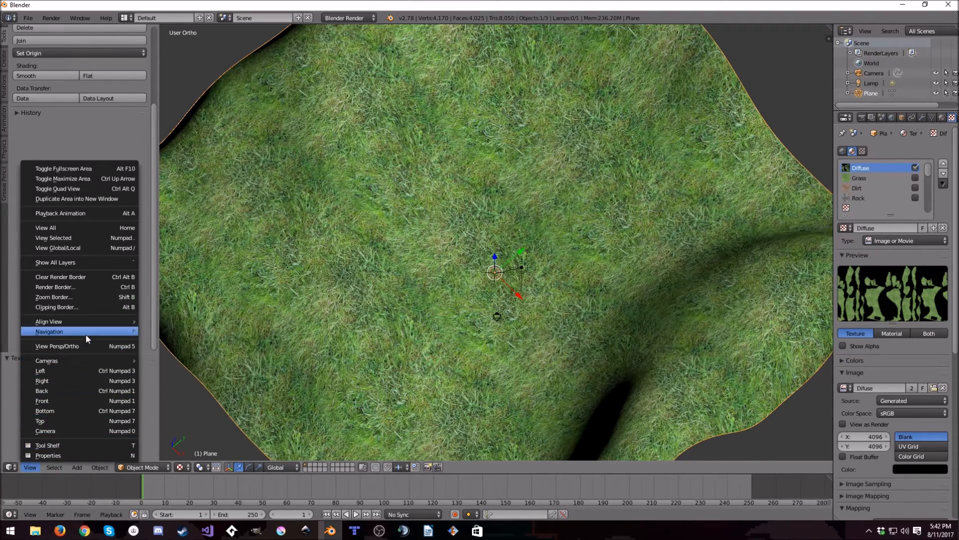
pyautogui.moveTo(88, 332)
pyautogui.click(159, 331)
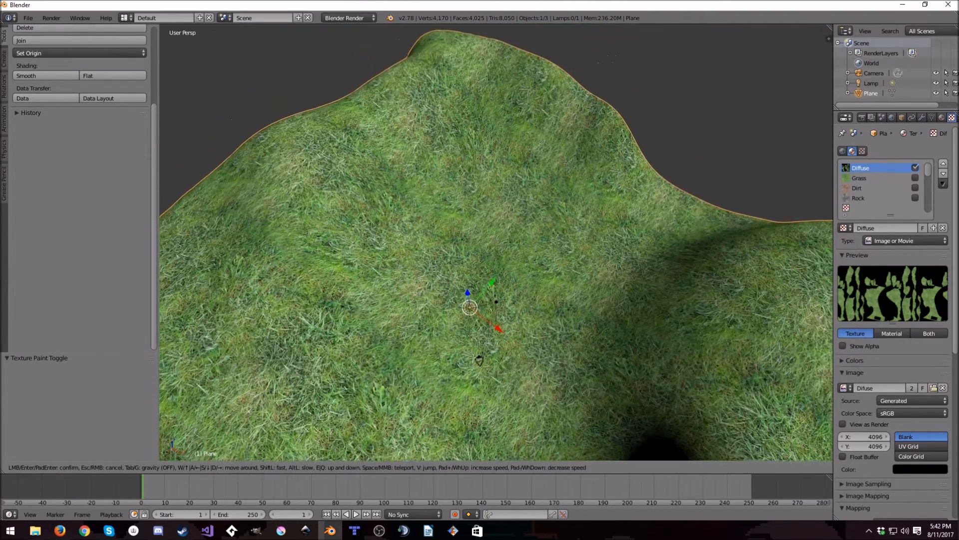
pyautogui.press('w')
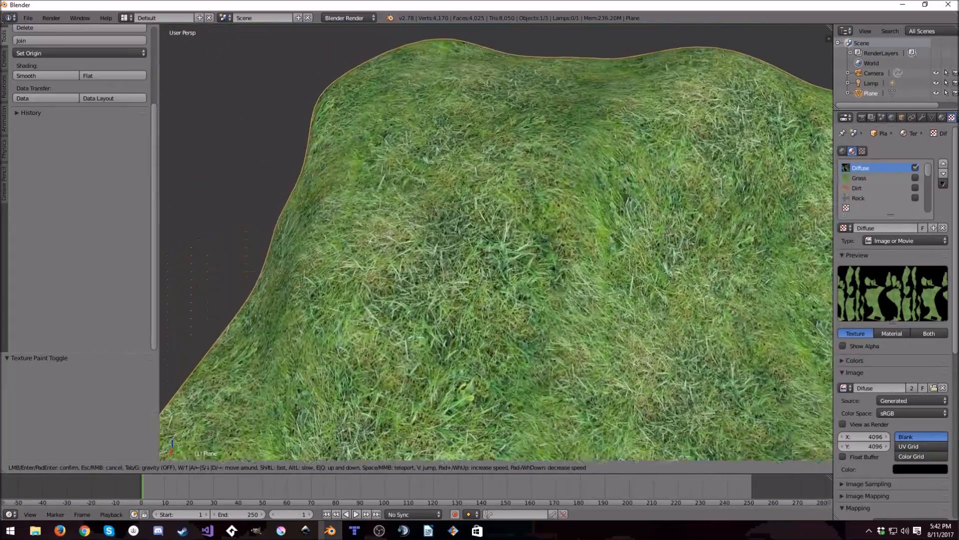
pyautogui.press('w')
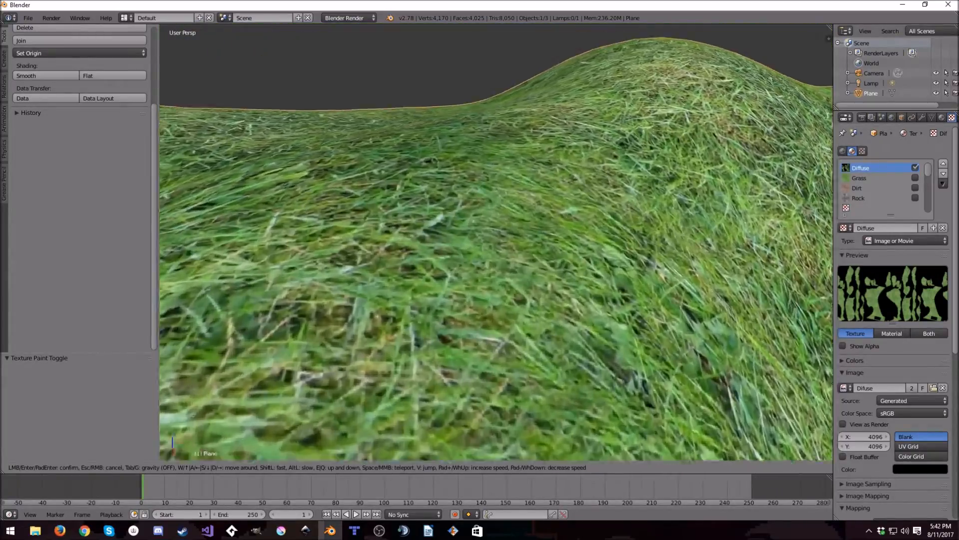
pyautogui.press('w')
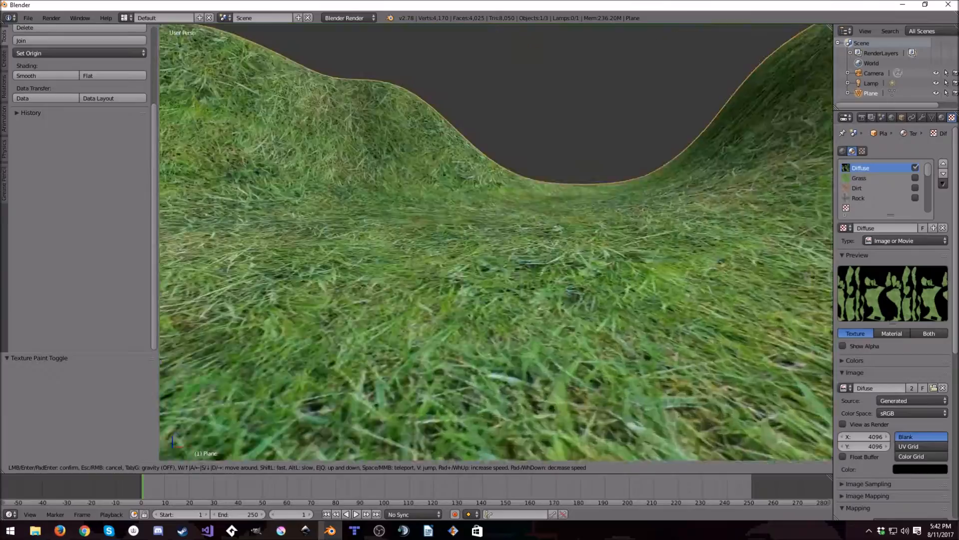
pyautogui.press('w')
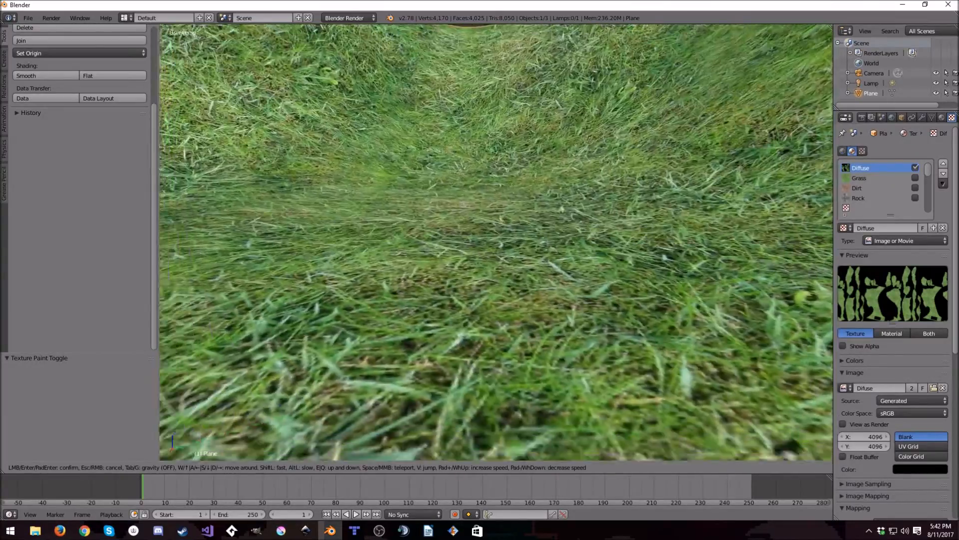
pyautogui.press('w')
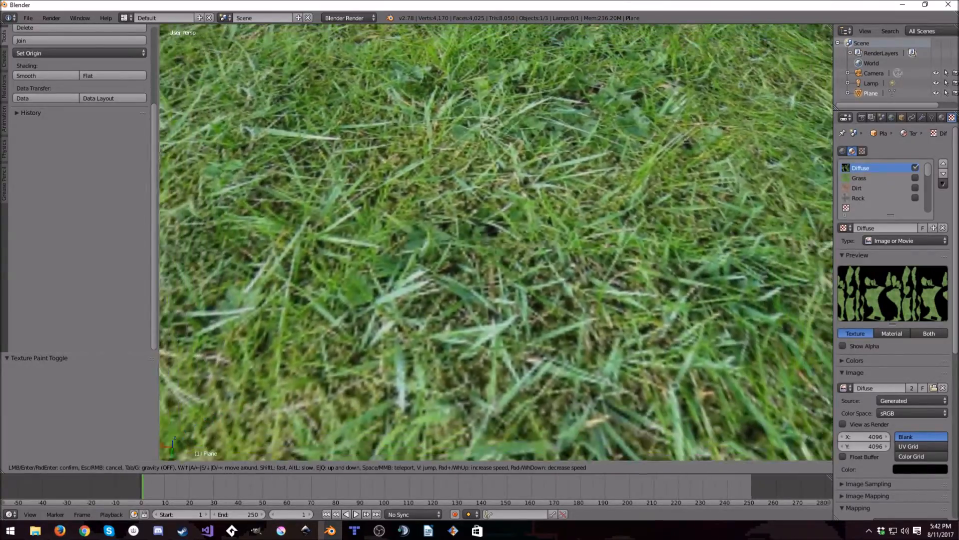
pyautogui.press('s')
pyautogui.press('Escape')
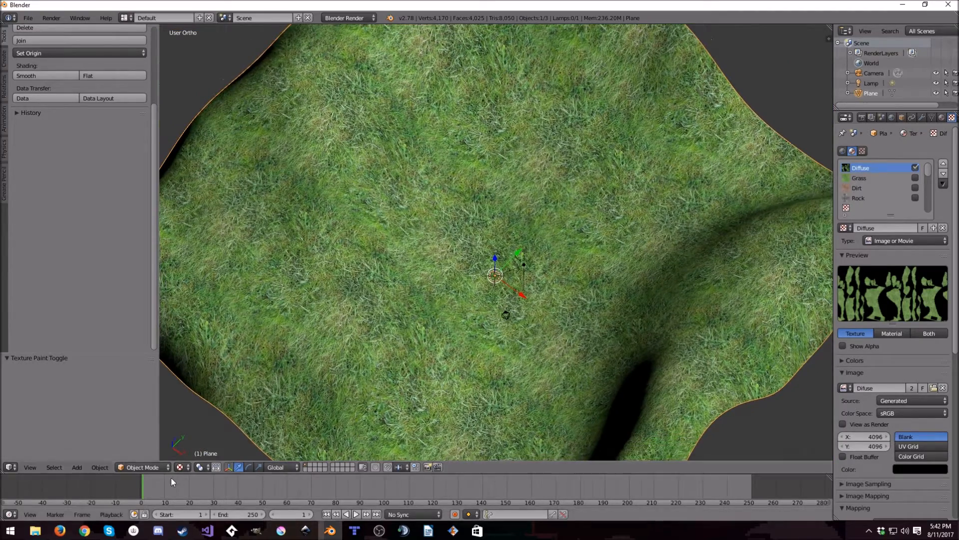
# - Switch the terrain back to Texture Paint mode and set the brush texture size to 5 on X, Y and Z
pyautogui.click(157, 465)
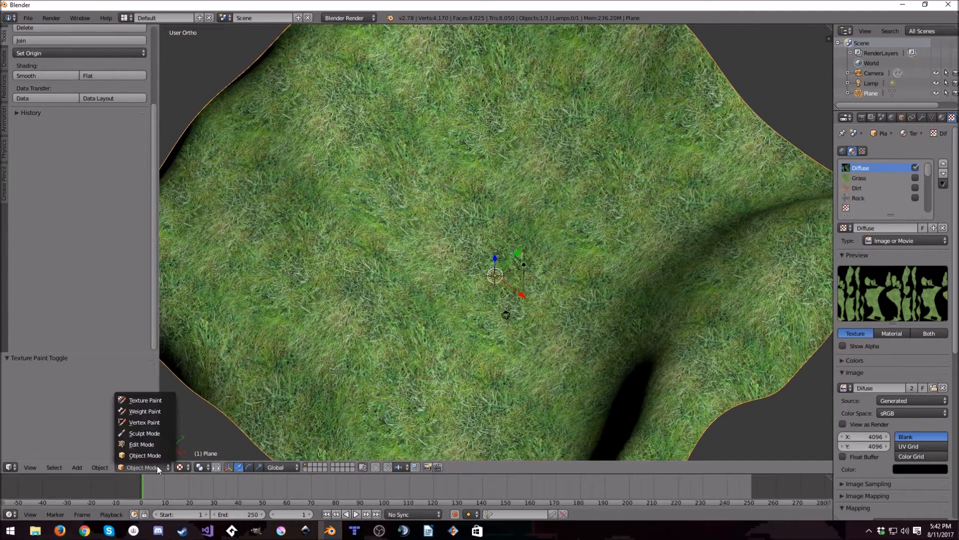
pyautogui.click(145, 399)
pyautogui.write('5')
pyautogui.press('Tab')
pyautogui.write('5')
pyautogui.press('Tab')
pyautogui.write('5')
pyautogui.press('Return')
# - Begin repainting the central slopes and outer edge with the rescaled grass, using Solid viewport shading
pyautogui.moveTo(585, 209)
pyautogui.mouseDown()
pyautogui.moveTo(479, 370)
pyautogui.moveTo(411, 241)
pyautogui.moveTo(310, 286)
pyautogui.moveTo(310, 395)
pyautogui.moveTo(409, 388)
pyautogui.moveTo(280, 368)
pyautogui.moveTo(397, 399)
pyautogui.moveTo(391, 321)
pyautogui.mouseUp()
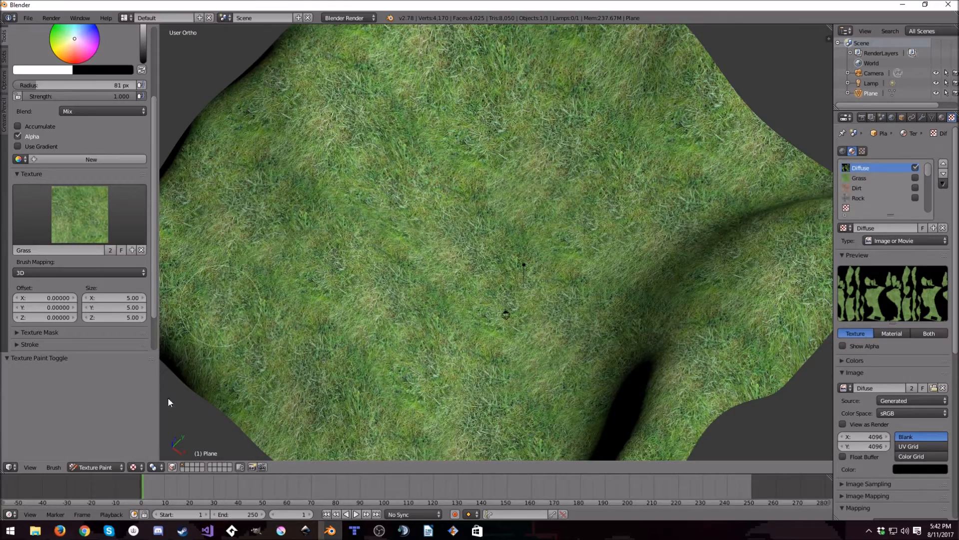
pyautogui.moveTo(282, 284); pyautogui.dragTo(335, 242, button='middle')
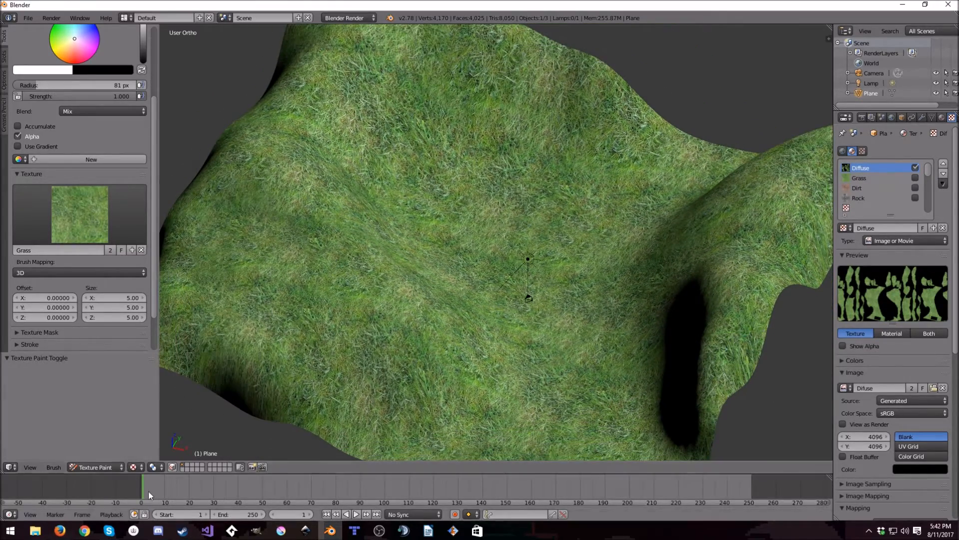
pyautogui.click(133, 466)
pyautogui.click(140, 438)
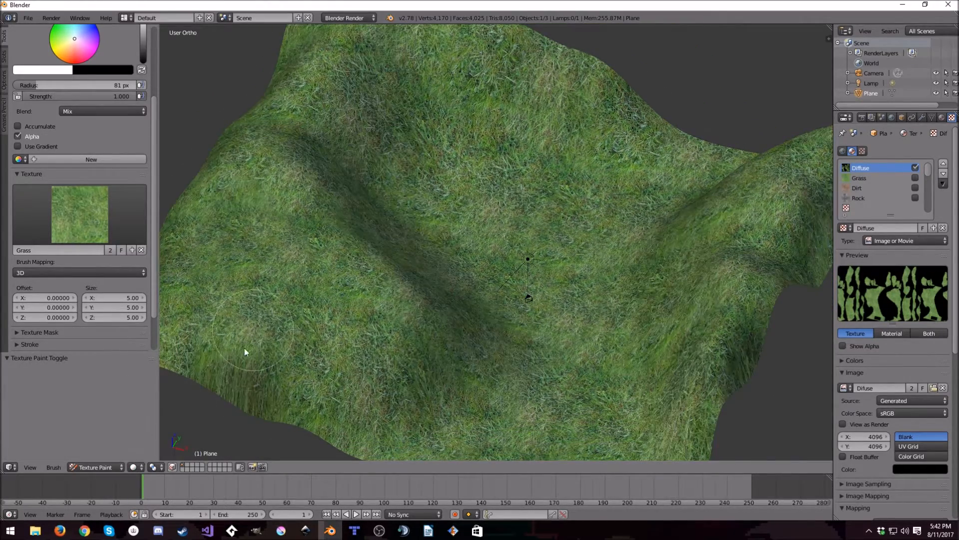
pyautogui.moveTo(622, 383); pyautogui.dragTo(677, 395, button='middle')
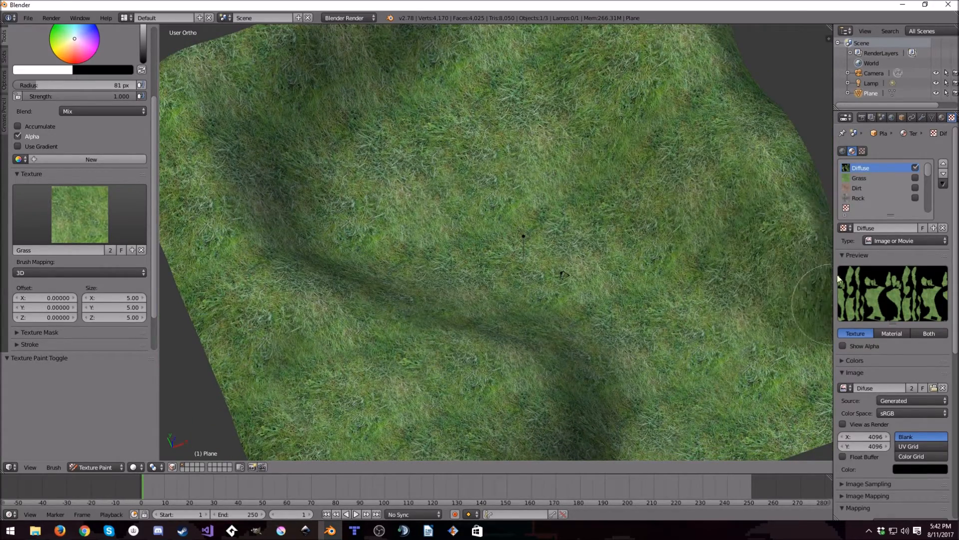
pyautogui.moveTo(743, 233); pyautogui.dragTo(586, 253, button='middle')
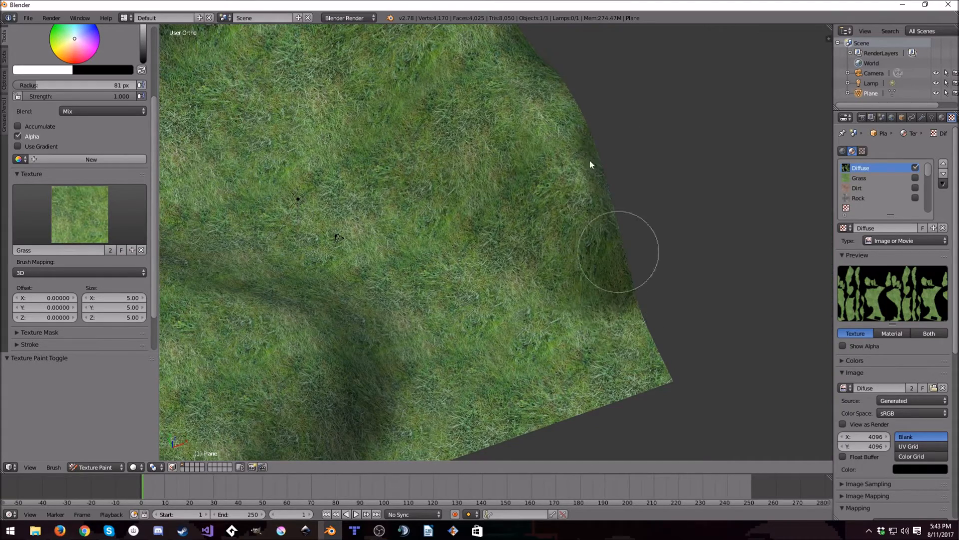
pyautogui.moveTo(389, 143)
pyautogui.mouseDown(button='middle')
pyautogui.moveTo(428, 315)
pyautogui.moveTo(528, 211)
pyautogui.mouseUp(button='middle')
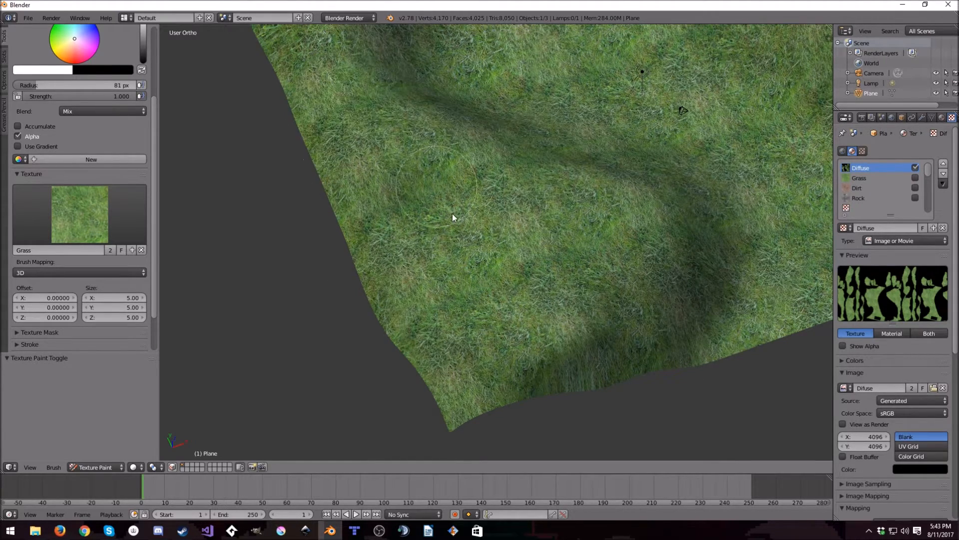
# - Paint the rescaled grass over the rest of the terrain from several sides until the whole surface is covered
pyautogui.scroll(-5, 440, 194)
pyautogui.moveTo(405, 126)
pyautogui.mouseDown()
pyautogui.moveTo(494, 106)
pyautogui.moveTo(470, 183)
pyautogui.moveTo(489, 98)
pyautogui.moveTo(607, 75)
pyautogui.moveTo(628, 55)
pyautogui.moveTo(551, 165)
pyautogui.moveTo(496, 172)
pyautogui.moveTo(510, 129)
pyautogui.moveTo(478, 149)
pyautogui.moveTo(543, 199)
pyautogui.moveTo(625, 198)
pyautogui.moveTo(575, 197)
pyautogui.moveTo(587, 154)
pyautogui.mouseUp()
pyautogui.moveTo(567, 175)
pyautogui.mouseDown(button='middle')
pyautogui.moveTo(612, 183)
pyautogui.moveTo(710, 175)
pyautogui.mouseUp(button='middle')
pyautogui.moveTo(386, 89)
pyautogui.mouseDown()
pyautogui.moveTo(447, 115)
pyautogui.moveTo(507, 107)
pyautogui.moveTo(512, 161)
pyautogui.moveTo(468, 200)
pyautogui.moveTo(461, 165)
pyautogui.moveTo(563, 216)
pyautogui.moveTo(512, 128)
pyautogui.mouseUp()
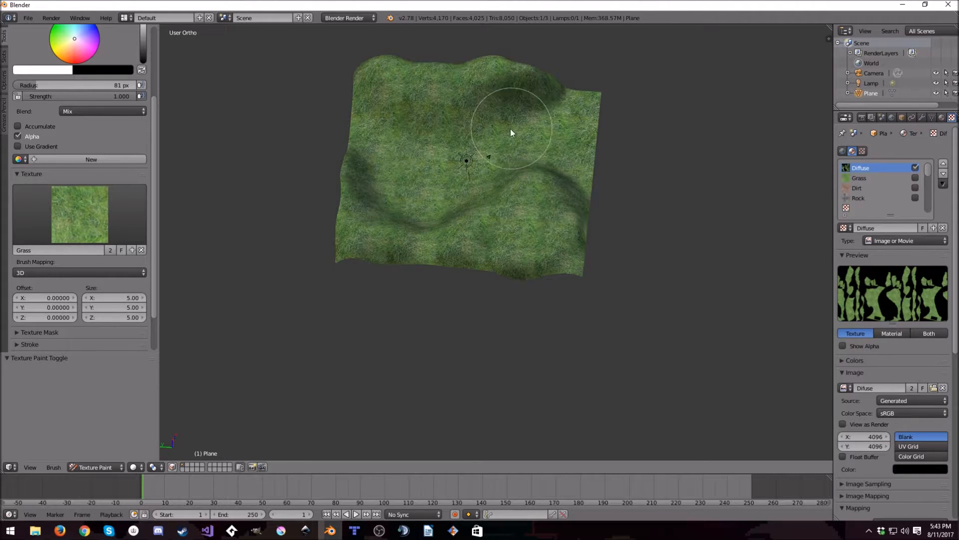
pyautogui.moveTo(511, 128); pyautogui.dragTo(480, 209, button='middle')
pyautogui.moveTo(481, 209)
pyautogui.mouseDown()
pyautogui.moveTo(483, 140)
pyautogui.moveTo(449, 90)
pyautogui.moveTo(634, 270)
pyautogui.mouseUp()
pyautogui.moveTo(634, 269)
pyautogui.mouseDown(button='middle')
pyautogui.moveTo(453, 281)
pyautogui.moveTo(593, 308)
pyautogui.mouseUp(button='middle')
pyautogui.scroll(5, 655, 308)
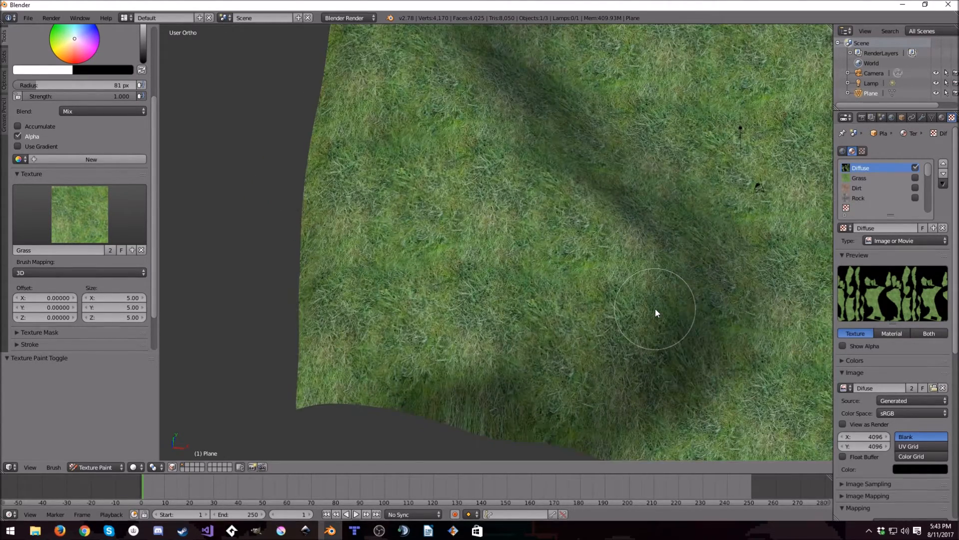
pyautogui.scroll(2, 632, 329)
pyautogui.moveTo(632, 329); pyautogui.dragTo(418, 151, button='middle')
pyautogui.scroll(-3, 493, 258)
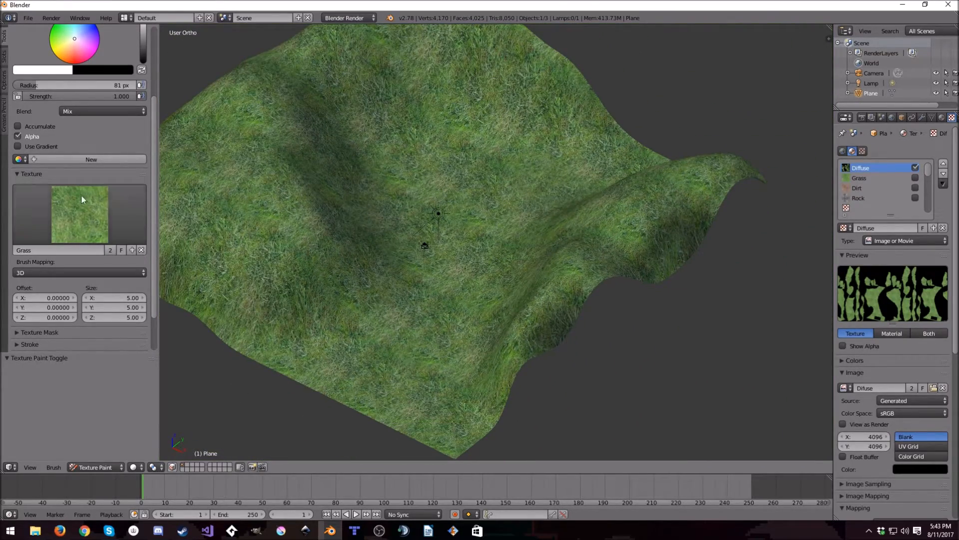
# - Assign the Dirt texture to the brush and paint dirt patches along the terrain's near edge
pyautogui.click(80, 215)
pyautogui.click(75, 271)
pyautogui.moveTo(433, 302); pyautogui.dragTo(456, 282, button='middle')
pyautogui.moveTo(455, 282)
pyautogui.mouseDown()
pyautogui.moveTo(386, 350)
pyautogui.moveTo(545, 422)
pyautogui.moveTo(527, 398)
pyautogui.moveTo(470, 364)
pyautogui.mouseUp()
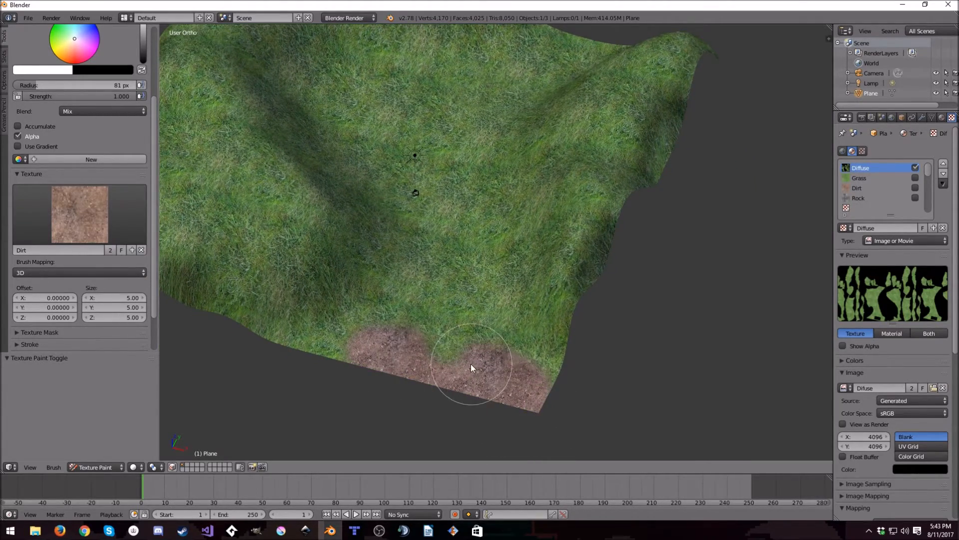
# - Set the brush radius to 40 px and paint a dirt path from the near edge up through the valley
pyautogui.click(56, 84)
pyautogui.write('40')
pyautogui.press('Return')
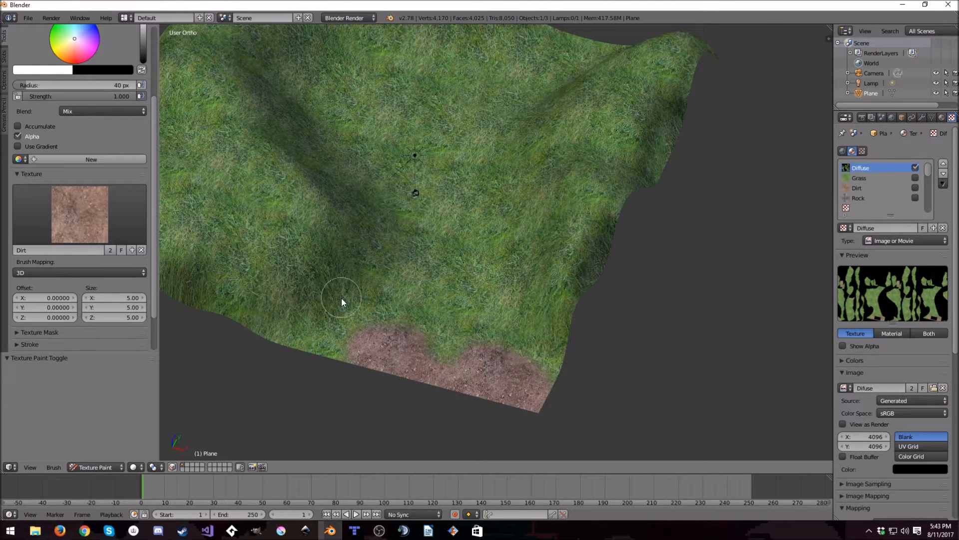
pyautogui.moveTo(338, 343); pyautogui.dragTo(337, 357)
pyautogui.moveTo(414, 286)
pyautogui.mouseDown()
pyautogui.moveTo(443, 332)
pyautogui.moveTo(434, 365)
pyautogui.moveTo(467, 256)
pyautogui.moveTo(549, 382)
pyautogui.moveTo(438, 305)
pyautogui.moveTo(449, 151)
pyautogui.moveTo(464, 269)
pyautogui.moveTo(488, 311)
pyautogui.mouseUp()
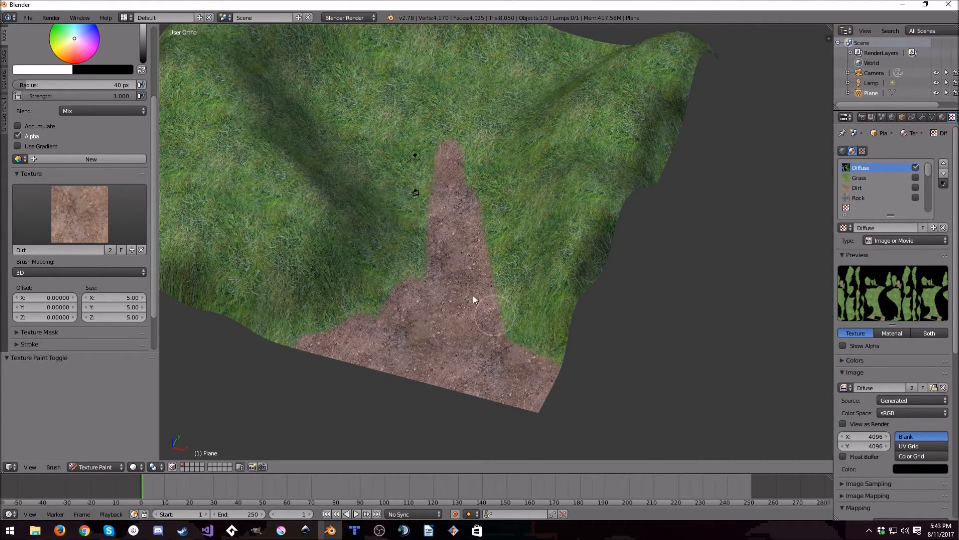
pyautogui.scroll(4, 487, 307)
pyautogui.moveTo(433, 122)
pyautogui.mouseDown()
pyautogui.moveTo(439, 281)
pyautogui.moveTo(384, 87)
pyautogui.moveTo(371, 95)
pyautogui.moveTo(412, 329)
pyautogui.moveTo(433, 325)
pyautogui.moveTo(404, 166)
pyautogui.moveTo(420, 346)
pyautogui.moveTo(448, 188)
pyautogui.moveTo(431, 192)
pyautogui.mouseUp()
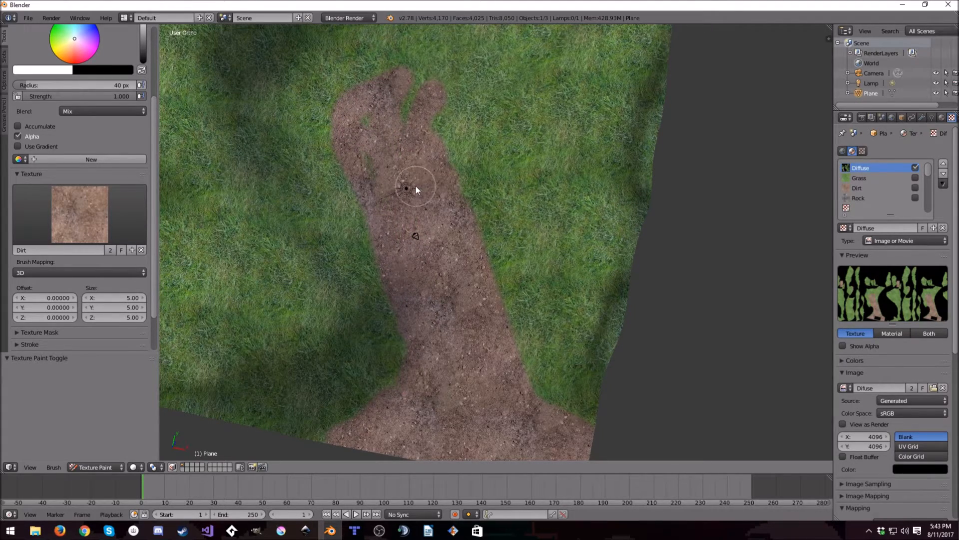
# - Extend the dirt path through the valley to the terrain's opposite edge and fill in its remaining grass gaps
pyautogui.scroll(-4, 416, 186)
pyautogui.moveTo(599, 119)
pyautogui.mouseDown()
pyautogui.moveTo(475, 248)
pyautogui.moveTo(511, 249)
pyautogui.moveTo(561, 228)
pyautogui.moveTo(631, 258)
pyautogui.mouseUp()
pyautogui.moveTo(632, 259)
pyautogui.mouseDown(button='middle')
pyautogui.moveTo(433, 225)
pyautogui.moveTo(457, 259)
pyautogui.mouseUp(button='middle')
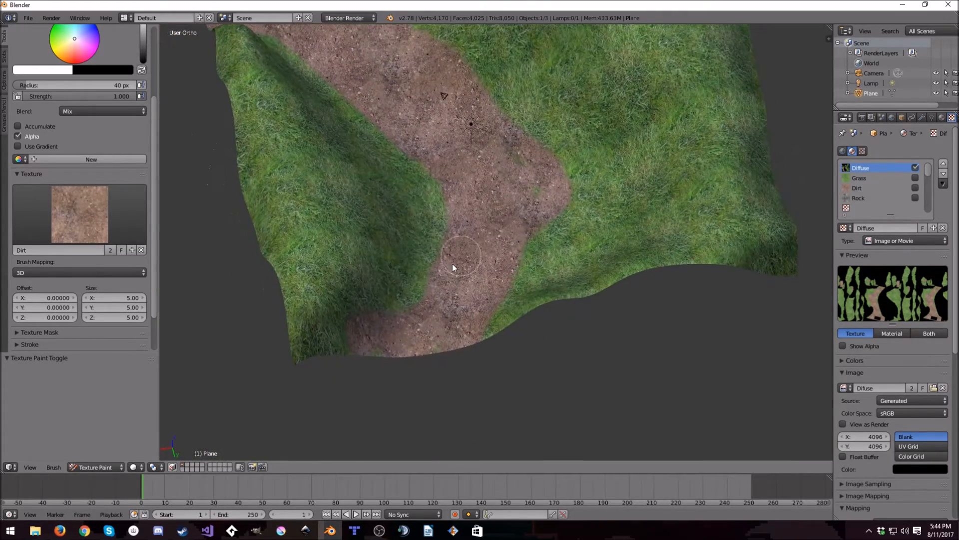
pyautogui.moveTo(516, 254); pyautogui.dragTo(496, 253, button='middle')
# - Switch the terrain from Texture Paint to Object Mode and add a Hemi lamp
pyautogui.click(104, 467)
pyautogui.click(133, 466)
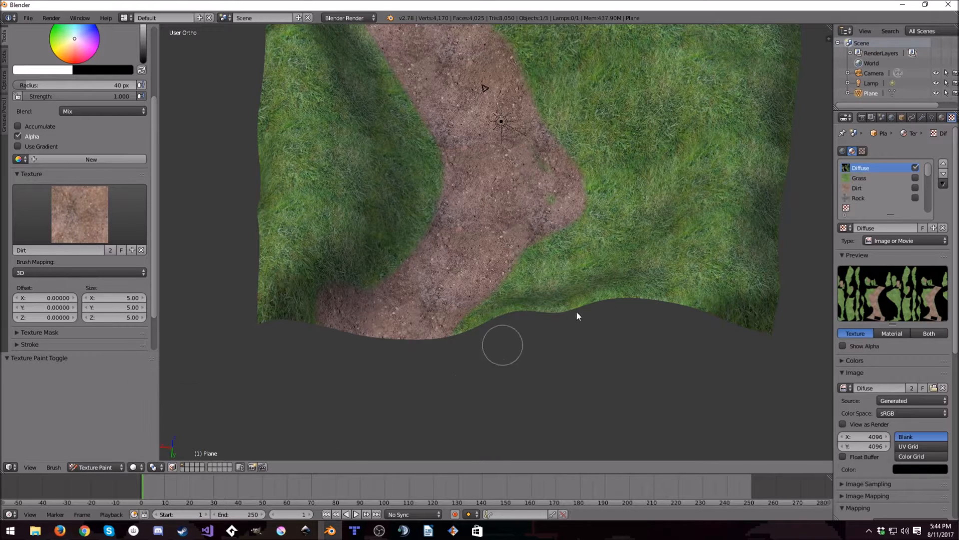
pyautogui.click(95, 467)
pyautogui.click(95, 455)
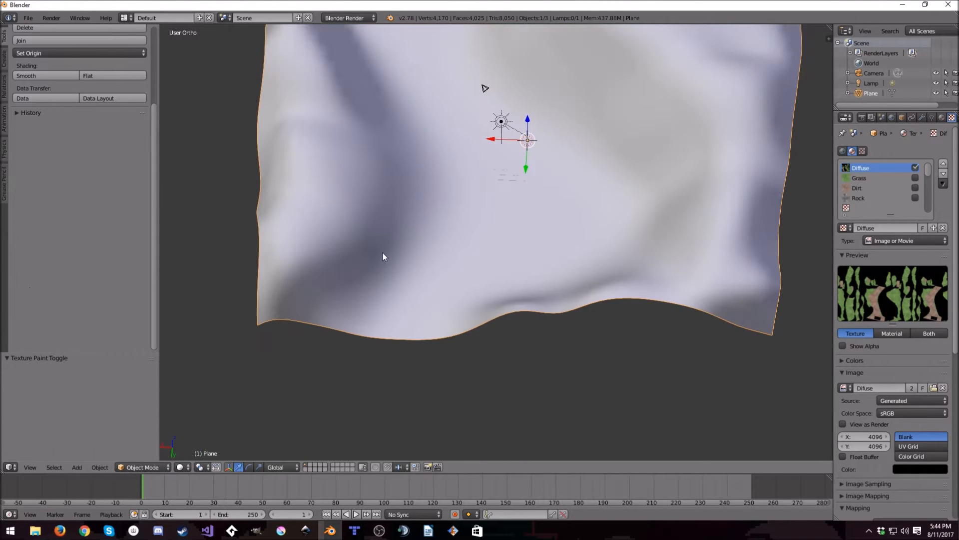
pyautogui.hotkey('shift', 'a')
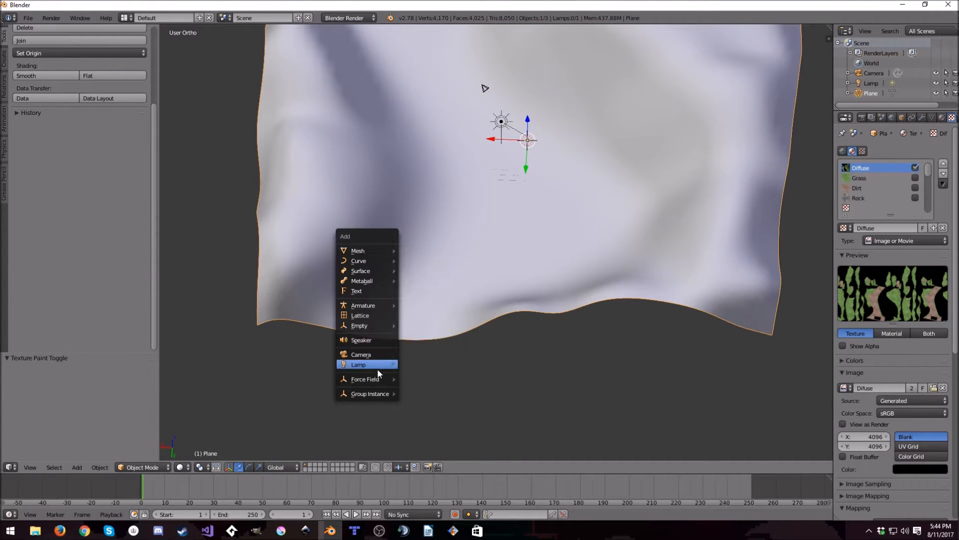
pyautogui.moveTo(389, 365)
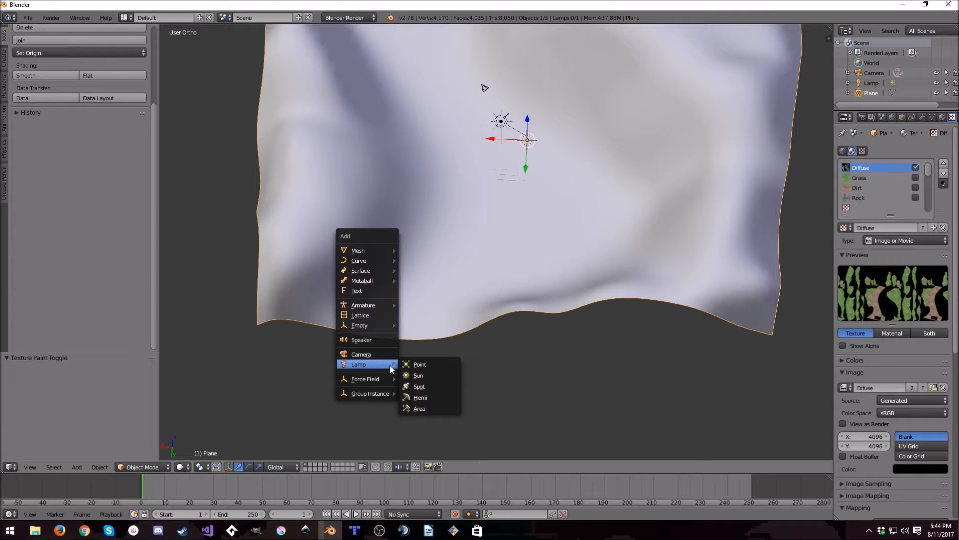
pyautogui.click(433, 394)
# - Set the viewport shading to Texture and reduce the Hemi lamp's energy to 0.1
pyautogui.click(180, 467)
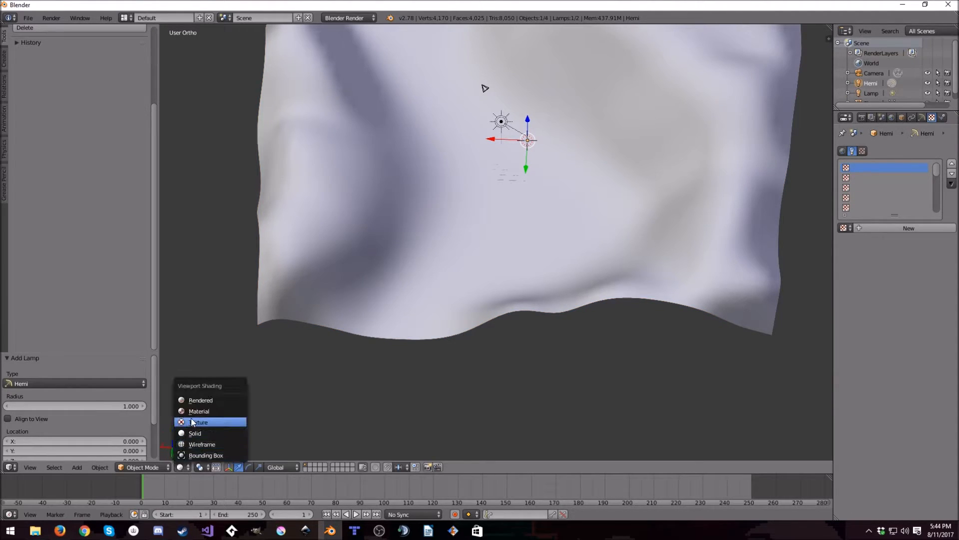
pyautogui.click(201, 426)
pyautogui.moveTo(410, 210); pyautogui.dragTo(504, 265, button='middle')
pyautogui.click(922, 117)
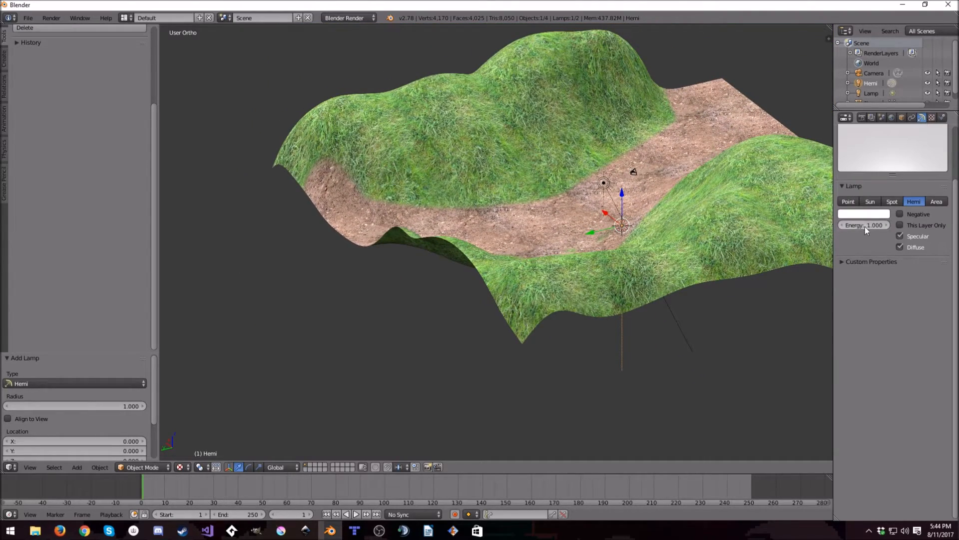
pyautogui.press('Return')
pyautogui.moveTo(743, 206); pyautogui.dragTo(583, 180, button='middle')
# - Select the terrain plane again and return it to Texture Paint mode
pyautogui.click(146, 467)
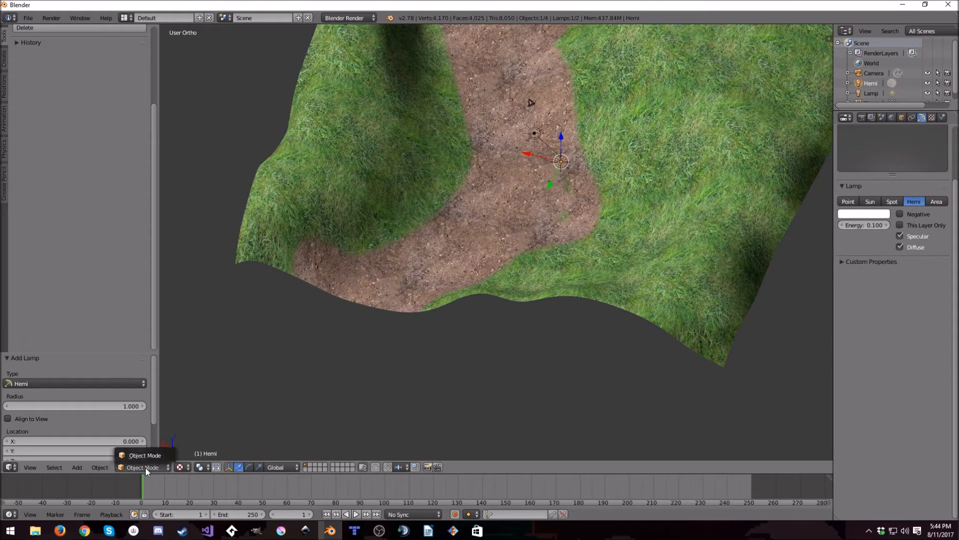
pyautogui.rightClick(436, 259)
pyautogui.click(149, 467)
pyautogui.click(165, 401)
pyautogui.moveTo(228, 394)
pyautogui.mouseDown(button='middle')
pyautogui.moveTo(587, 214)
pyautogui.moveTo(560, 223)
pyautogui.mouseUp(button='middle')
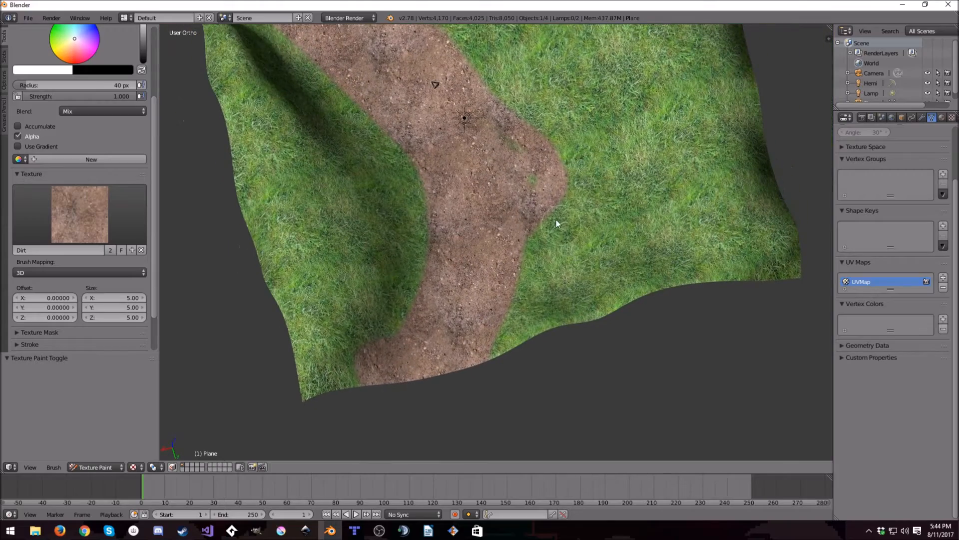
# - Paint dirt over the leftover grass spots at the path's bend and widen the dirt area across the valley floor
pyautogui.moveTo(498, 130)
pyautogui.mouseDown()
pyautogui.moveTo(531, 241)
pyautogui.moveTo(560, 228)
pyautogui.moveTo(538, 229)
pyautogui.mouseUp()
pyautogui.moveTo(539, 229)
pyautogui.mouseDown(button='middle')
pyautogui.moveTo(579, 201)
pyautogui.moveTo(483, 174)
pyautogui.mouseUp(button='middle')
pyautogui.moveTo(441, 162); pyautogui.dragTo(494, 198)
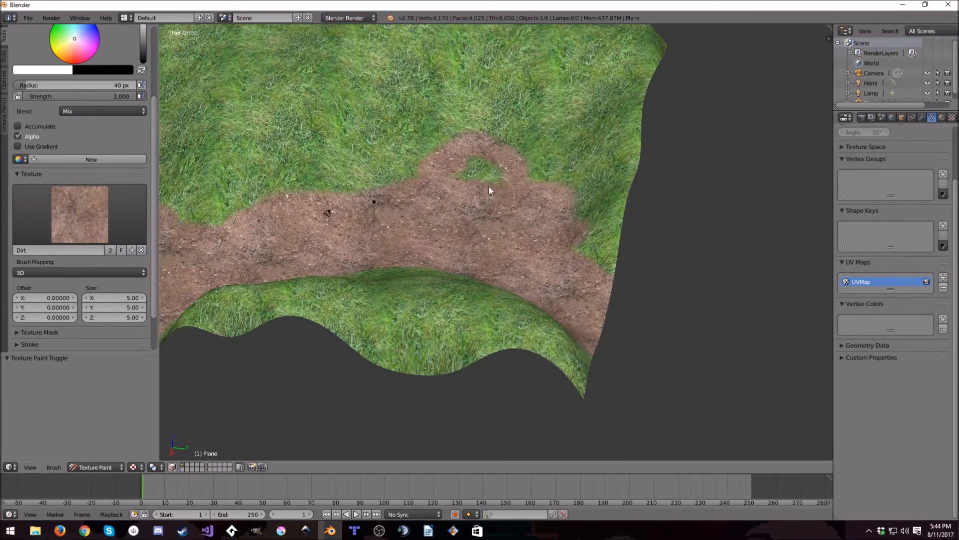
pyautogui.moveTo(481, 166)
pyautogui.mouseDown(button='middle')
pyautogui.moveTo(460, 233)
pyautogui.moveTo(441, 175)
pyautogui.mouseUp(button='middle')
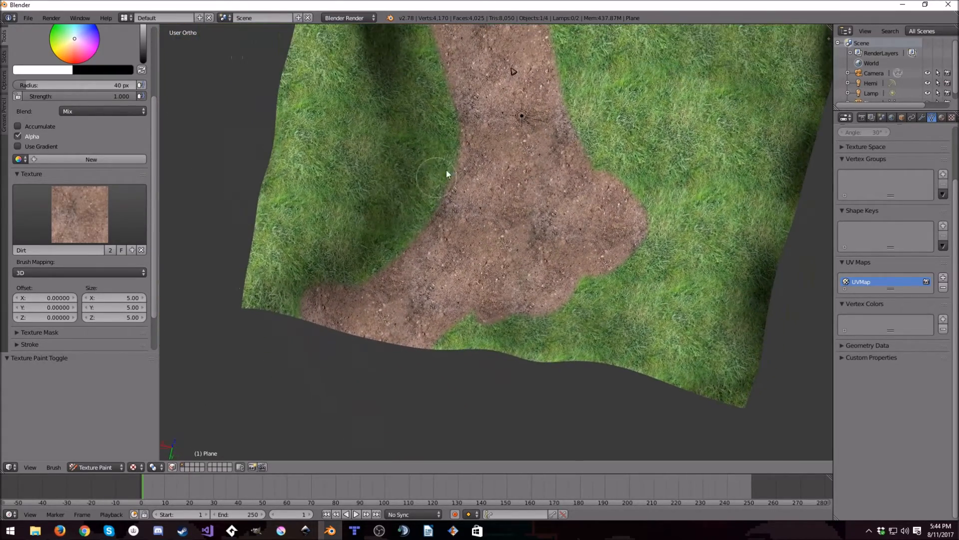
pyautogui.moveTo(568, 206)
pyautogui.mouseDown(button='middle')
pyautogui.moveTo(553, 167)
pyautogui.moveTo(518, 186)
pyautogui.moveTo(560, 275)
pyautogui.moveTo(708, 285)
pyautogui.mouseUp(button='middle')
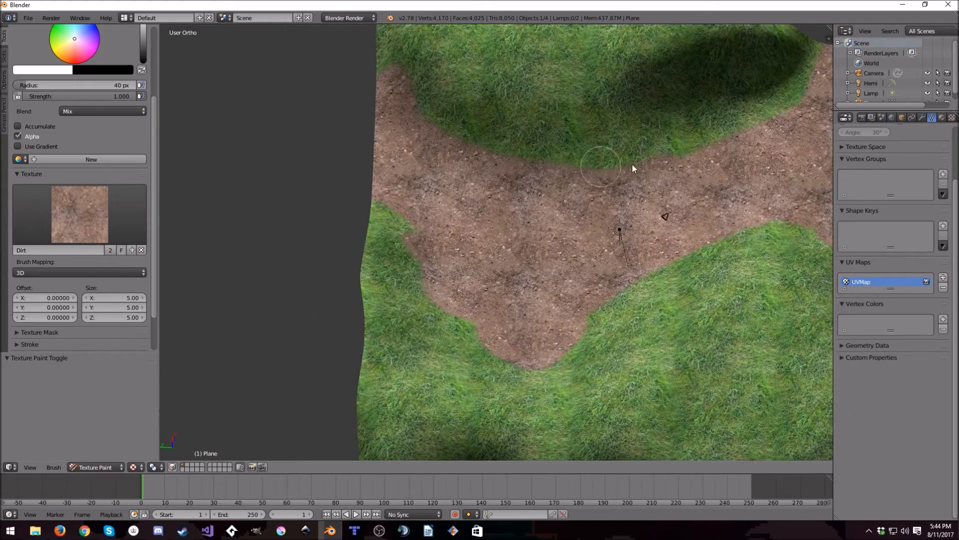
pyautogui.scroll(-3, 586, 214)
pyautogui.moveTo(542, 205)
pyautogui.mouseDown(button='middle')
pyautogui.moveTo(648, 273)
pyautogui.moveTo(505, 269)
pyautogui.moveTo(376, 355)
pyautogui.mouseUp(button='middle')
pyautogui.moveTo(463, 199)
pyautogui.mouseDown(button='middle')
pyautogui.moveTo(613, 283)
pyautogui.moveTo(599, 233)
pyautogui.mouseUp(button='middle')
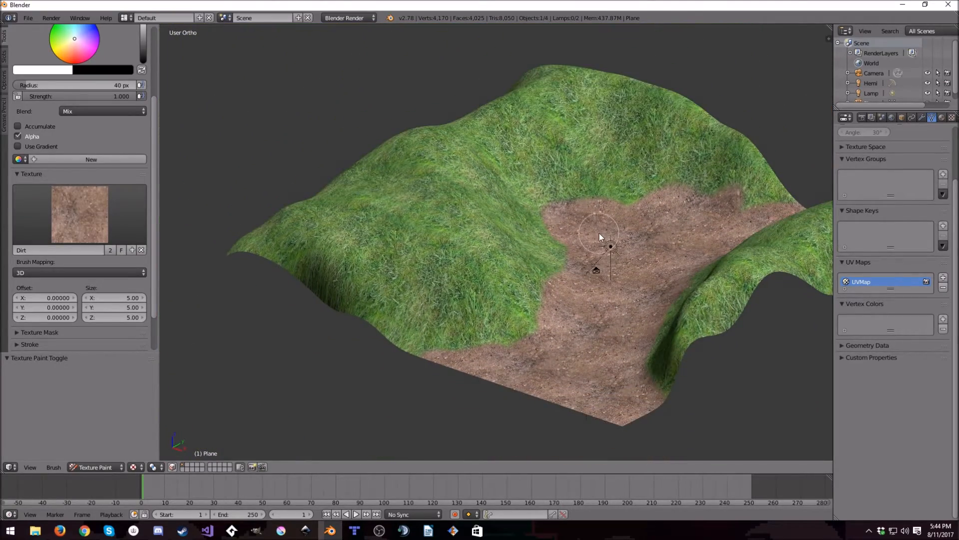
# - Assign the Rock texture to the brush and set its radius to 50 px
pyautogui.click(85, 221)
pyautogui.click(152, 268)
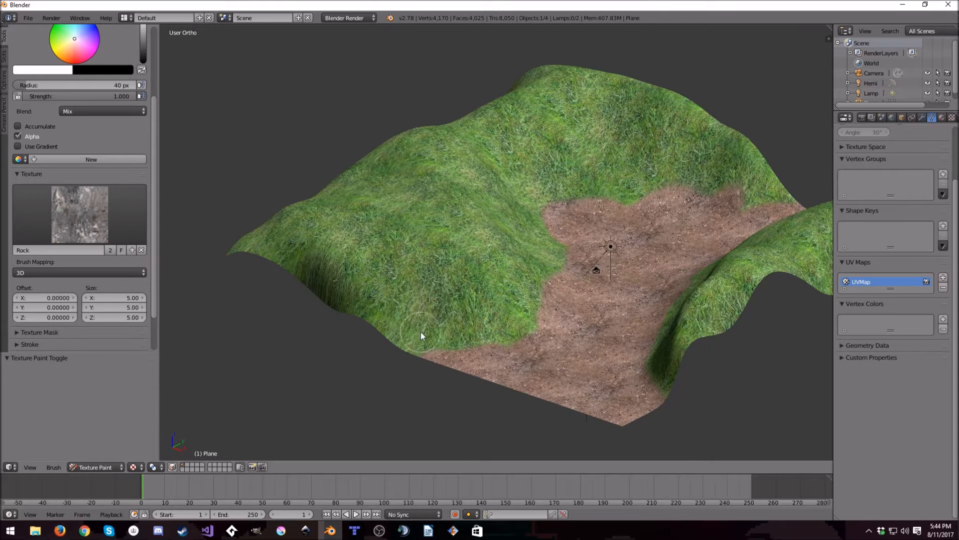
pyautogui.click(97, 84)
pyautogui.write('450')
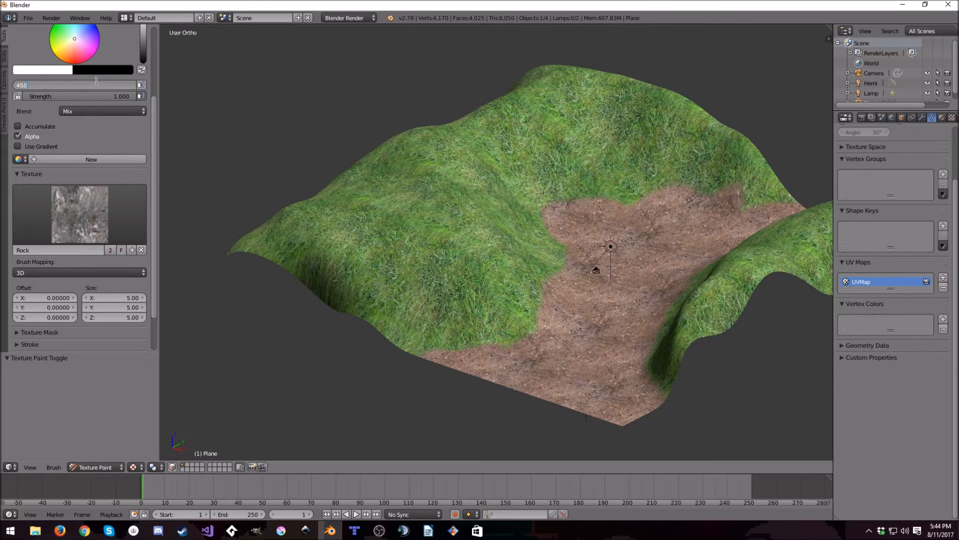
pyautogui.press('BackSpace')
pyautogui.write('50')
pyautogui.press('Return')
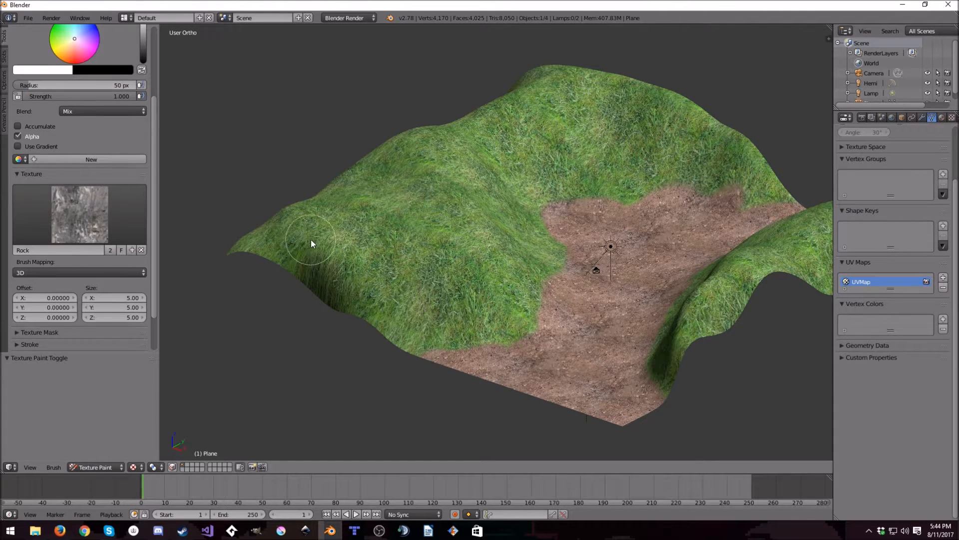
# - Paint a rock band along the foot of the large hill from edge to edge of the terrain, undoing the last stray stroke
pyautogui.moveTo(426, 328)
pyautogui.mouseDown()
pyautogui.moveTo(478, 310)
pyautogui.moveTo(439, 333)
pyautogui.moveTo(506, 328)
pyautogui.moveTo(534, 300)
pyautogui.moveTo(524, 299)
pyautogui.moveTo(509, 331)
pyautogui.mouseUp()
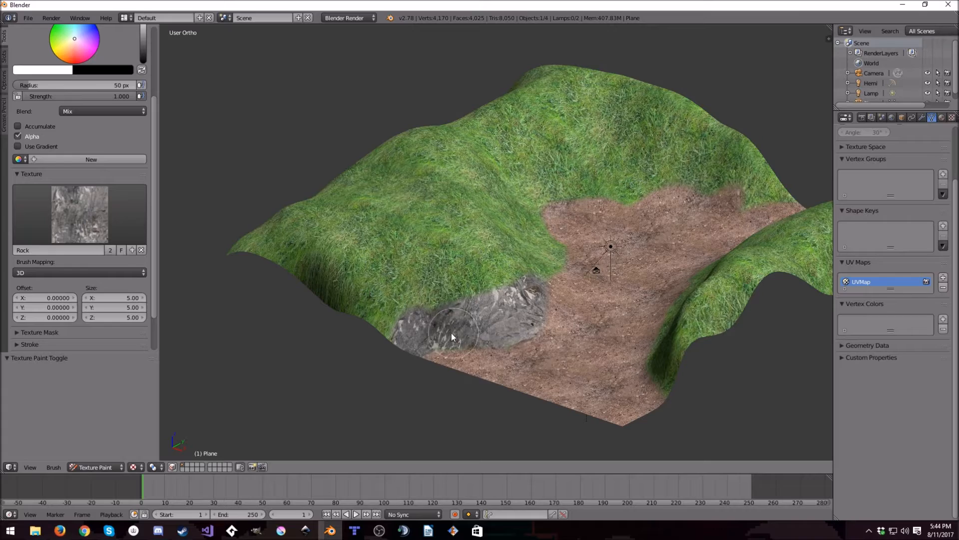
pyautogui.moveTo(416, 340)
pyautogui.mouseDown(button='middle')
pyautogui.moveTo(468, 316)
pyautogui.moveTo(460, 283)
pyautogui.mouseUp(button='middle')
pyautogui.moveTo(557, 299)
pyautogui.mouseDown()
pyautogui.moveTo(617, 295)
pyautogui.moveTo(605, 289)
pyautogui.mouseUp()
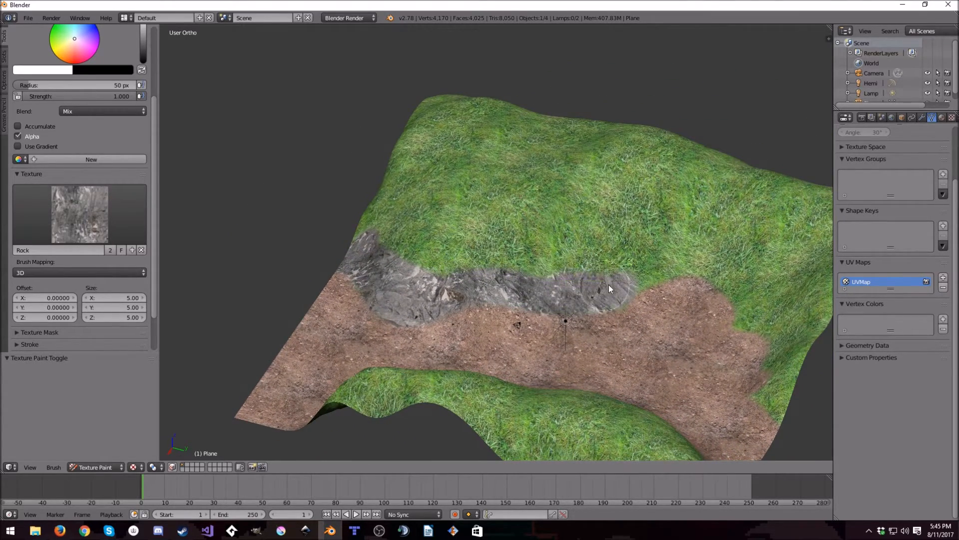
pyautogui.moveTo(608, 300); pyautogui.dragTo(690, 298, button='middle')
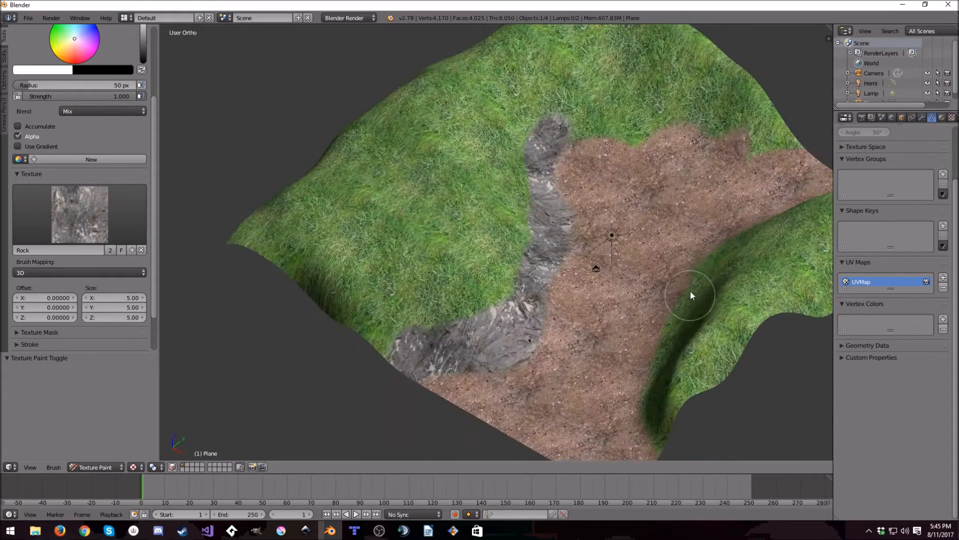
pyautogui.moveTo(573, 132); pyautogui.dragTo(641, 130)
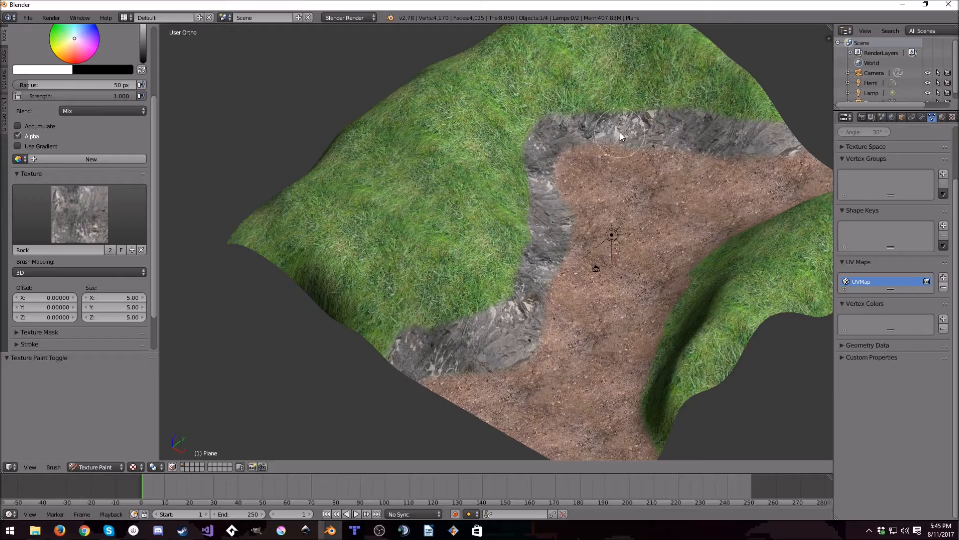
pyautogui.moveTo(792, 137)
pyautogui.mouseDown(button='middle')
pyautogui.moveTo(742, 178)
pyautogui.moveTo(545, 196)
pyautogui.moveTo(479, 175)
pyautogui.moveTo(381, 178)
pyautogui.moveTo(390, 185)
pyautogui.mouseUp(button='middle')
pyautogui.moveTo(490, 385)
pyautogui.mouseDown()
pyautogui.moveTo(341, 355)
pyautogui.moveTo(501, 382)
pyautogui.moveTo(276, 370)
pyautogui.moveTo(391, 360)
pyautogui.mouseUp()
pyautogui.hotkey('ctrl', 'z')
# - Paint a matching rock band along the foot of the opposite hill, covering the grass between slope and dirt
pyautogui.keyDown('shift'); pyautogui.moveTo(660, 245); pyautogui.dragTo(499, 273, button='middle'); pyautogui.keyUp('shift')
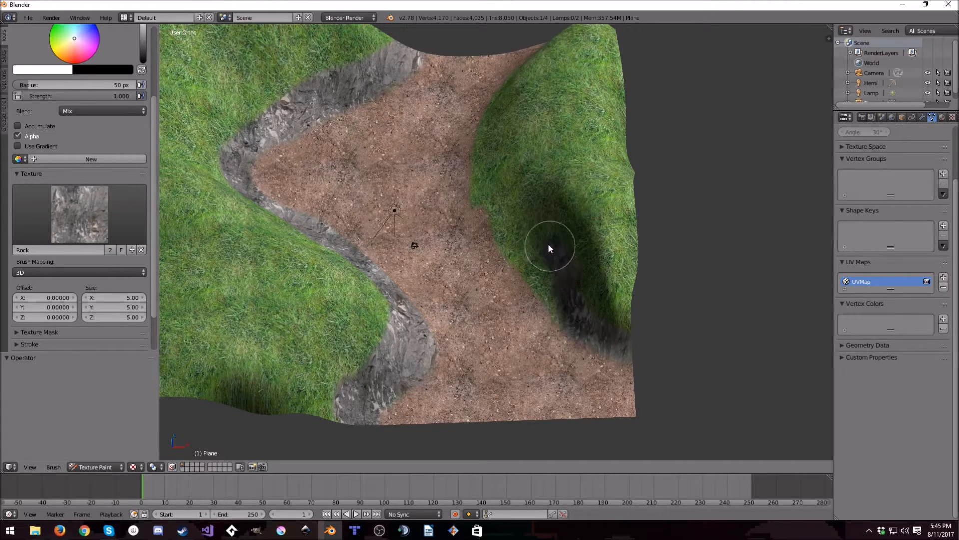
pyautogui.moveTo(501, 220); pyautogui.dragTo(496, 240, button='middle')
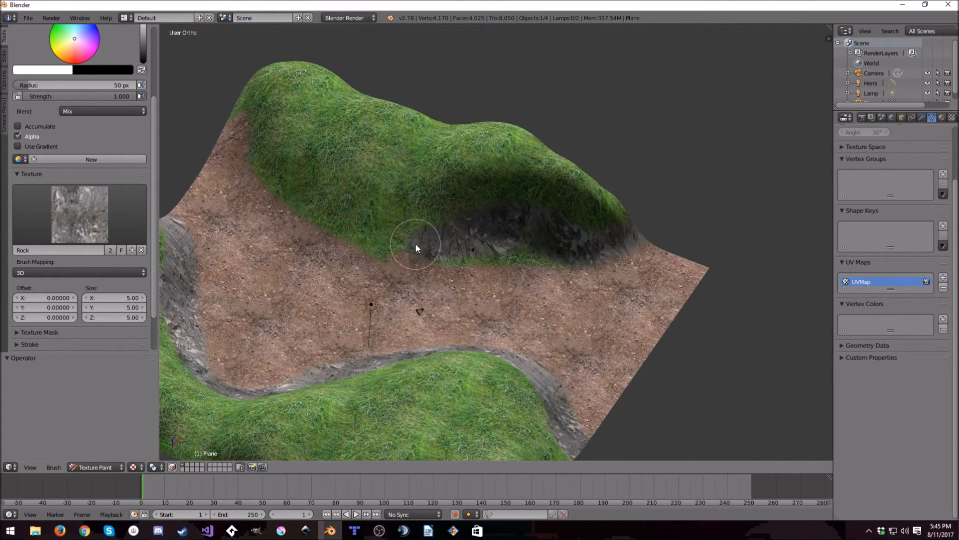
pyautogui.moveTo(428, 246)
pyautogui.mouseDown()
pyautogui.moveTo(304, 202)
pyautogui.moveTo(346, 227)
pyautogui.moveTo(467, 244)
pyautogui.mouseUp()
pyautogui.moveTo(466, 244)
pyautogui.mouseDown(button='middle')
pyautogui.moveTo(575, 295)
pyautogui.moveTo(504, 319)
pyautogui.moveTo(433, 250)
pyautogui.mouseUp(button='middle')
pyautogui.moveTo(446, 284)
pyautogui.mouseDown()
pyautogui.moveTo(549, 320)
pyautogui.moveTo(470, 301)
pyautogui.moveTo(418, 263)
pyautogui.mouseUp()
pyautogui.moveTo(427, 252)
pyautogui.mouseDown(button='middle')
pyautogui.moveTo(475, 281)
pyautogui.moveTo(443, 313)
pyautogui.moveTo(502, 284)
pyautogui.mouseUp(button='middle')
pyautogui.moveTo(501, 286)
pyautogui.mouseDown()
pyautogui.moveTo(538, 302)
pyautogui.moveTo(625, 275)
pyautogui.moveTo(671, 230)
pyautogui.mouseUp()
pyautogui.moveTo(650, 259)
pyautogui.mouseDown(button='middle')
pyautogui.moveTo(718, 281)
pyautogui.moveTo(417, 332)
pyautogui.moveTo(374, 317)
pyautogui.moveTo(592, 319)
pyautogui.moveTo(684, 276)
pyautogui.moveTo(662, 302)
pyautogui.moveTo(673, 244)
pyautogui.moveTo(585, 276)
pyautogui.moveTo(540, 250)
pyautogui.moveTo(421, 238)
pyautogui.moveTo(574, 275)
pyautogui.moveTo(393, 233)
pyautogui.mouseUp(button='middle')
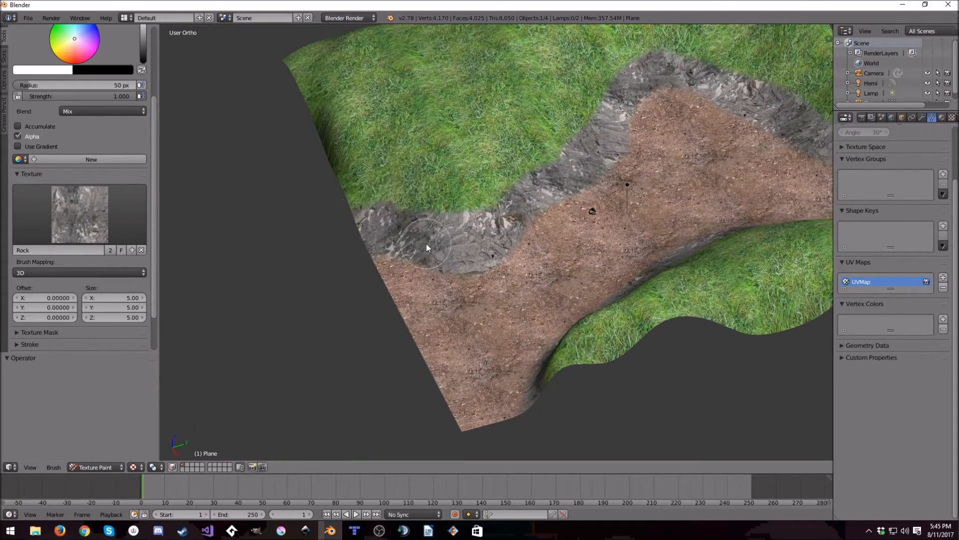
# - Assign the Dirt texture to the brush and touch up the dirt where it meets the rock bands
pyautogui.click(80, 214)
pyautogui.click(76, 270)
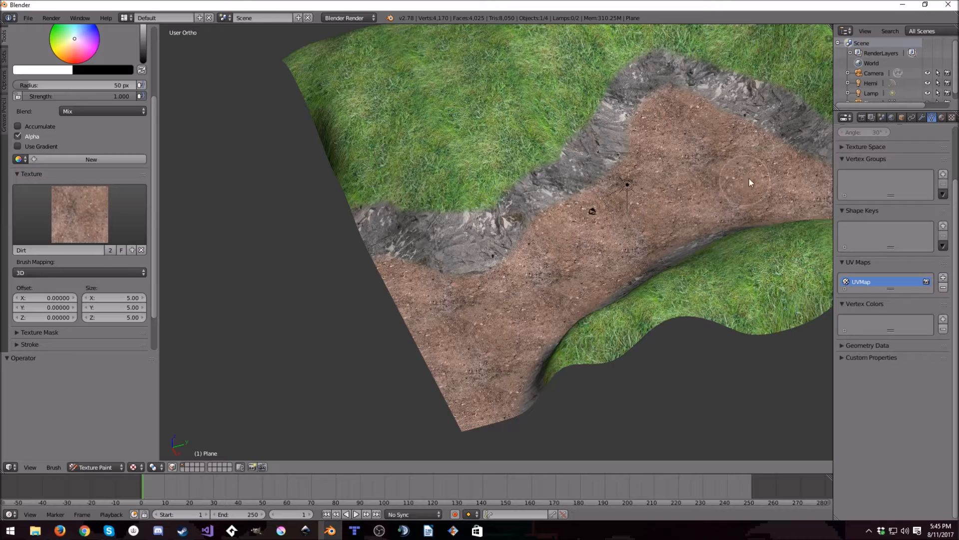
pyautogui.moveTo(711, 124); pyautogui.dragTo(435, 227, button='middle')
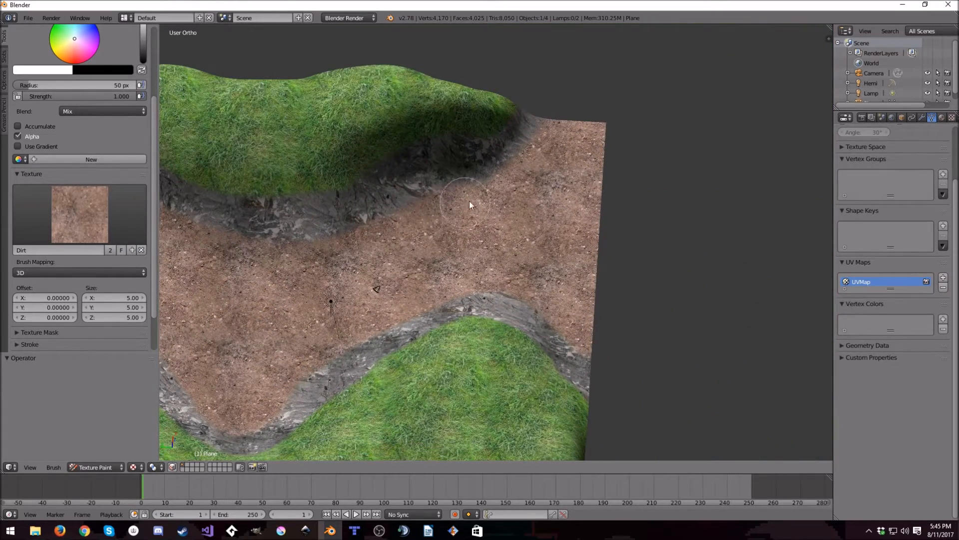
pyautogui.moveTo(552, 253); pyautogui.dragTo(407, 220, button='middle')
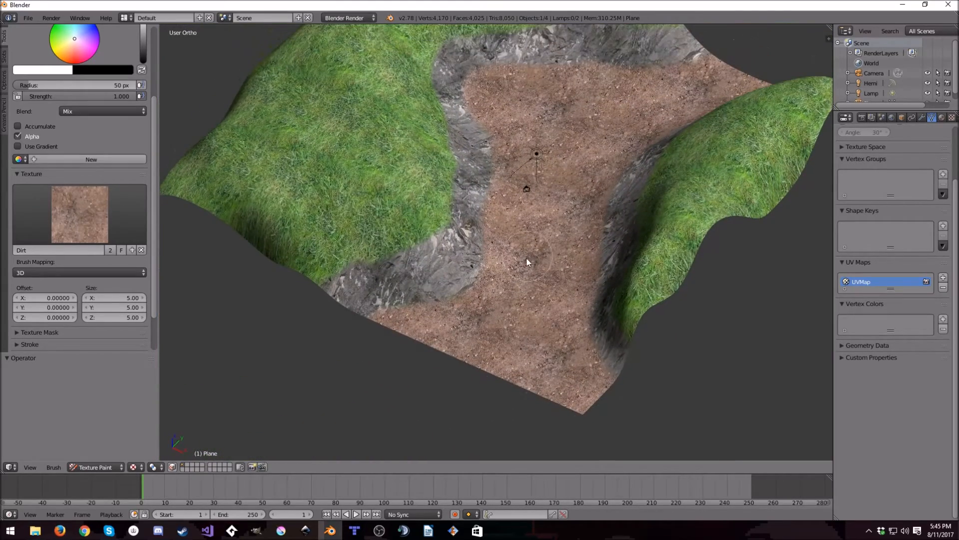
# - Assign the Rock texture to the brush again and set its strength to 0.1
pyautogui.click(80, 214)
pyautogui.click(156, 265)
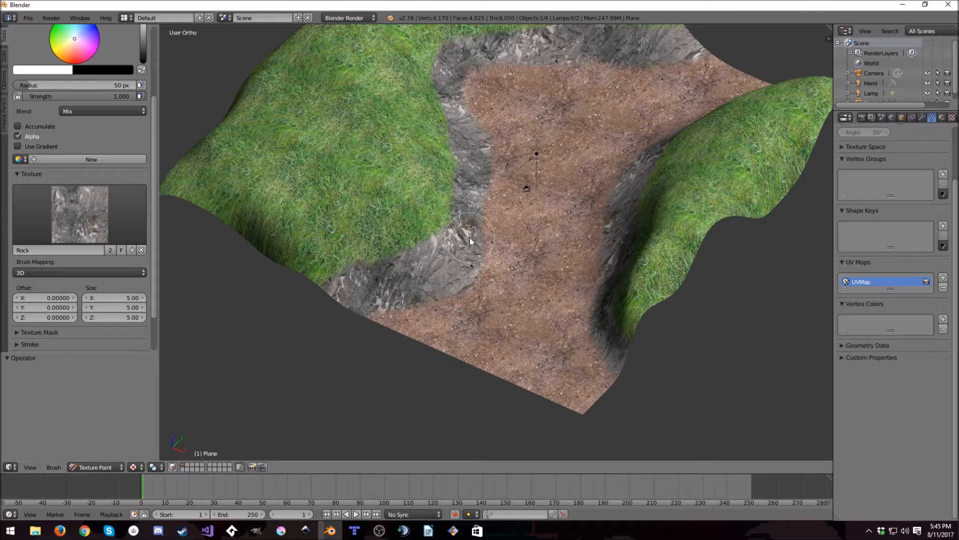
pyautogui.scroll(-4, 476, 247)
pyautogui.scroll(4, 479, 244)
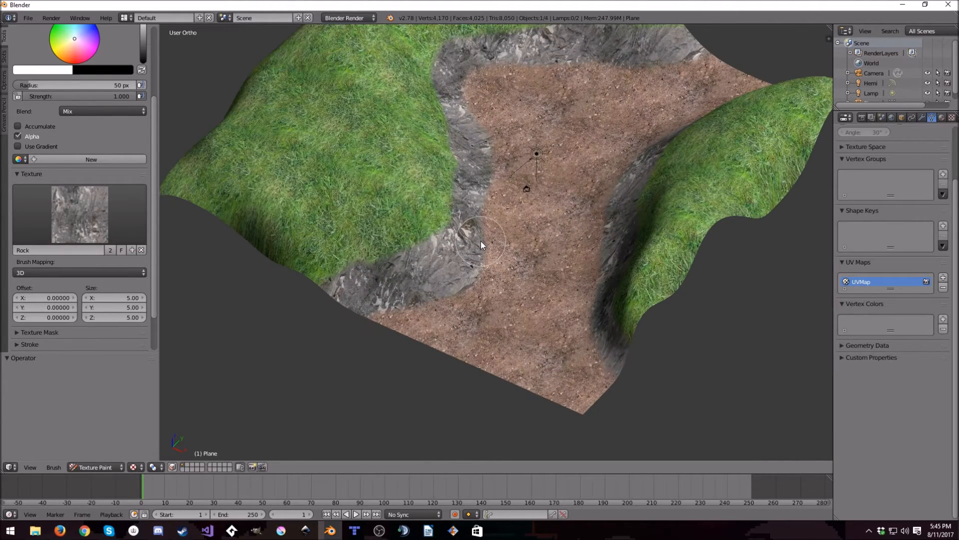
pyautogui.click(107, 95)
pyautogui.write('0.1')
pyautogui.press('Return')
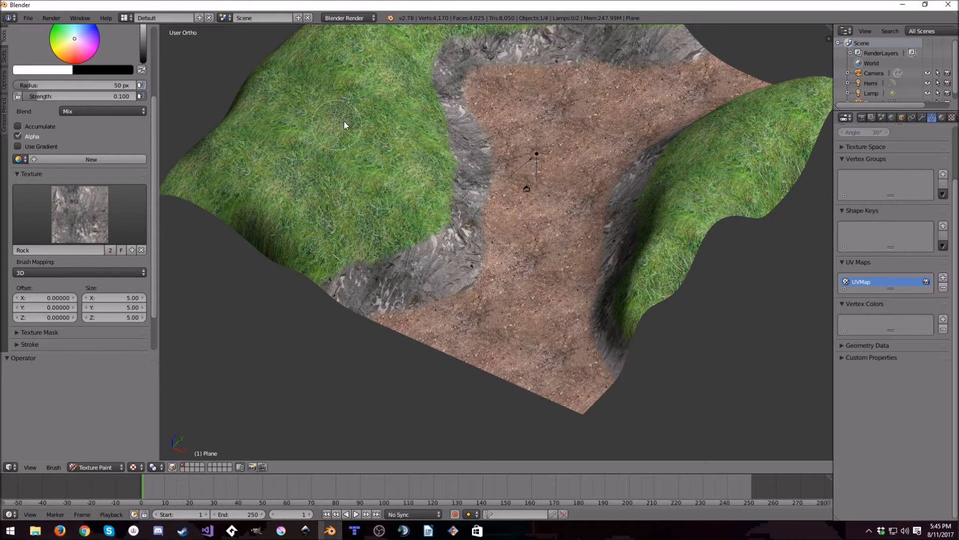
# - Set the brush strength to 0.3 and try a rock stroke over the large hill's grass
pyautogui.click(80, 96)
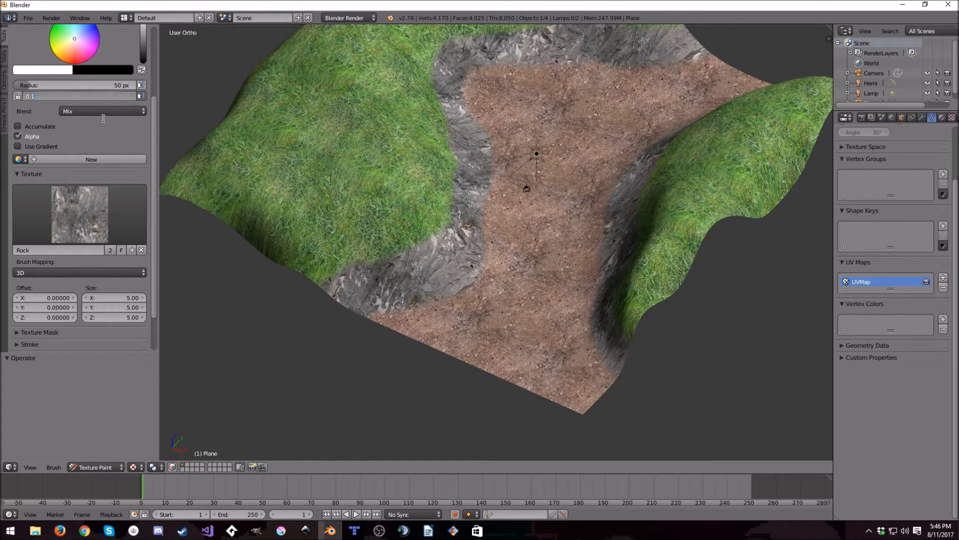
pyautogui.press('Return')
pyautogui.click(63, 96)
pyautogui.write('0.')
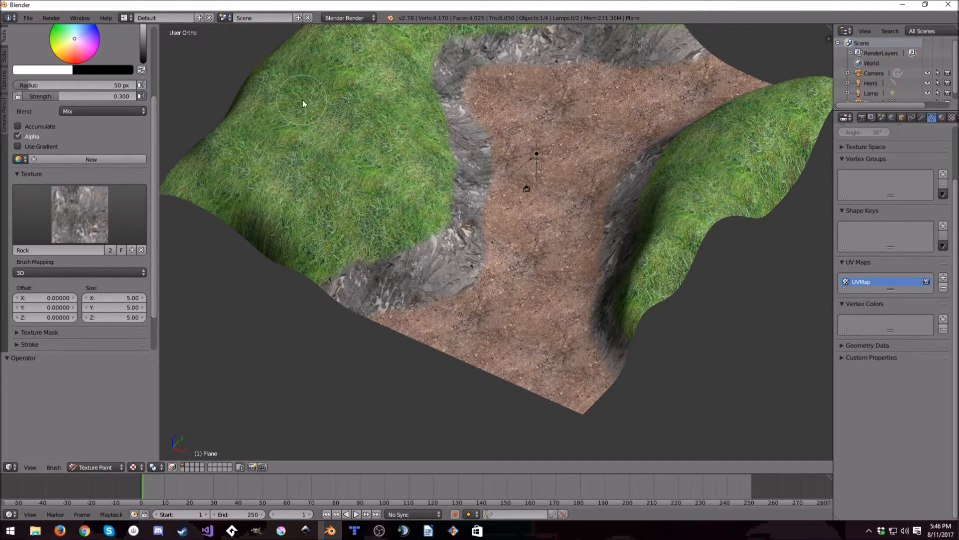
pyautogui.moveTo(403, 160); pyautogui.dragTo(439, 233, button='middle')
# - Set the brush strength to 0.5, try blending rock into the hill's grass, and undo the last stroke
pyautogui.click(115, 97)
pyautogui.write('0.5')
pyautogui.press('Return')
pyautogui.moveTo(299, 125)
pyautogui.mouseDown()
pyautogui.moveTo(334, 158)
pyautogui.moveTo(328, 124)
pyautogui.mouseUp()
pyautogui.scroll(5, 326, 190)
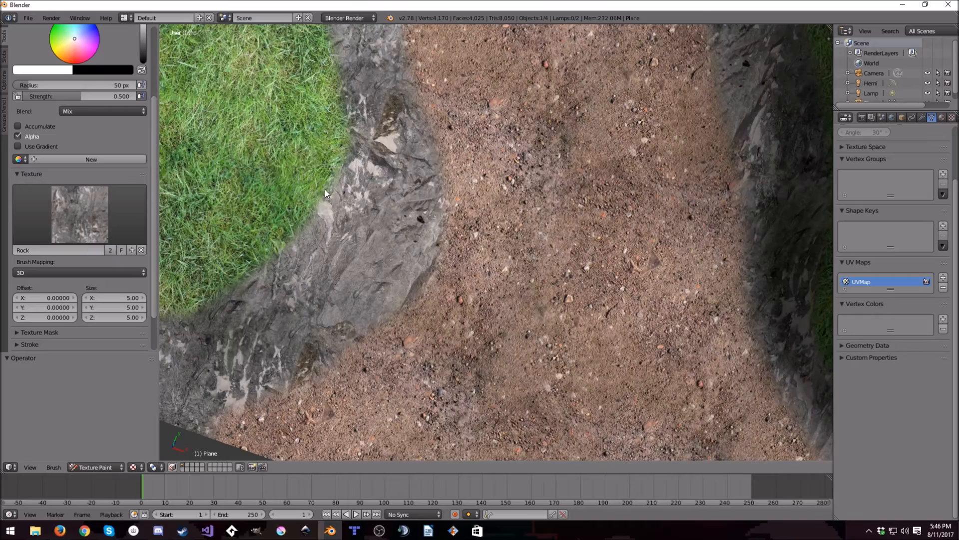
pyautogui.keyDown('shift'); pyautogui.moveTo(272, 185); pyautogui.dragTo(724, 404, button='middle'); pyautogui.keyUp('shift')
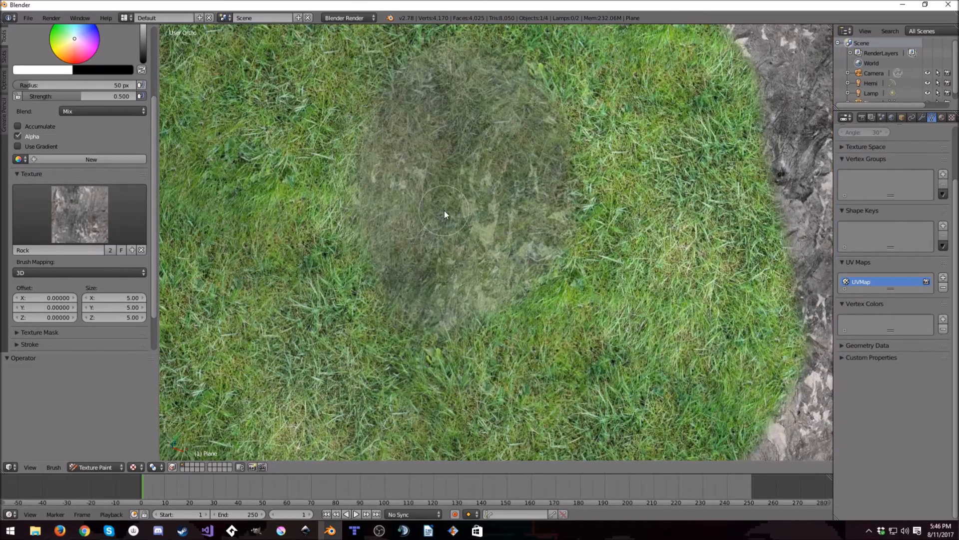
pyautogui.hotkey('ctrl', 'z')
# - Try a rock stroke on the grass with the Add blend mode, undo it, and restore the Mix blend mode
pyautogui.click(130, 111)
pyautogui.click(112, 132)
pyautogui.moveTo(539, 181); pyautogui.dragTo(431, 244)
pyautogui.hotkey('ctrl', 'z')
pyautogui.click(79, 108)
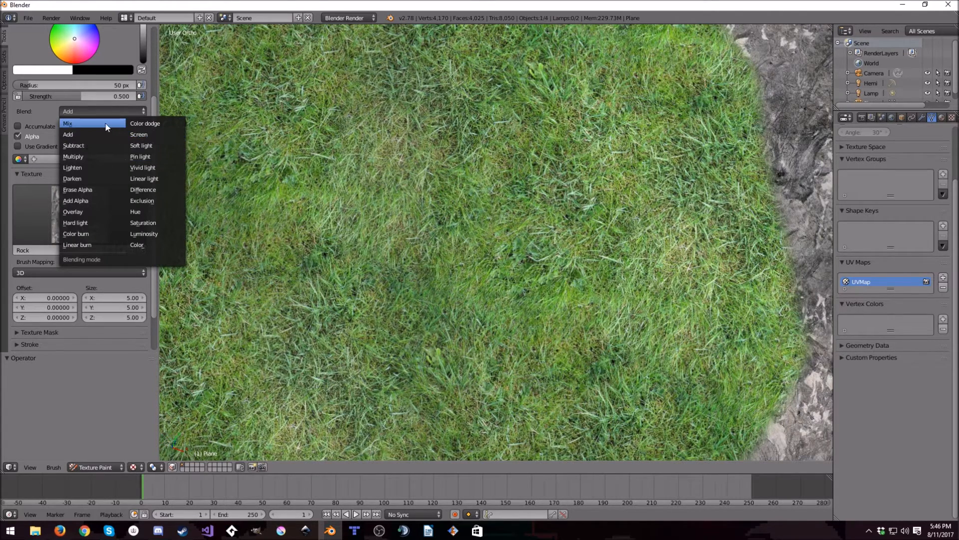
pyautogui.click(87, 123)
# - Set the brush strength to 0.8 and paint a small rock patch in the hill's grass
pyautogui.click(118, 96)
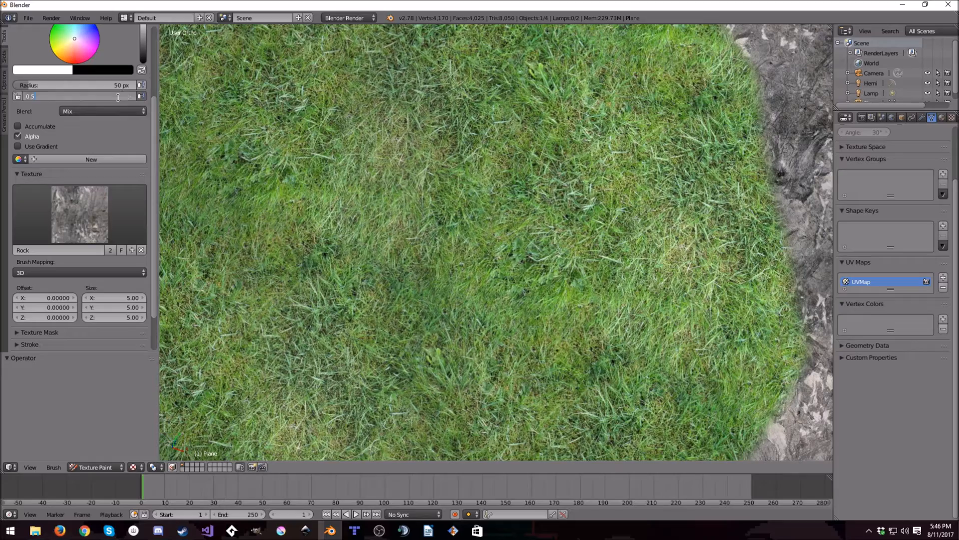
pyautogui.write('0.8')
pyautogui.press('Return')
pyautogui.moveTo(467, 178)
pyautogui.mouseDown()
pyautogui.moveTo(508, 219)
pyautogui.moveTo(488, 197)
pyautogui.moveTo(461, 274)
pyautogui.mouseUp()
pyautogui.scroll(-5, 472, 188)
pyautogui.scroll(4, 471, 188)
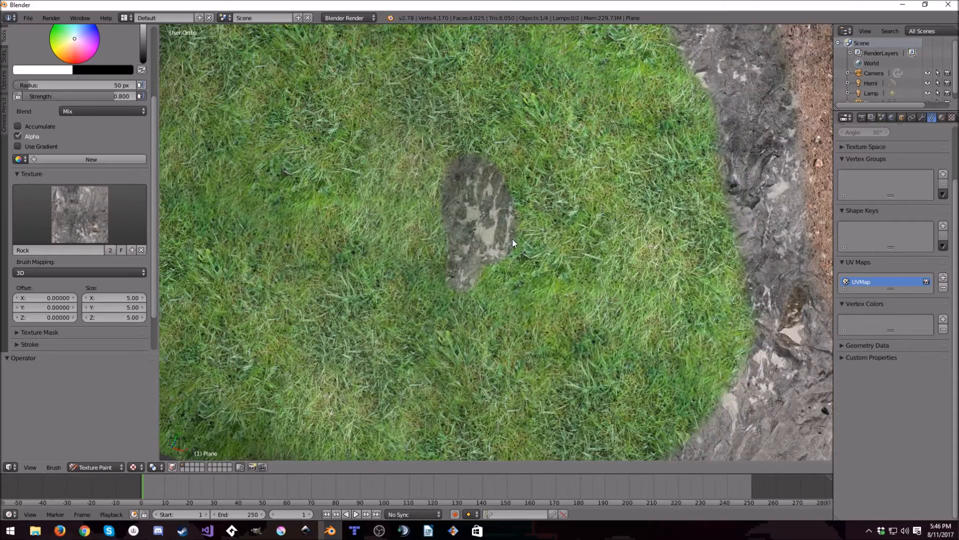
# - Undo the rock patch on the hill's grass and switch the brush texture to Dirt
pyautogui.moveTo(507, 234); pyautogui.dragTo(464, 214, button='middle')
pyautogui.hotkey('ctrl', 'z')
pyautogui.click(100, 215)
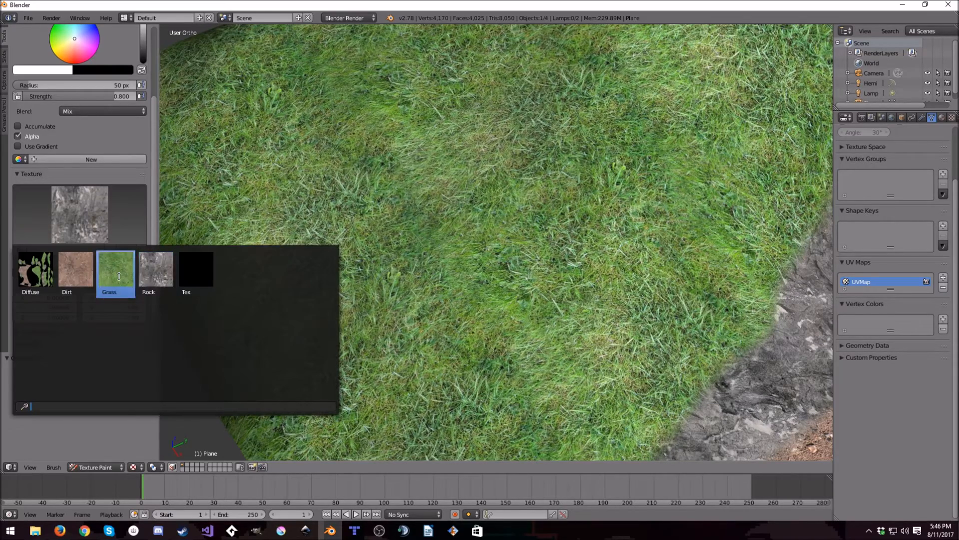
pyautogui.click(76, 270)
# - Try dirt strokes on the large hill's grass at strengths 0.8 and 0.58, undoing them
pyautogui.moveTo(520, 165)
pyautogui.mouseDown()
pyautogui.moveTo(518, 268)
pyautogui.moveTo(520, 200)
pyautogui.mouseUp()
pyautogui.scroll(-5, 523, 200)
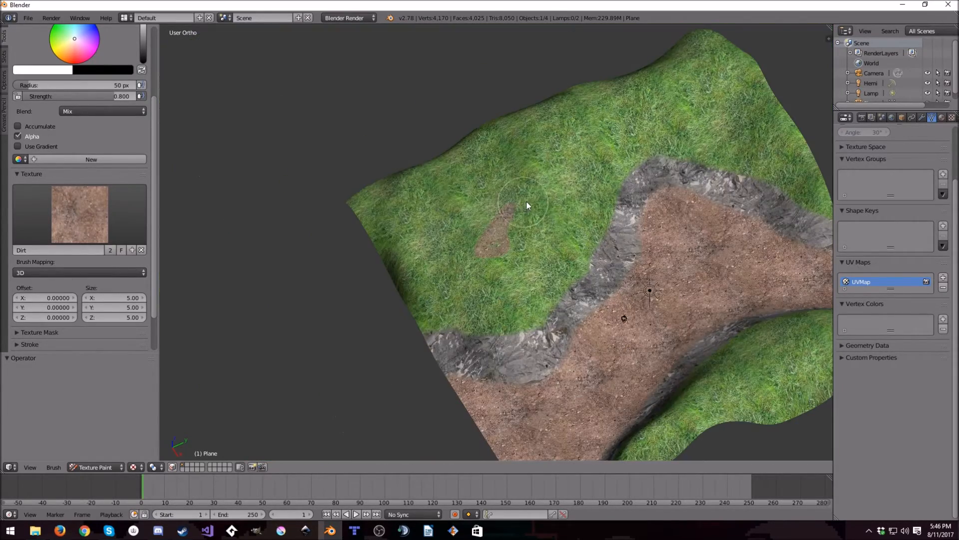
pyautogui.hotkey('ctrl', 'z')
pyautogui.moveTo(120, 96); pyautogui.dragTo(92, 96)
pyautogui.moveTo(472, 212); pyautogui.dragTo(495, 230)
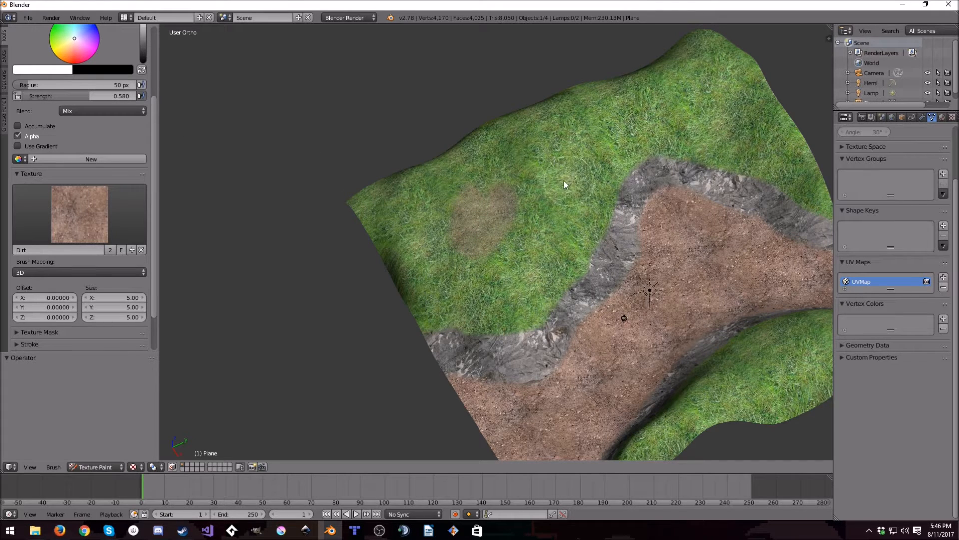
pyautogui.moveTo(463, 202)
pyautogui.mouseDown()
pyautogui.moveTo(520, 259)
pyautogui.moveTo(464, 208)
pyautogui.moveTo(502, 239)
pyautogui.mouseUp()
pyautogui.hotkey('ctrl', 'z')
# - Clear the trial strokes and paint a blended dirt trail along the large hill's grass with brush strength 0.461
pyautogui.moveTo(92, 96); pyautogui.dragTo(79, 96)
pyautogui.hotkey('ctrl', 'z')
pyautogui.hotkey('ctrl', 'z')
pyautogui.hotkey('ctrl', 'z')
pyautogui.moveTo(453, 200)
pyautogui.mouseDown()
pyautogui.moveTo(482, 185)
pyautogui.moveTo(555, 175)
pyautogui.moveTo(504, 207)
pyautogui.moveTo(552, 175)
pyautogui.mouseUp()
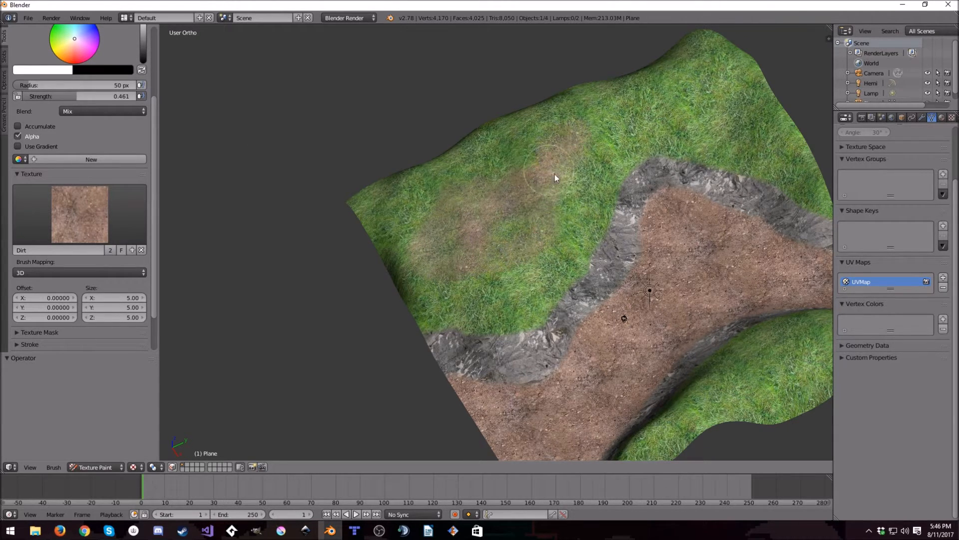
pyautogui.moveTo(619, 138)
pyautogui.mouseDown()
pyautogui.moveTo(762, 111)
pyautogui.moveTo(733, 92)
pyautogui.moveTo(550, 163)
pyautogui.moveTo(705, 124)
pyautogui.moveTo(694, 115)
pyautogui.moveTo(586, 181)
pyautogui.mouseUp()
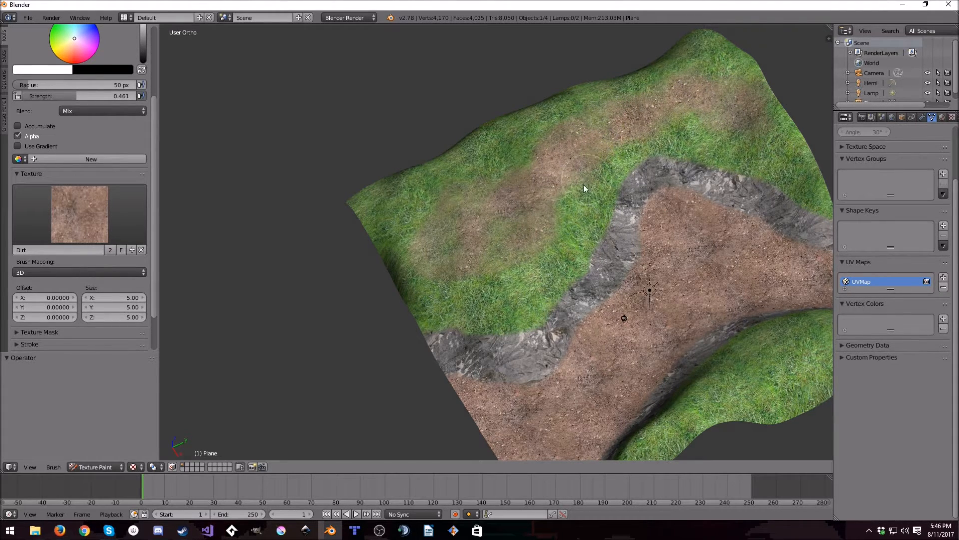
# - Paint blended dirt patches over the grass on top of the smaller hill
pyautogui.moveTo(517, 266)
pyautogui.mouseDown(button='middle')
pyautogui.moveTo(553, 252)
pyautogui.moveTo(261, 101)
pyautogui.mouseUp(button='middle')
pyautogui.moveTo(637, 222); pyautogui.dragTo(470, 165, button='middle')
pyautogui.moveTo(574, 252)
pyautogui.mouseDown()
pyautogui.moveTo(530, 134)
pyautogui.moveTo(519, 182)
pyautogui.moveTo(502, 63)
pyautogui.mouseUp()
pyautogui.moveTo(508, 184)
pyautogui.mouseDown()
pyautogui.moveTo(491, 69)
pyautogui.moveTo(573, 220)
pyautogui.moveTo(529, 178)
pyautogui.mouseUp()
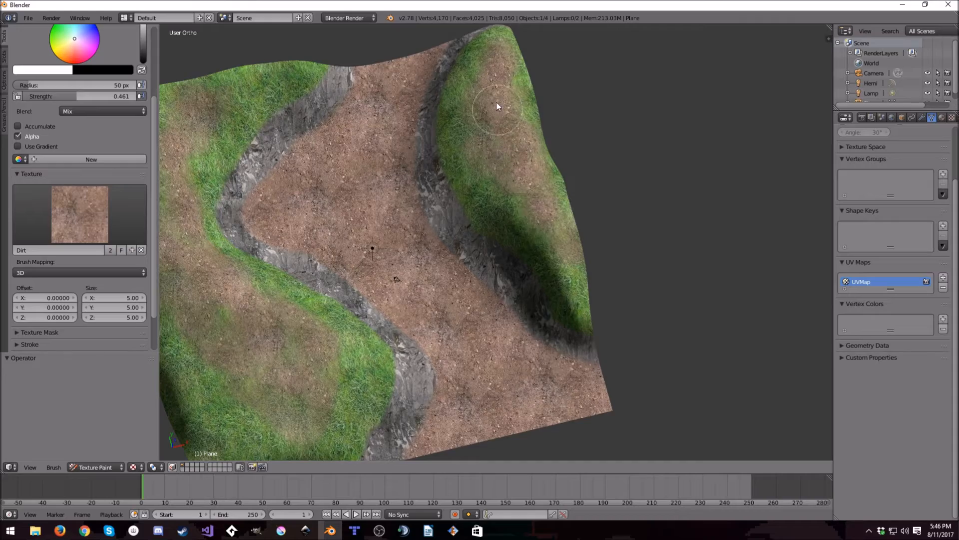
# - Switch the brush texture to Grass and try a stroke at strength 0.332 on the dirt path
pyautogui.moveTo(520, 250)
pyautogui.mouseDown(button='middle')
pyautogui.moveTo(596, 265)
pyautogui.moveTo(455, 289)
pyautogui.moveTo(309, 210)
pyautogui.mouseUp(button='middle')
pyautogui.click(80, 214)
pyautogui.click(119, 271)
pyautogui.moveTo(111, 97); pyautogui.dragTo(95, 97)
pyautogui.moveTo(397, 348); pyautogui.dragTo(434, 271)
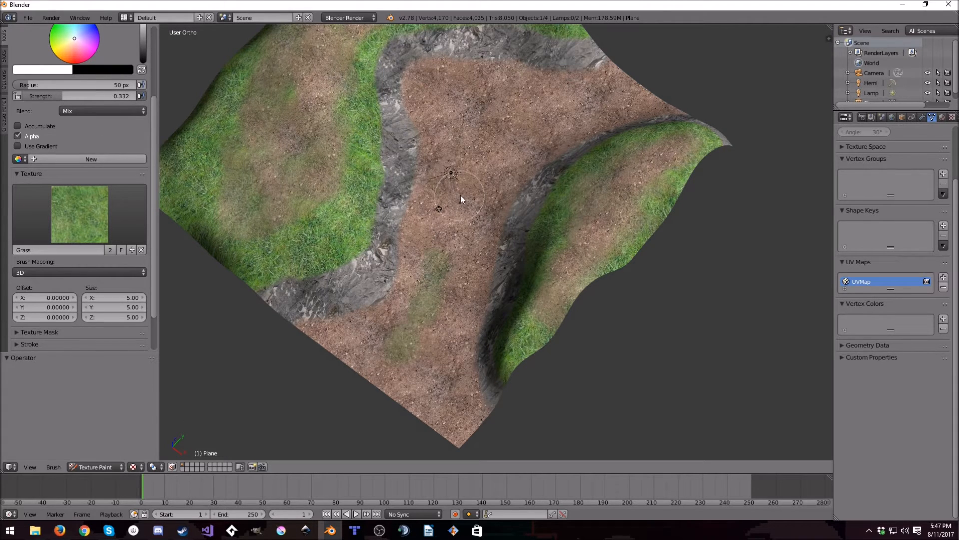
# - Undo the grass streak and try fainter grass strokes along the dirt path, lowering the brush strength to 0.194
pyautogui.moveTo(104, 96); pyautogui.dragTo(90, 96)
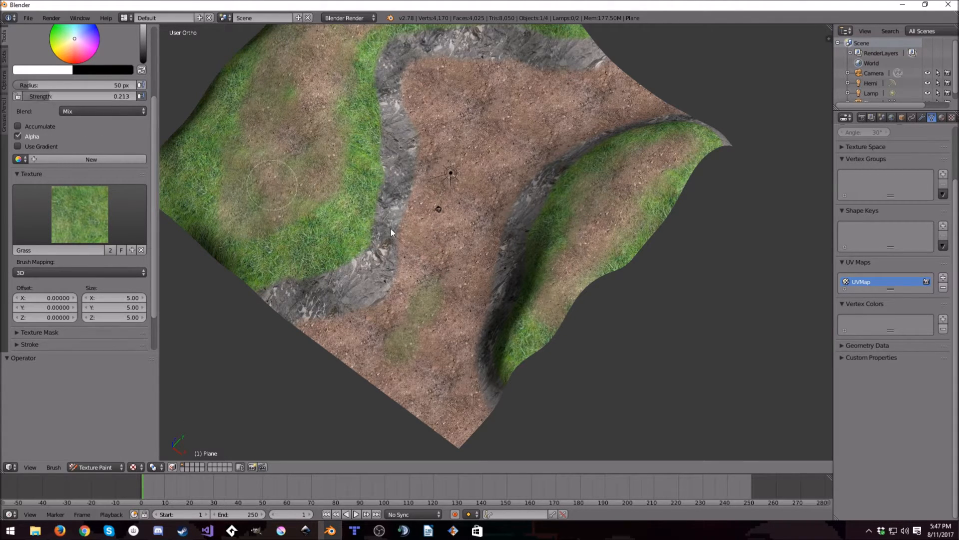
pyautogui.hotkey('ctrl', 'z')
pyautogui.moveTo(432, 343); pyautogui.dragTo(430, 290)
pyautogui.moveTo(107, 96); pyautogui.dragTo(105, 97)
pyautogui.moveTo(439, 245); pyautogui.dragTo(452, 205)
pyautogui.hotkey('ctrl', 'z')
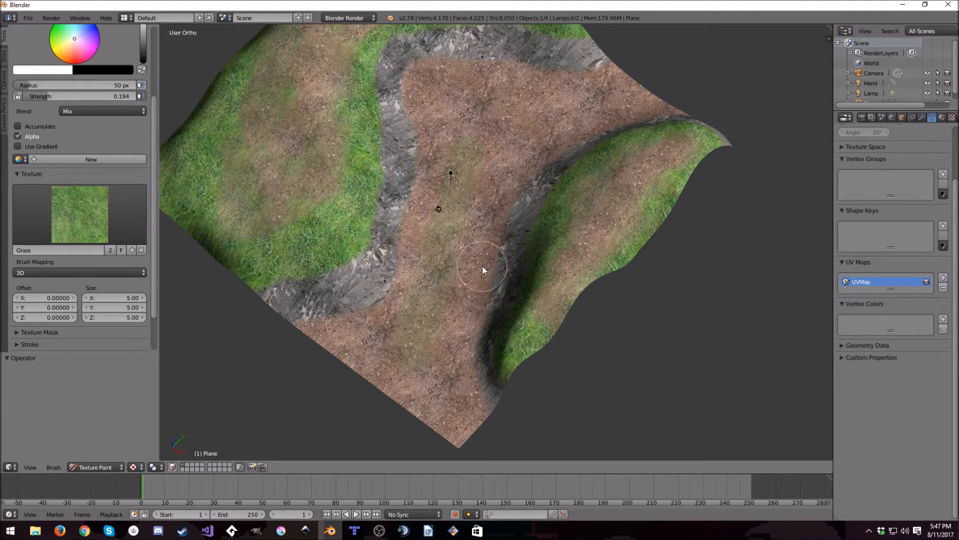
pyautogui.moveTo(430, 330); pyautogui.dragTo(460, 112)
# - Blend faint grass over the dirt patches on the hills, lowering the brush strength to 0.116
pyautogui.moveTo(500, 294); pyautogui.dragTo(553, 279, button='middle')
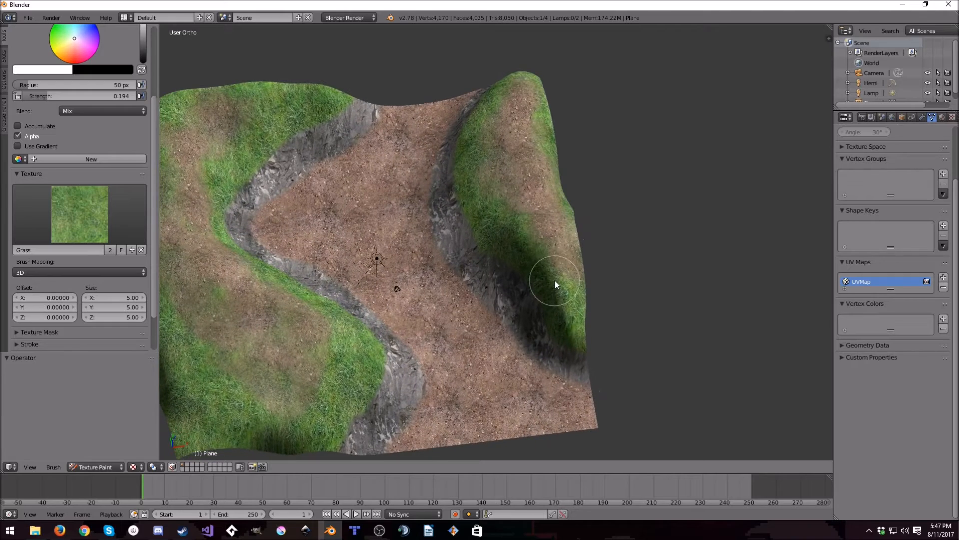
pyautogui.moveTo(564, 208); pyautogui.dragTo(529, 154, button='middle')
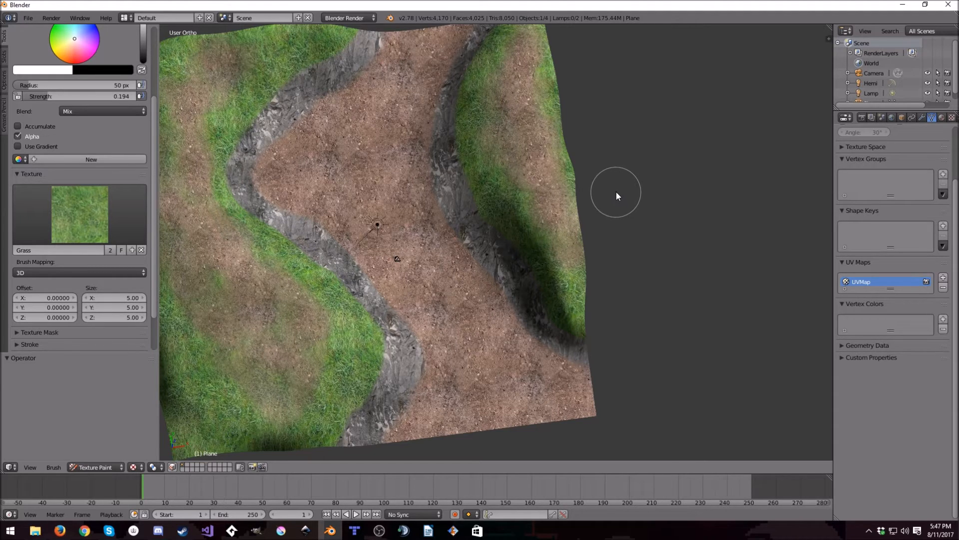
pyautogui.click(85, 97)
pyautogui.write('0.047')
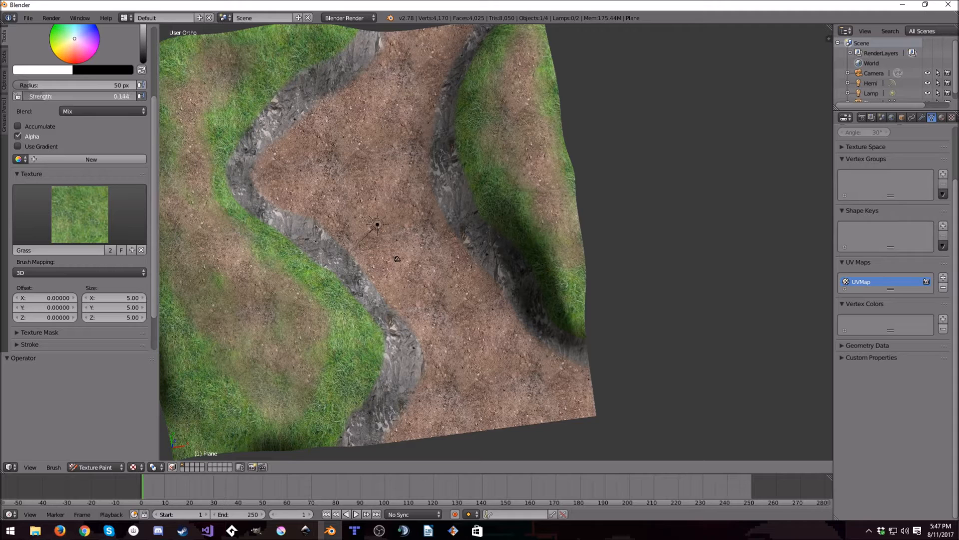
pyautogui.press('Return')
pyautogui.moveTo(506, 130)
pyautogui.mouseDown()
pyautogui.moveTo(564, 194)
pyautogui.moveTo(535, 69)
pyautogui.moveTo(516, 118)
pyautogui.mouseUp()
pyautogui.click(70, 98)
pyautogui.moveTo(71, 98); pyautogui.dragTo(85, 99)
pyautogui.moveTo(535, 113)
pyautogui.mouseDown(button='middle')
pyautogui.moveTo(322, 233)
pyautogui.moveTo(400, 75)
pyautogui.mouseUp(button='middle')
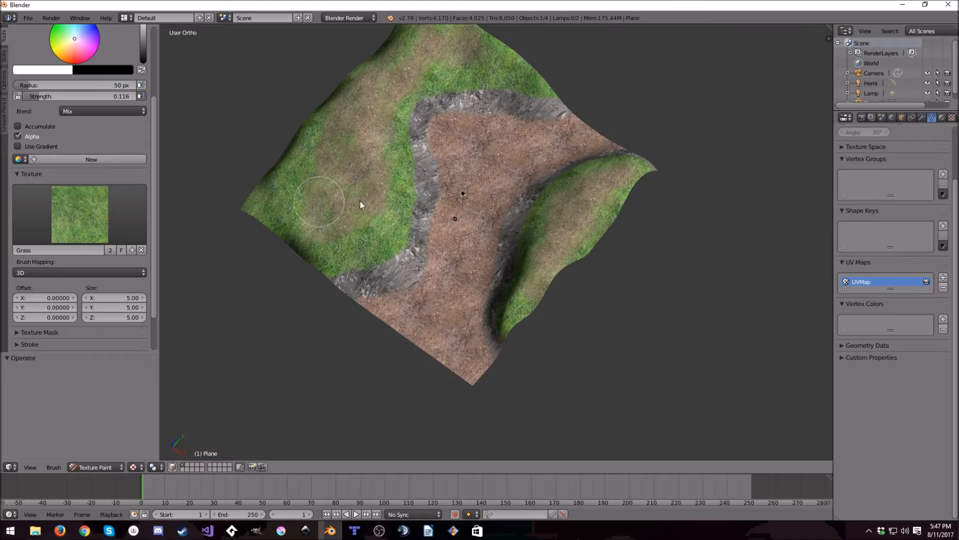
# - Check the painted terrain and switch it from Texture Paint to Object Mode
pyautogui.scroll(5, 508, 285)
pyautogui.moveTo(508, 286); pyautogui.dragTo(607, 298, button='middle')
pyautogui.scroll(-4, 514, 303)
pyautogui.scroll(2, 606, 298)
pyautogui.scroll(-2, 606, 297)
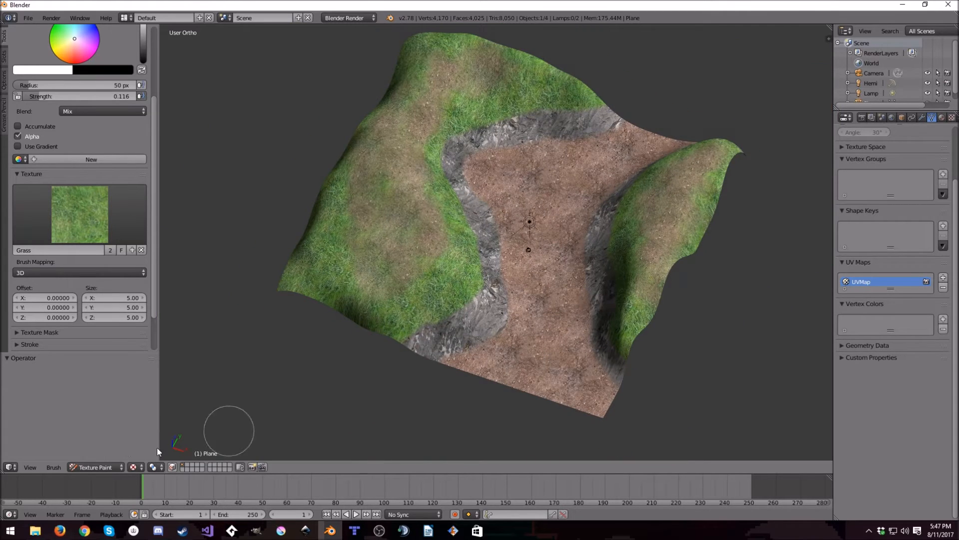
pyautogui.click(103, 469)
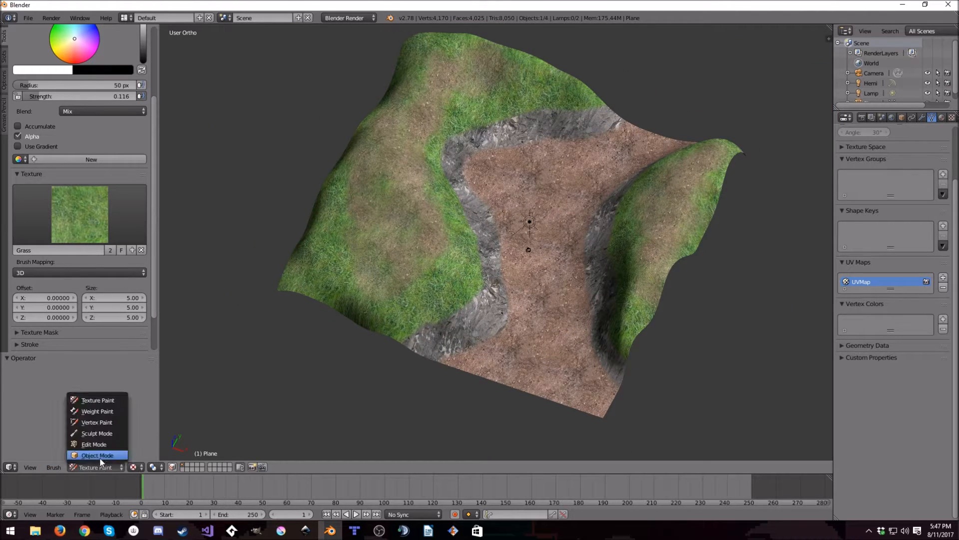
pyautogui.click(97, 455)
# - Show the painted Difuse image in the UV/Image Editor and save it as Difuse.png on the Desktop
pyautogui.click(10, 467)
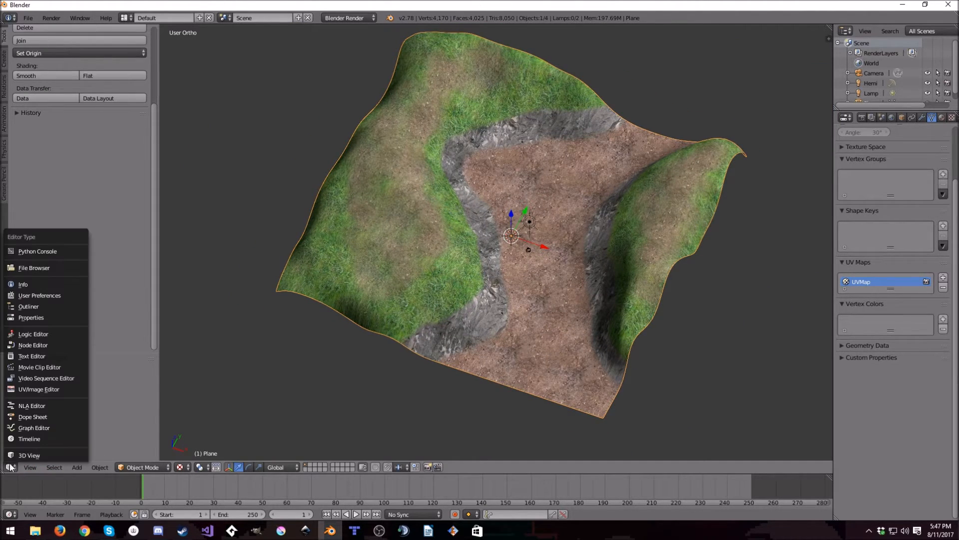
pyautogui.click(10, 469)
pyautogui.click(10, 467)
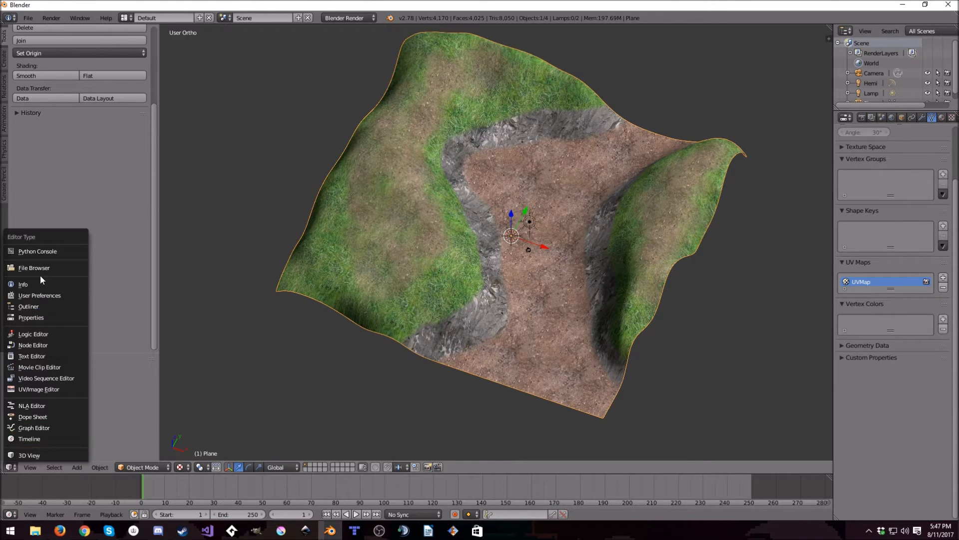
pyautogui.click(45, 388)
pyautogui.scroll(-2, 315, 323)
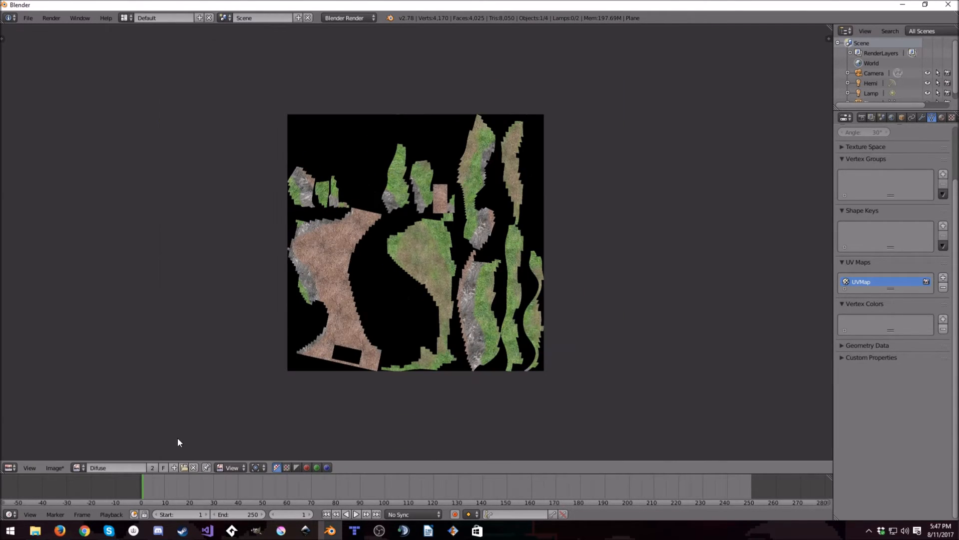
pyautogui.click(55, 467)
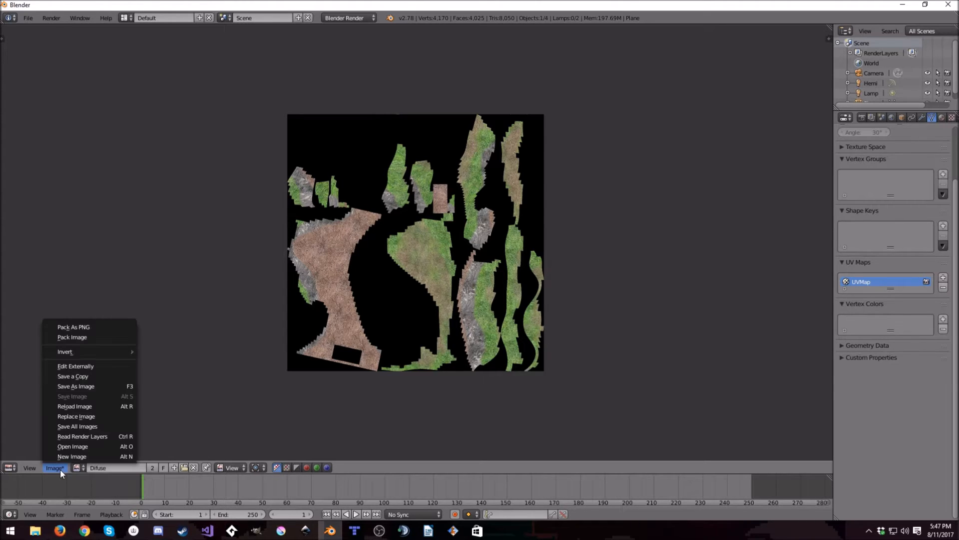
pyautogui.click(87, 388)
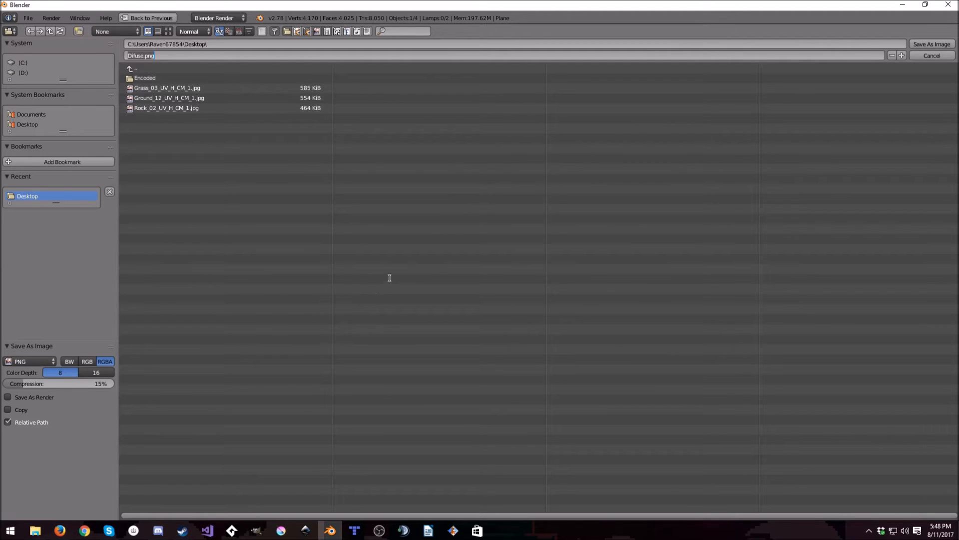
pyautogui.click(931, 51)
pyautogui.click(934, 44)
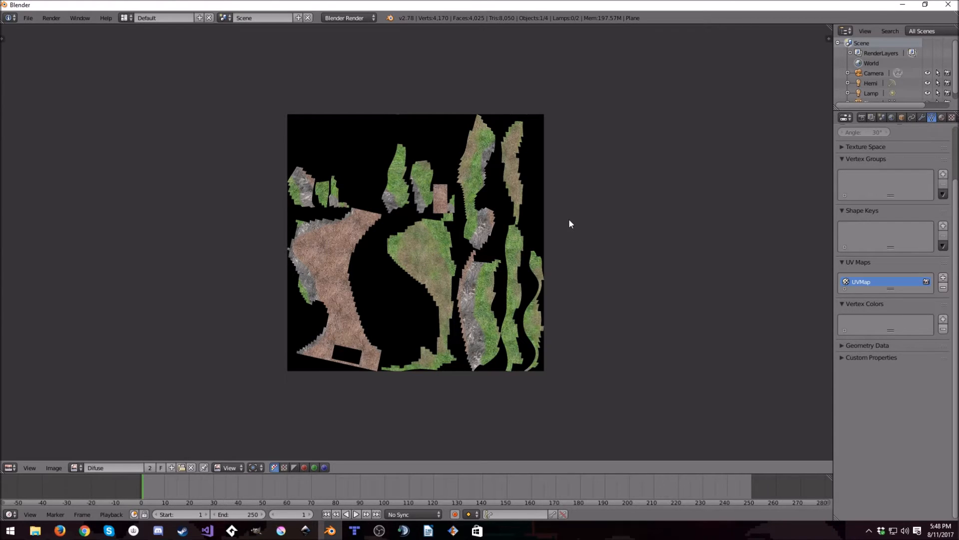
# - Return to the 3D View and look over the export formats available for the terrain
pyautogui.click(10, 468)
pyautogui.click(30, 457)
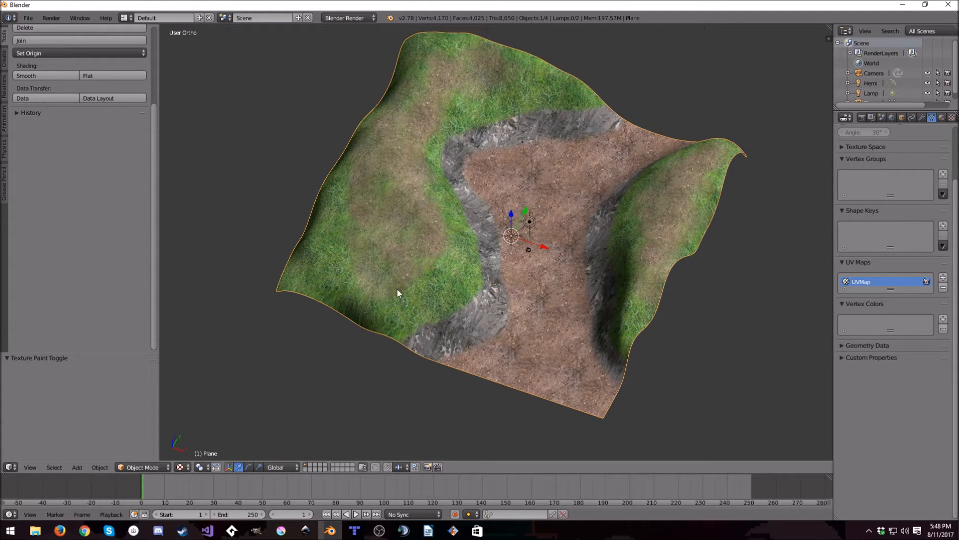
pyautogui.moveTo(450, 285); pyautogui.dragTo(368, 270, button='middle')
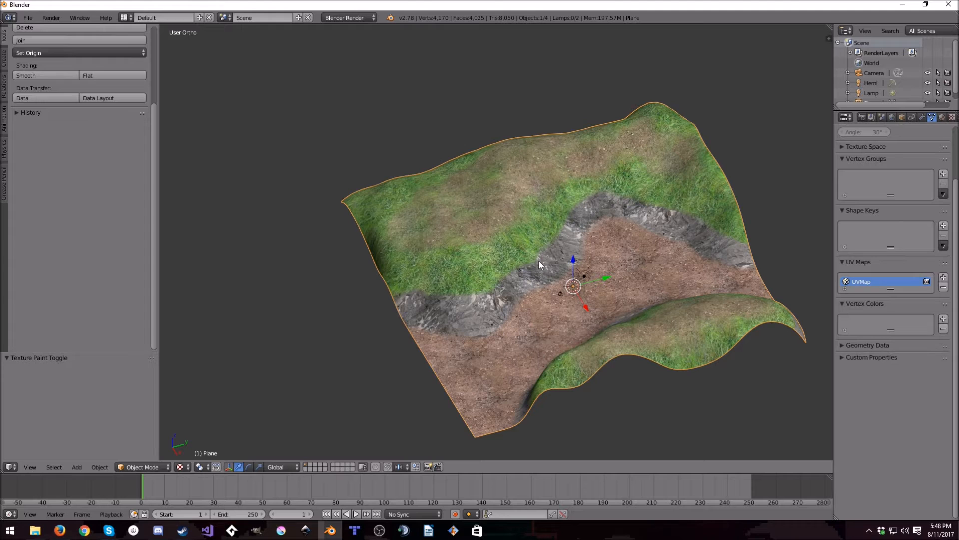
pyautogui.moveTo(529, 266); pyautogui.dragTo(501, 260, button='middle')
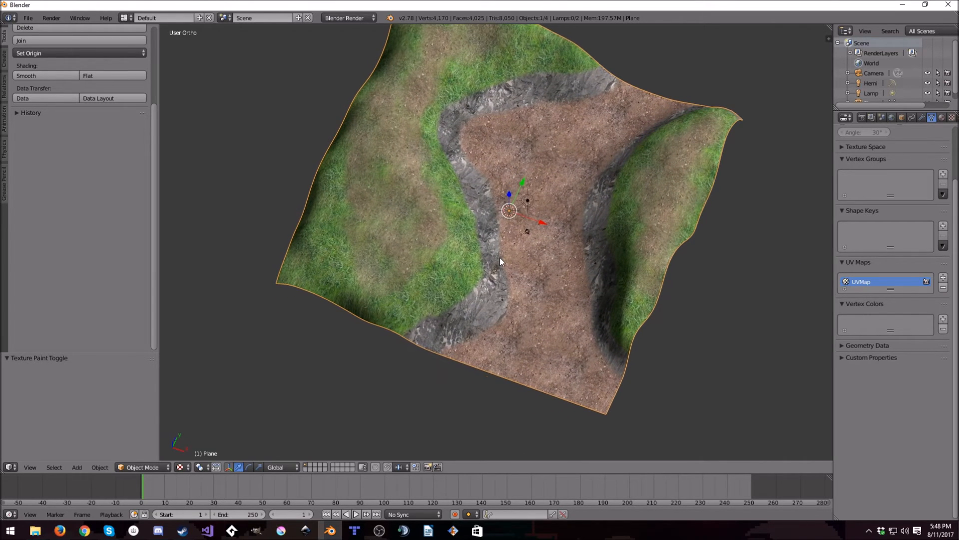
pyautogui.click(28, 18)
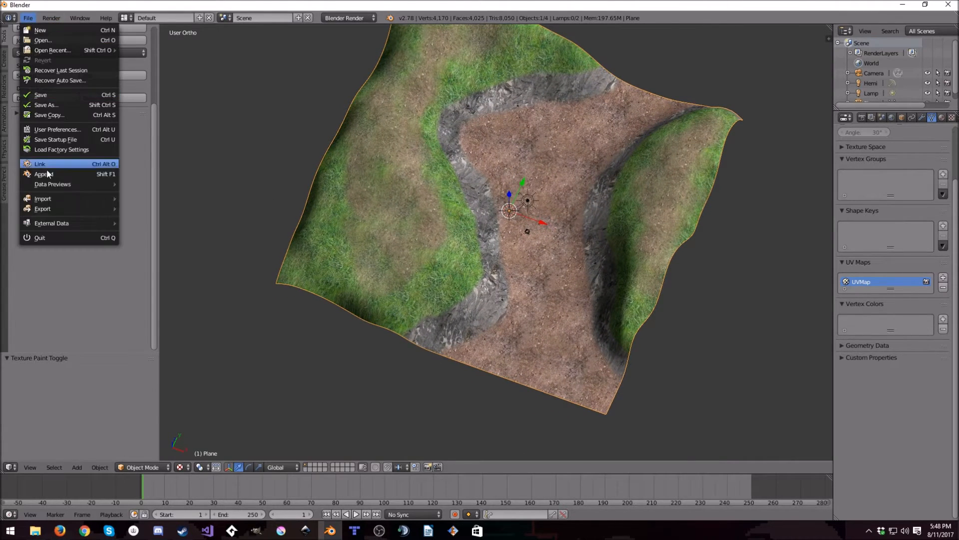
pyautogui.moveTo(47, 200)
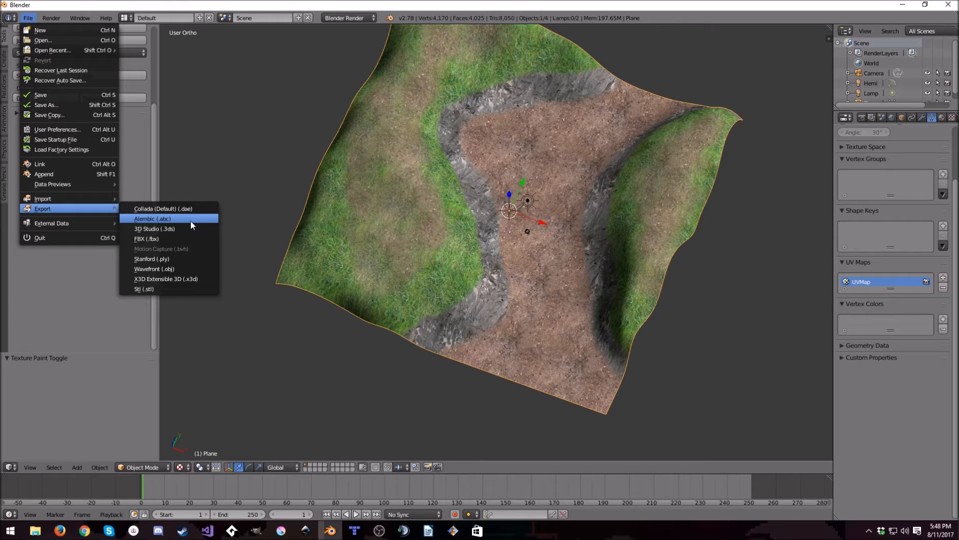
# - Select the camera near the centre of the terrain
pyautogui.scroll(4, 566, 245)
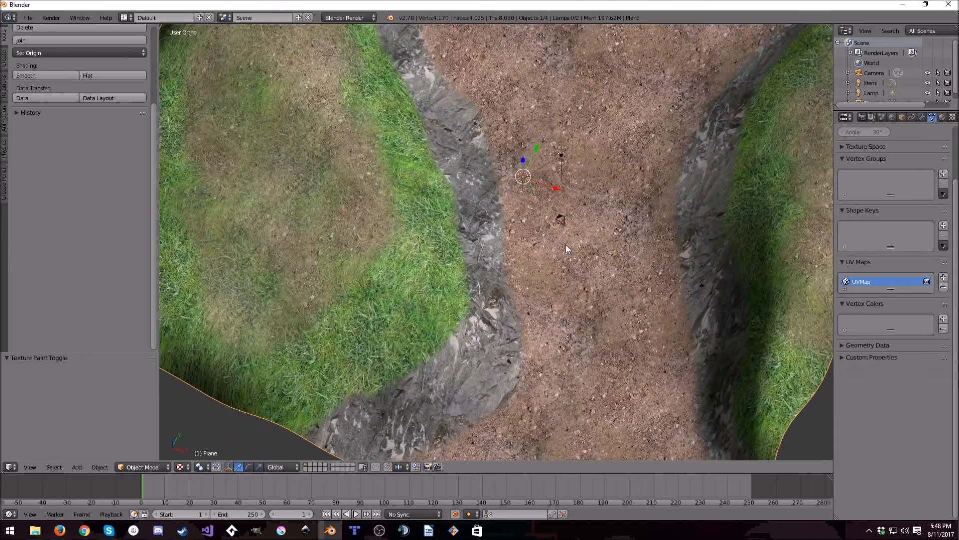
pyautogui.rightClick(562, 221)
pyautogui.scroll(-4, 585, 286)
pyautogui.moveTo(585, 287); pyautogui.dragTo(548, 304, button='middle')
pyautogui.rightClick(547, 304)
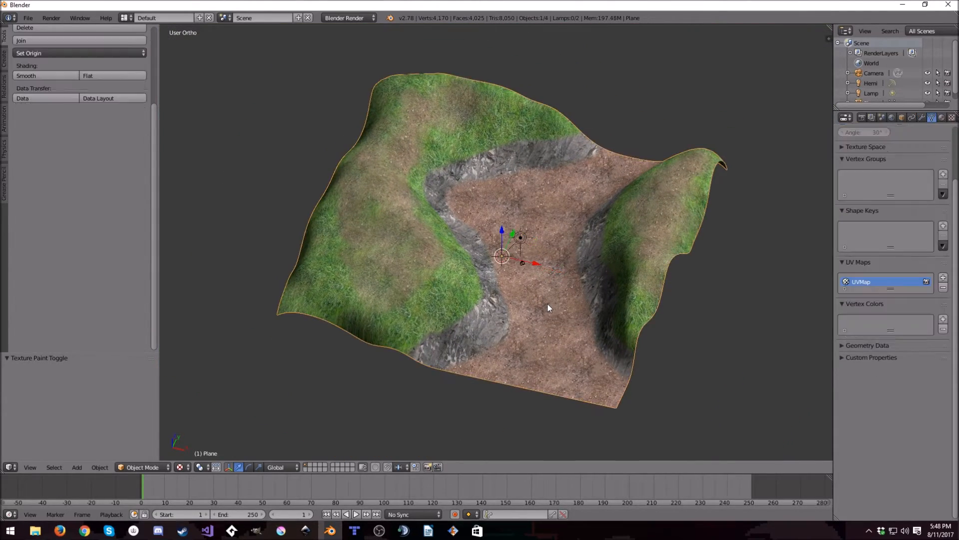
pyautogui.press('KP_Decimal')
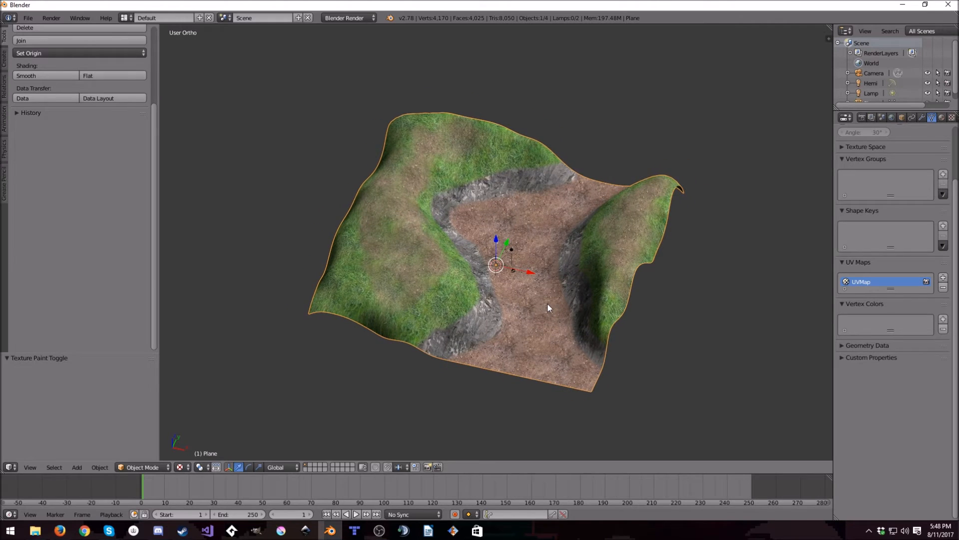
pyautogui.rightClick(514, 270)
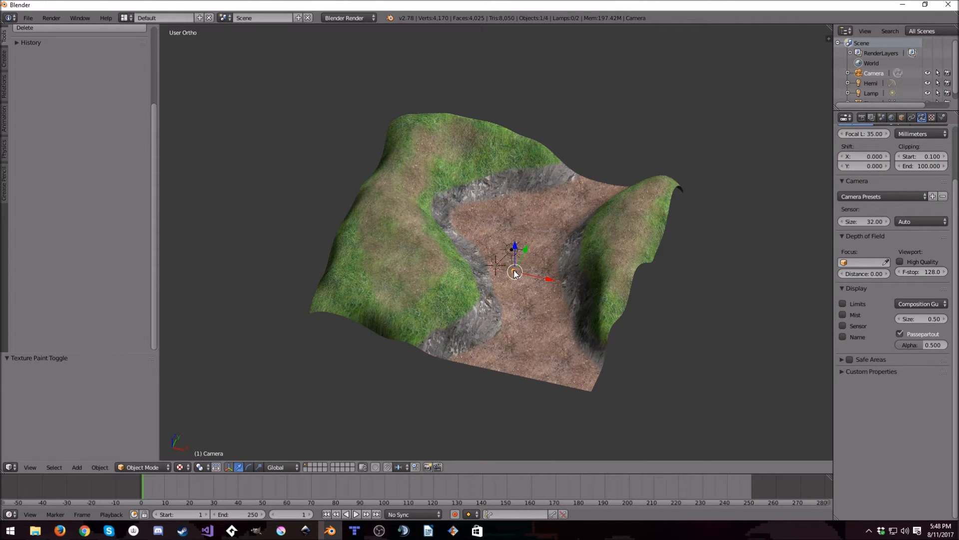
# - Frame the whole terrain at an angle and align the camera to that view
pyautogui.scroll(-1, 514, 270)
pyautogui.scroll(1, 517, 282)
pyautogui.scroll(-1, 518, 282)
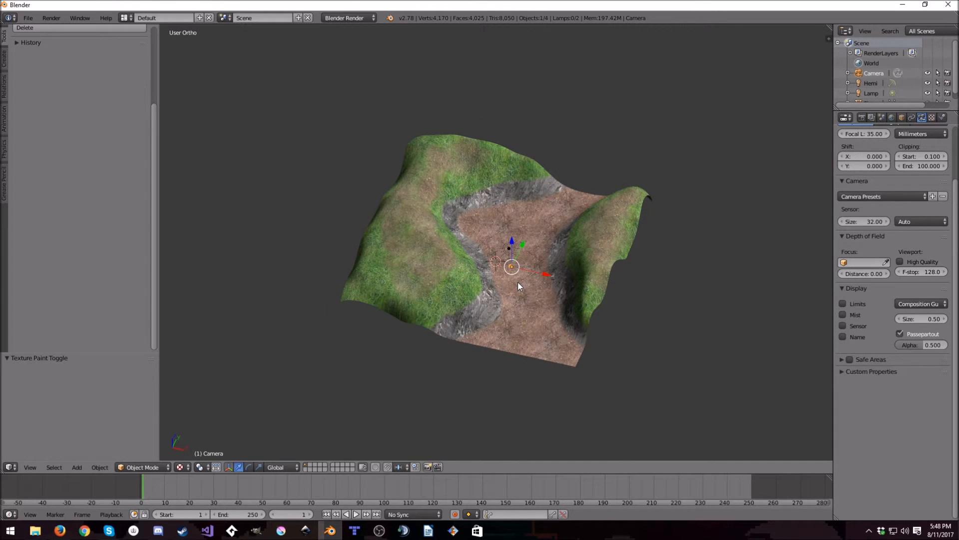
pyautogui.scroll(-1, 518, 282)
pyautogui.moveTo(518, 281); pyautogui.dragTo(506, 280, button='middle')
pyautogui.scroll(1, 505, 279)
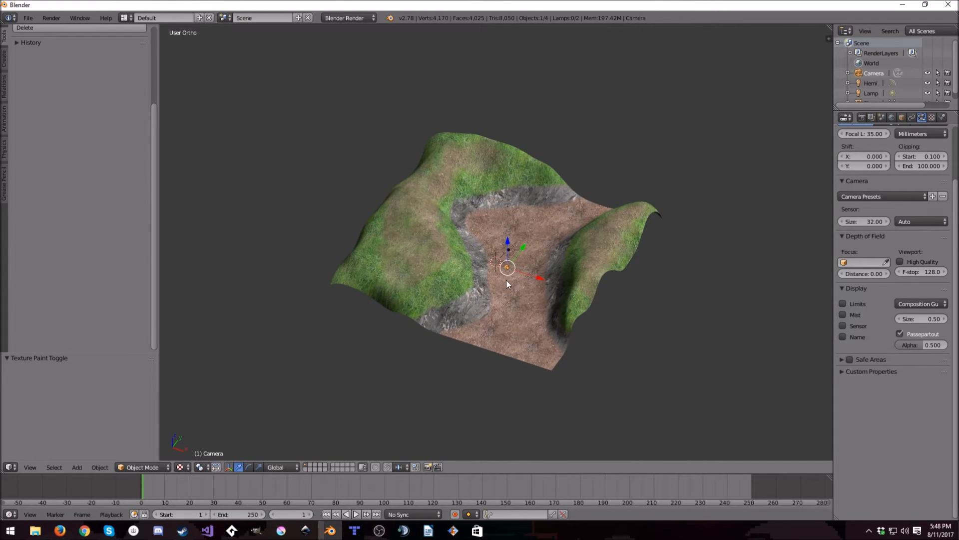
pyautogui.press('ctrl+alt+KP_0')
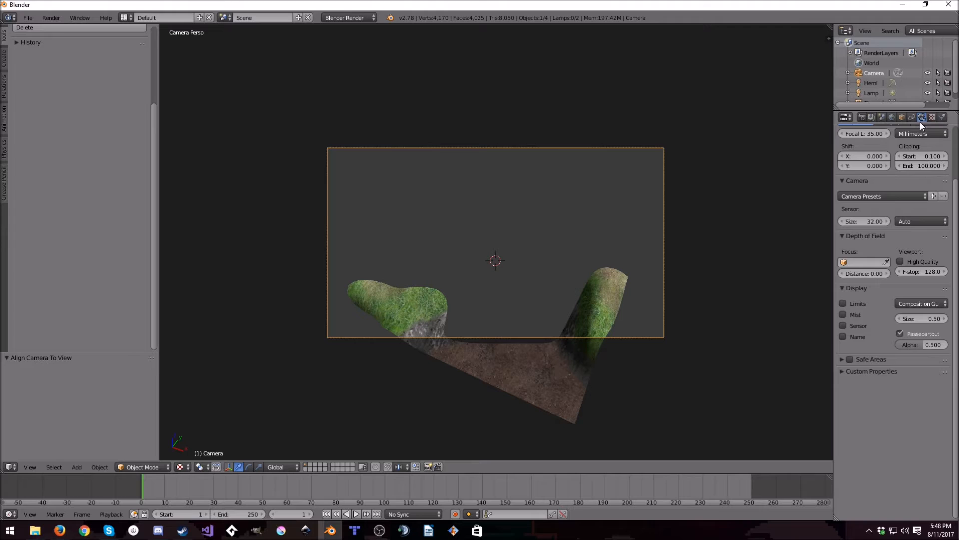
# - Set the camera's clipping end distance to 350
pyautogui.click(927, 165)
pyautogui.write('350')
pyautogui.press('Return')
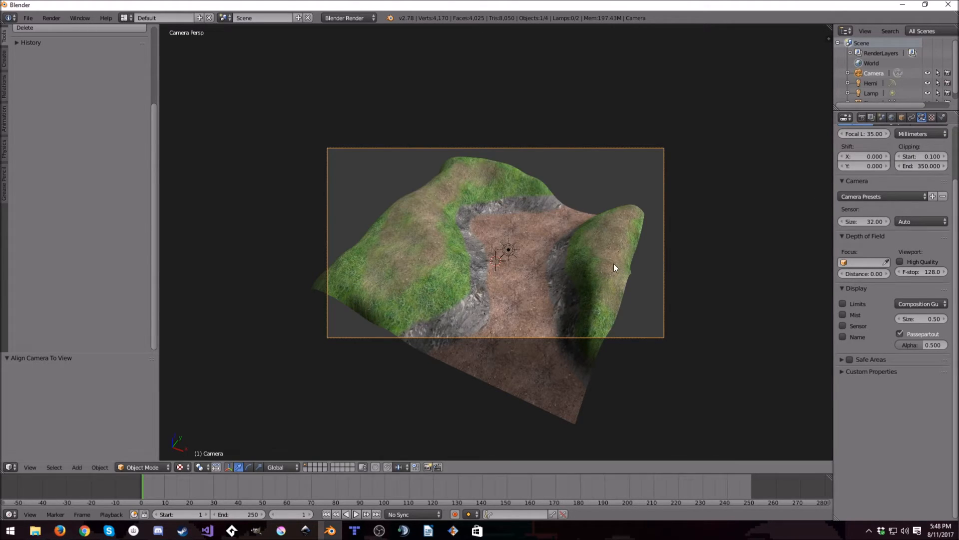
# - In top view, move the camera away from the terrain by about 48 in X and -21 in Y
pyautogui.scroll(-4, 613, 263)
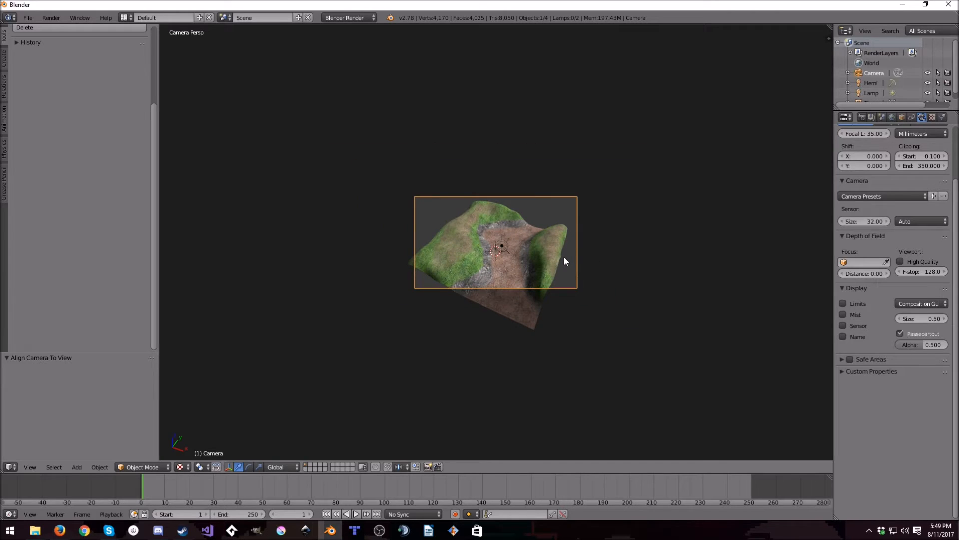
pyautogui.press('KP_7')
pyautogui.scroll(-5, 563, 256)
pyautogui.press('g')
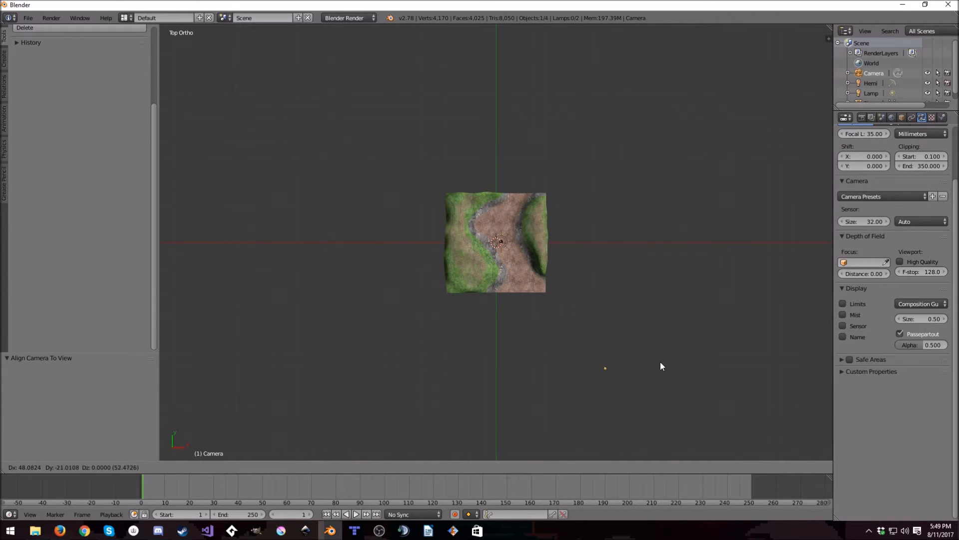
pyautogui.click(660, 365)
# - Looking through the camera, shift it in small moves so the terrain sits almost entirely inside the camera frame
pyautogui.press('KP_Decimal')
pyautogui.press('KP_0')
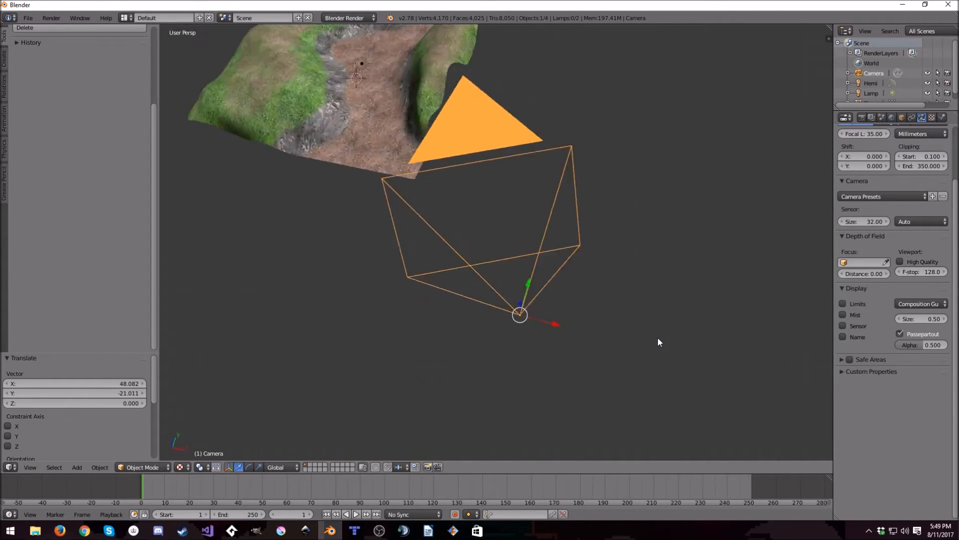
pyautogui.press('g')
pyautogui.click(452, 122)
pyautogui.press('g')
pyautogui.click(394, 102)
pyautogui.press('g')
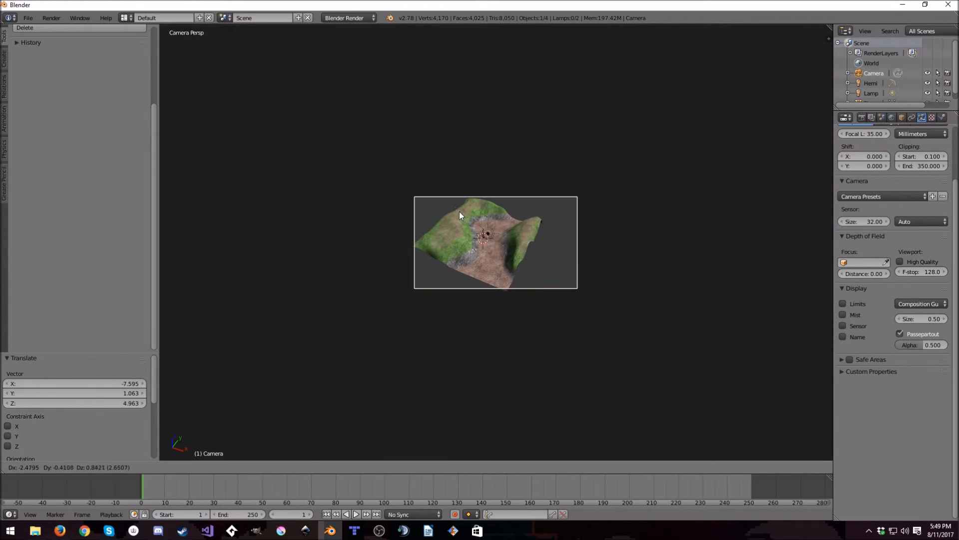
pyautogui.click(453, 268)
# - In top view, move the camera farther from the terrain by about 14.6 in X and -7.1 in Y
pyautogui.press('KP_7')
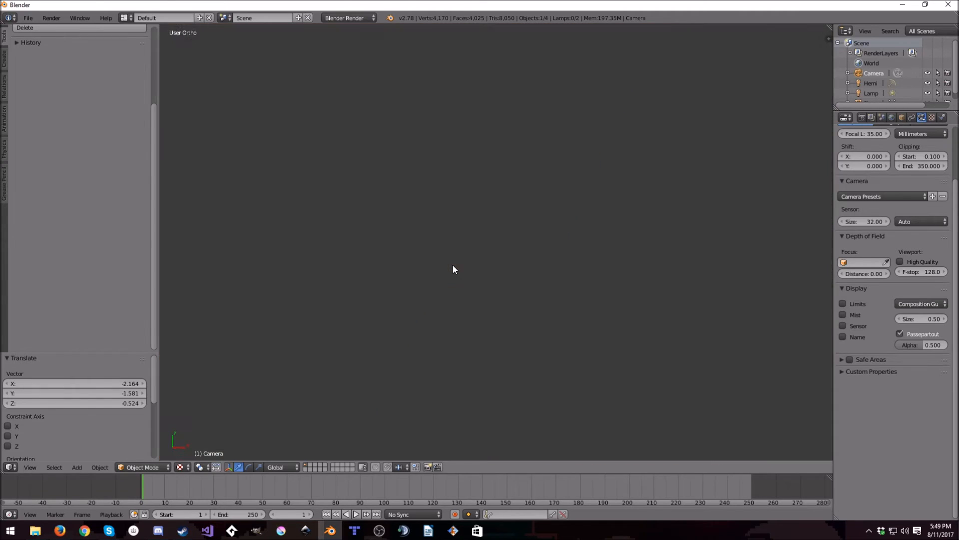
pyautogui.scroll(-3, 487, 269)
pyautogui.press('KP_Decimal')
pyautogui.scroll(-8, 414, 188)
pyautogui.scroll(-4, 417, 204)
pyautogui.keyDown('shift'); pyautogui.moveTo(526, 192); pyautogui.dragTo(542, 230, button='middle'); pyautogui.keyUp('shift')
pyautogui.press('g')
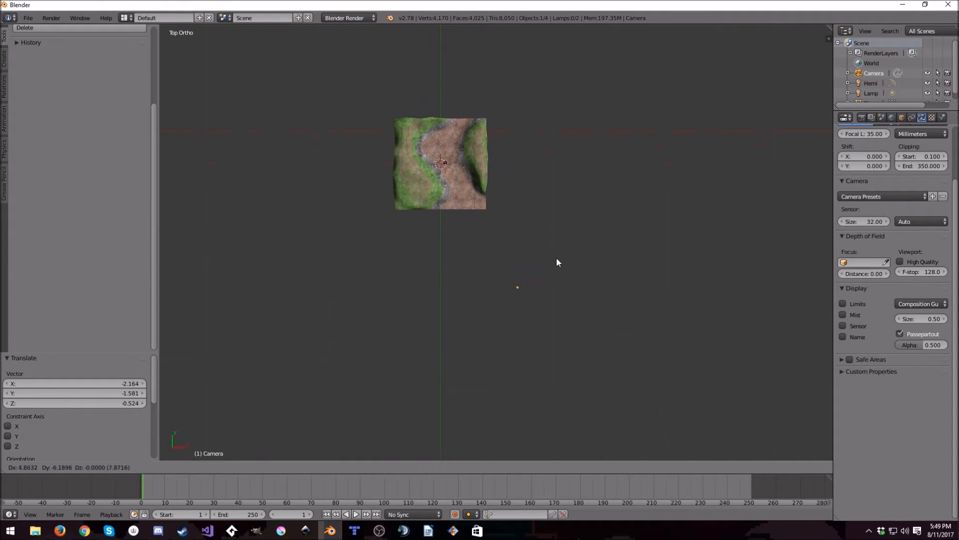
pyautogui.click(566, 257)
# - Looking through the camera, reposition it until the whole terrain fits within the frame with a margin on every side
pyautogui.press('KP_0')
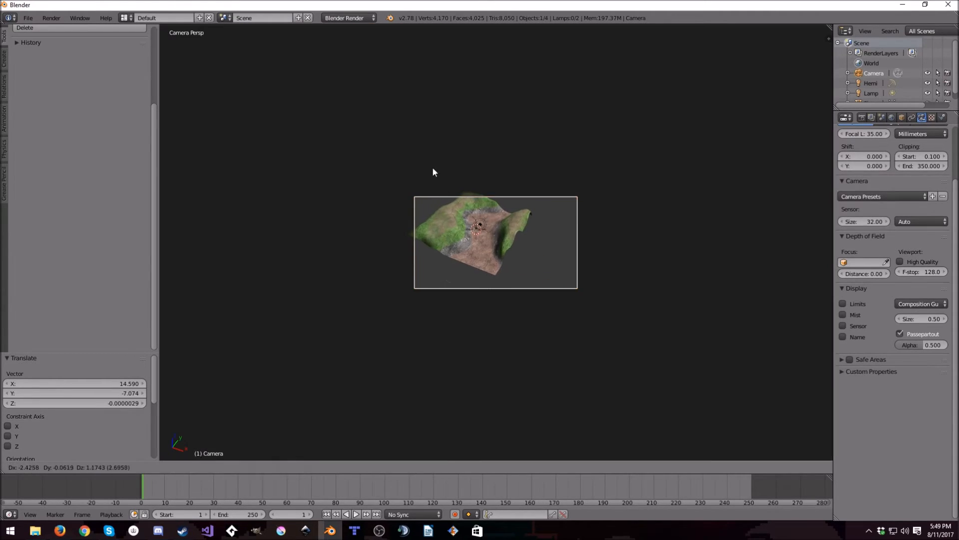
pyautogui.scroll(5, 524, 271)
pyautogui.press('g')
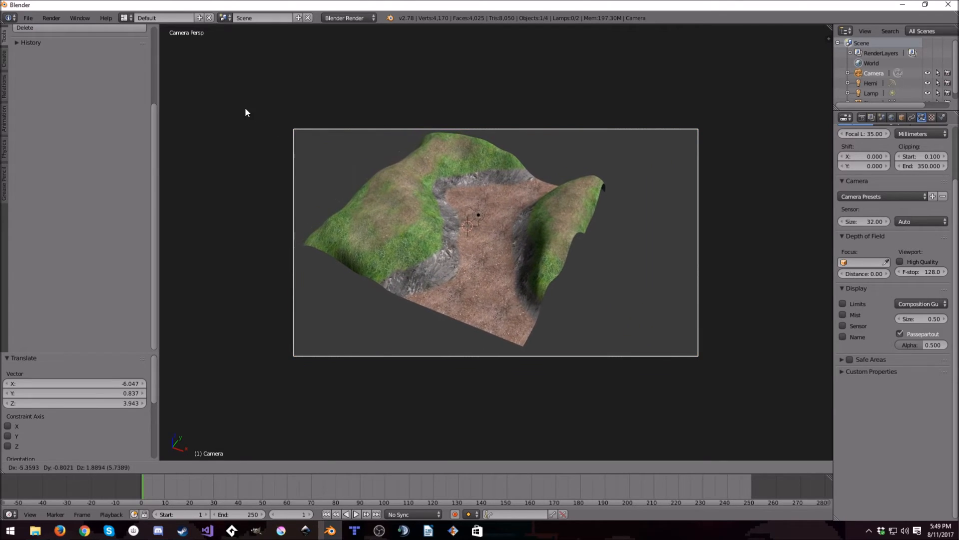
pyautogui.click(294, 161)
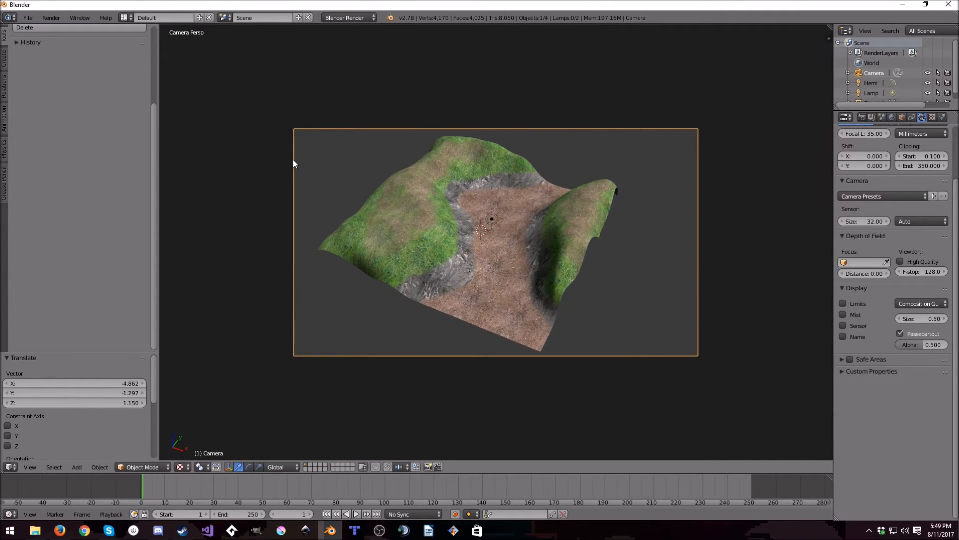
pyautogui.press('g')
pyautogui.rightClick(635, 267)
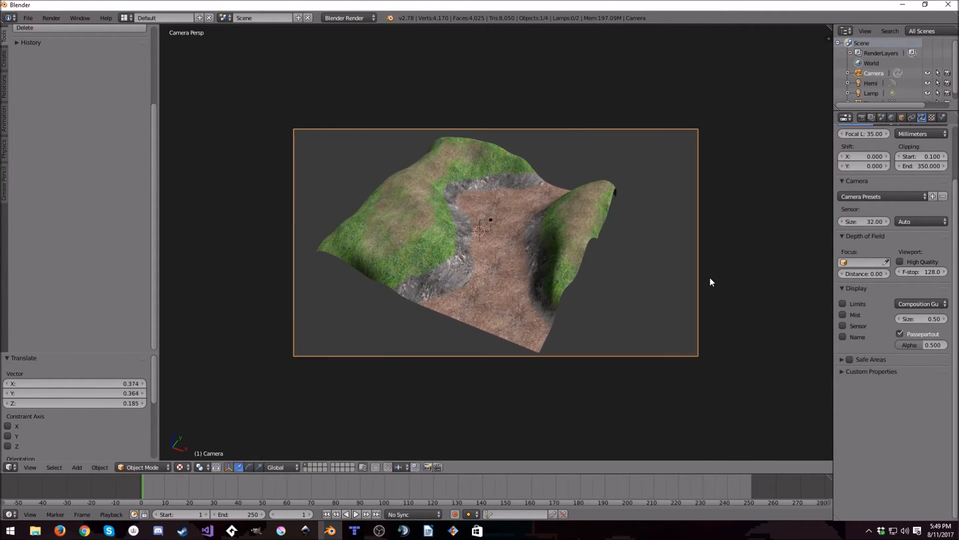
# - Render the terrain from the camera, open the render settings, and inspect the rendered image up close
pyautogui.press('F12')
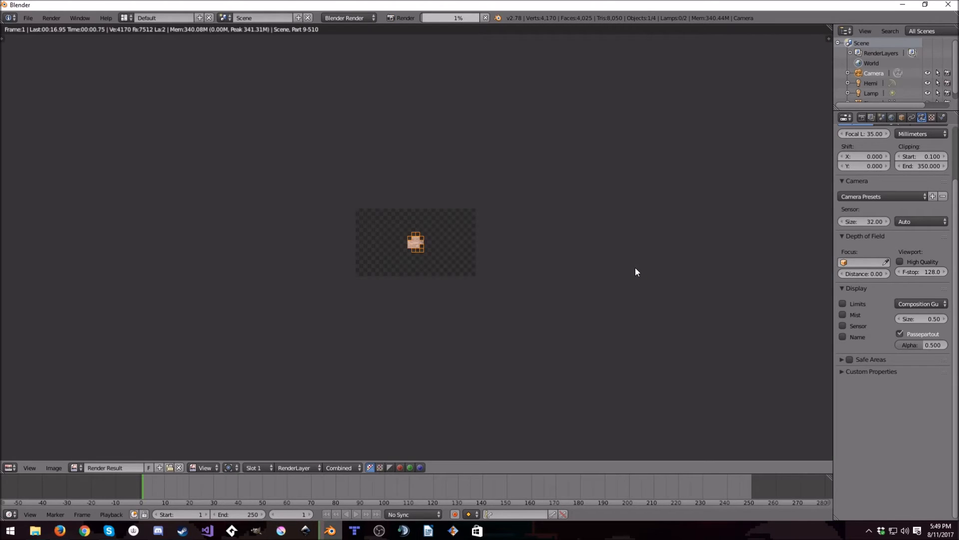
pyautogui.click(862, 117)
pyautogui.scroll(3, 432, 247)
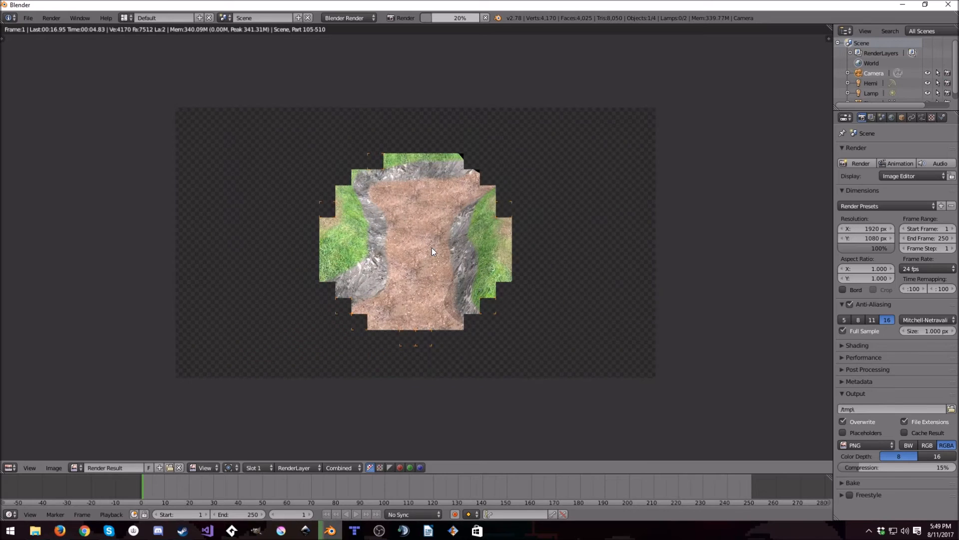
pyautogui.scroll(3, 431, 247)
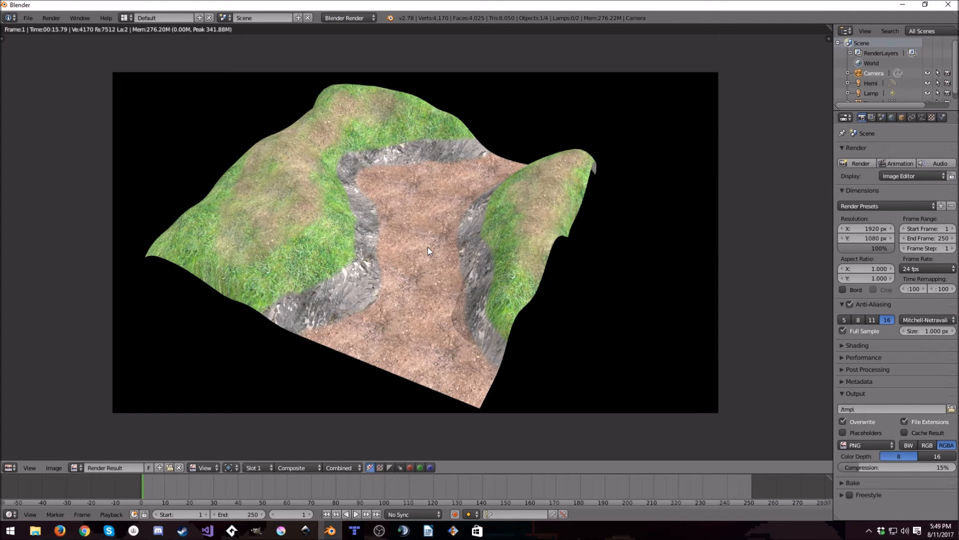
pyautogui.scroll(3, 500, 270)
pyautogui.scroll(-4, 493, 257)
pyautogui.scroll(1, 490, 257)
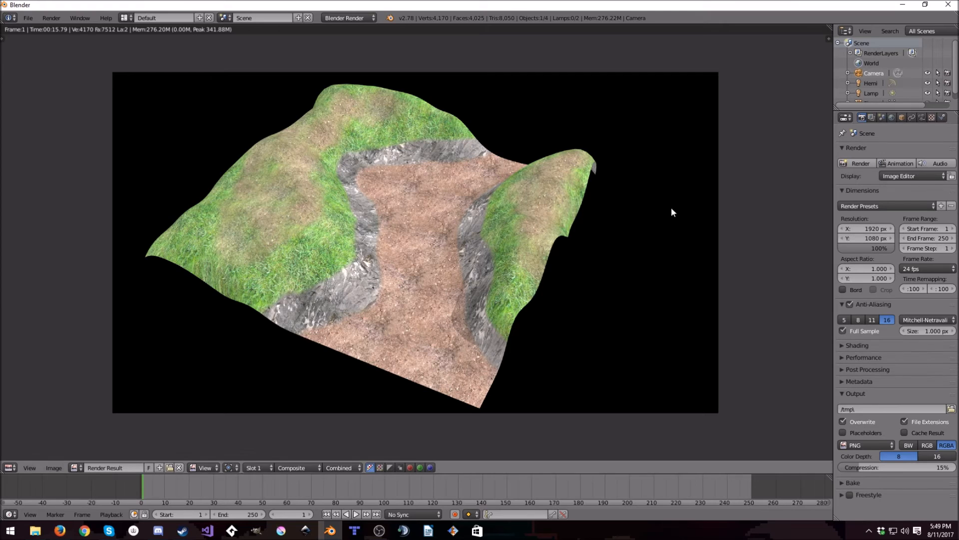